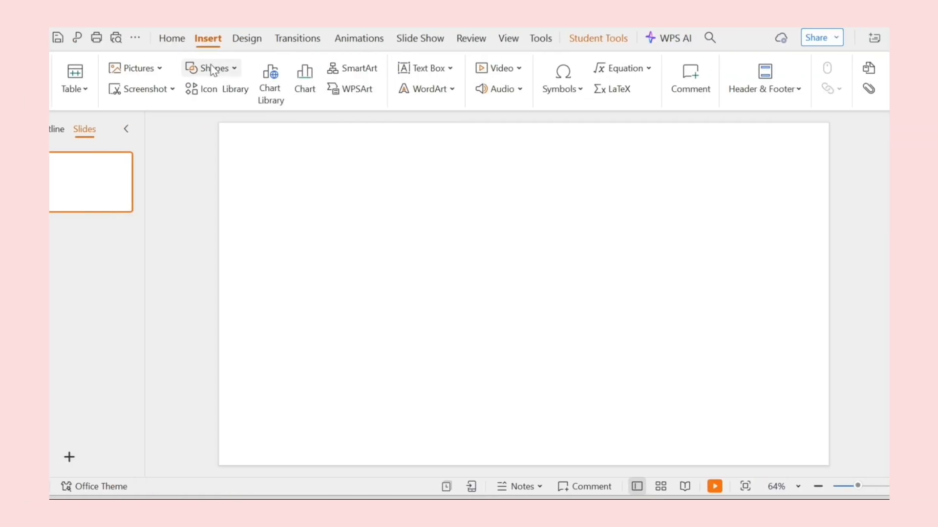
Draw a rectangle spanning the full width along the top edge of the slide, about 1.38 cm tall.
{"action": "left_click", "coordinate": [214, 70]}
{"action": "left_click", "coordinate": [264, 83]}
{"action": "left_click_drag", "start_coordinate": [217, 123], "coordinate": [829, 146]}
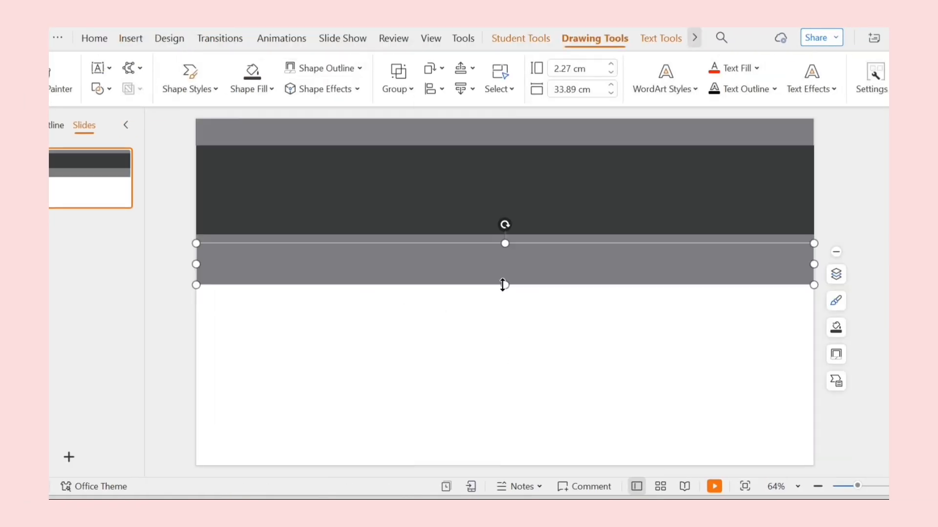
Enlarge a band to about 3.19 cm high and fill it with the custom colour hex 292728.
{"action": "left_click_drag", "start_coordinate": [504, 285], "coordinate": [505, 301]}
{"action": "left_click", "coordinate": [269, 89]}
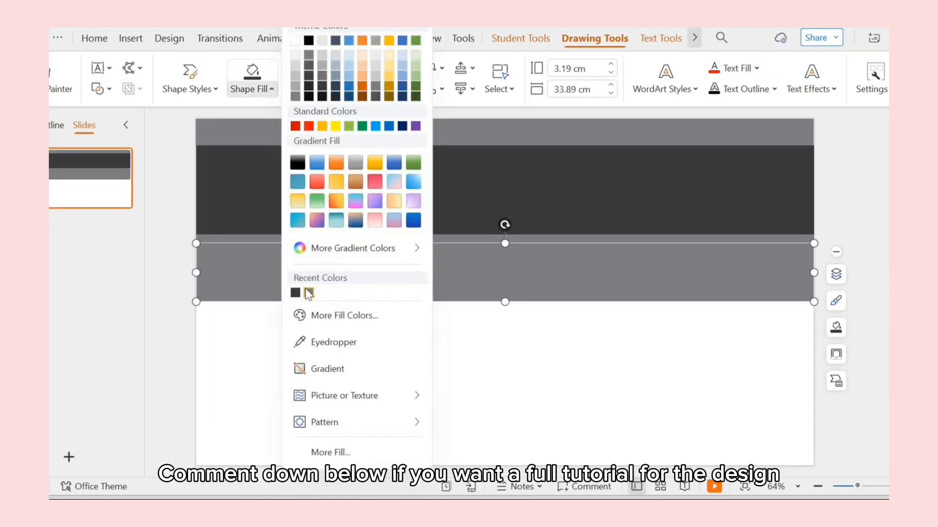
{"action": "left_click", "coordinate": [344, 315]}
{"action": "type", "text": "292728"}
{"action": "left_click", "coordinate": [518, 419]}
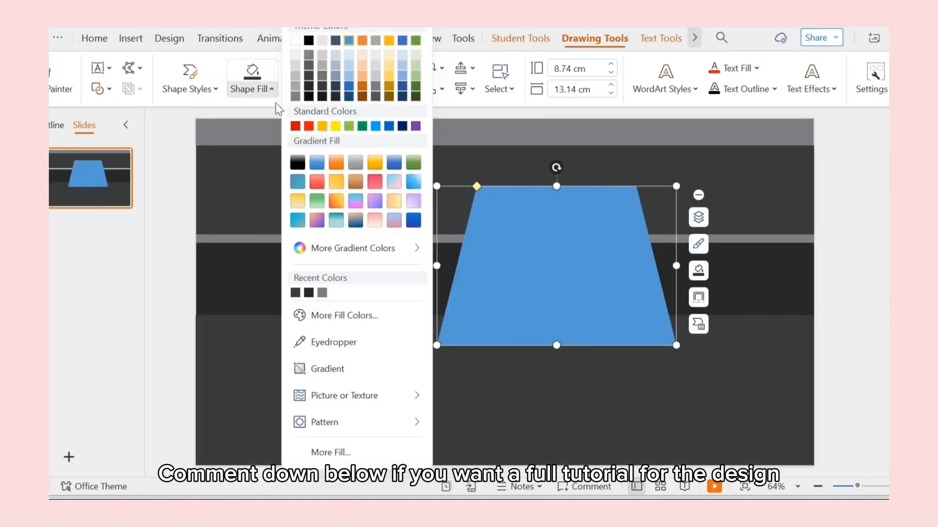
Fill the trapezoid shape with the custom colour hex 424345.
{"action": "left_click", "coordinate": [337, 314]}
{"action": "type", "text": "424"}
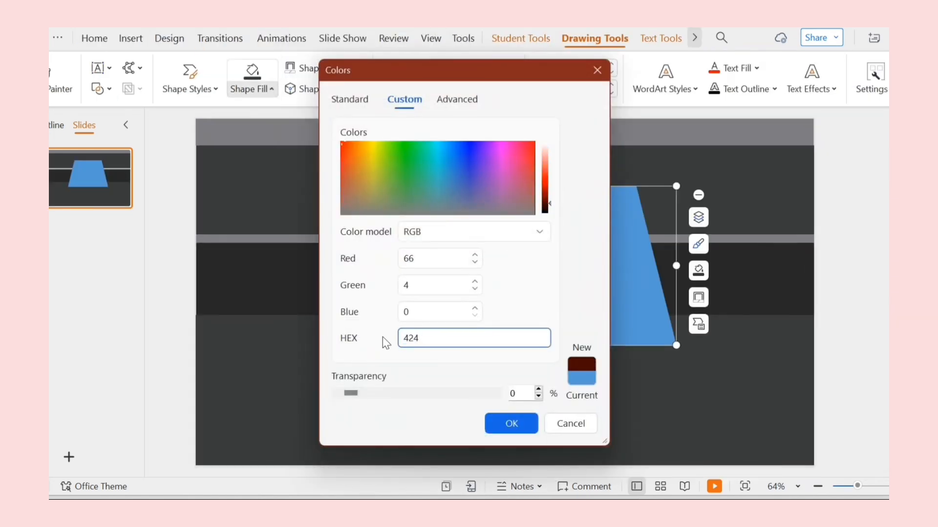
{"action": "type", "text": "345"}
{"action": "left_click", "coordinate": [508, 427]}
Resize and reposition the trapezoid and rectangle shapes to build the bowling lane walls.
{"action": "left_click_drag", "start_coordinate": [558, 169], "coordinate": [460, 263]}
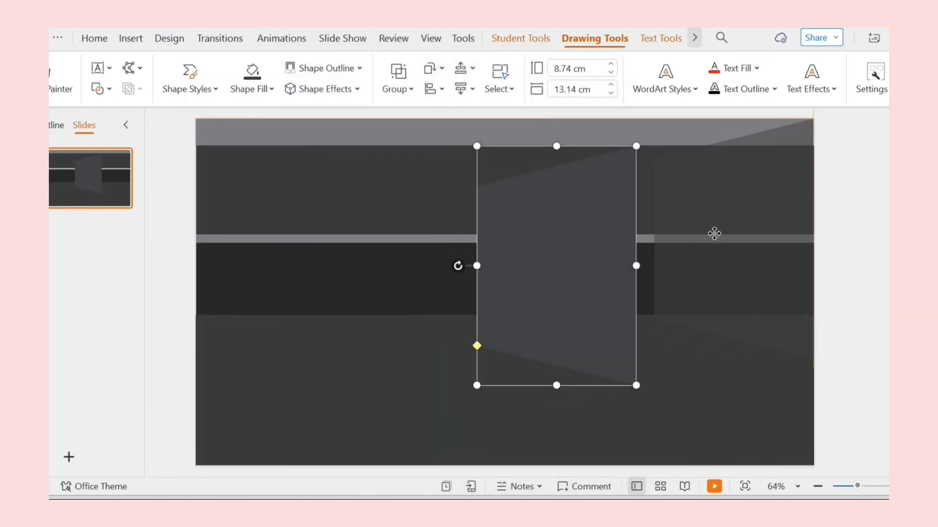
{"action": "left_click_drag", "start_coordinate": [714, 233], "coordinate": [714, 234]}
{"action": "left_click_drag", "start_coordinate": [734, 359], "coordinate": [735, 465]}
{"action": "left_click_drag", "start_coordinate": [812, 292], "coordinate": [814, 292]}
{"action": "left_click_drag", "start_coordinate": [654, 292], "coordinate": [751, 291]}
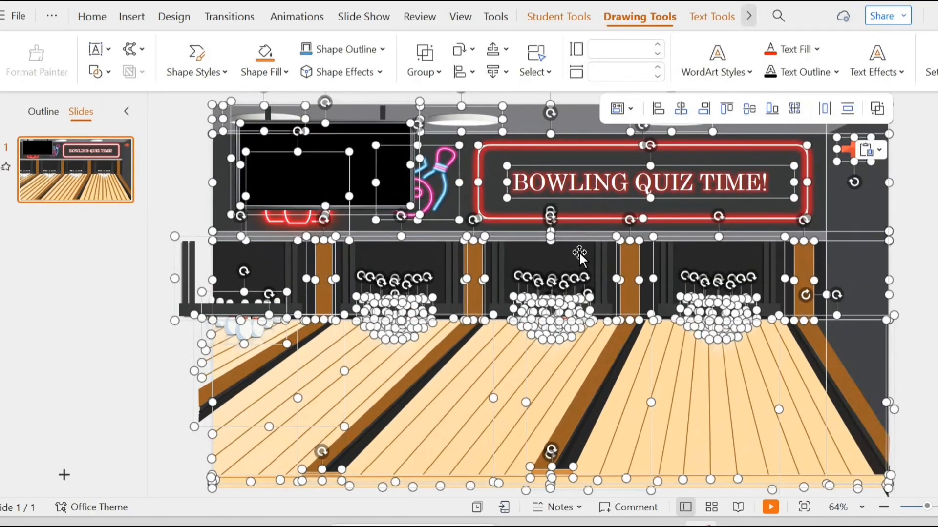
Deselect the shapes on slide 2 and paste the copied element onto it.
{"action": "left_click", "coordinate": [920, 379]}
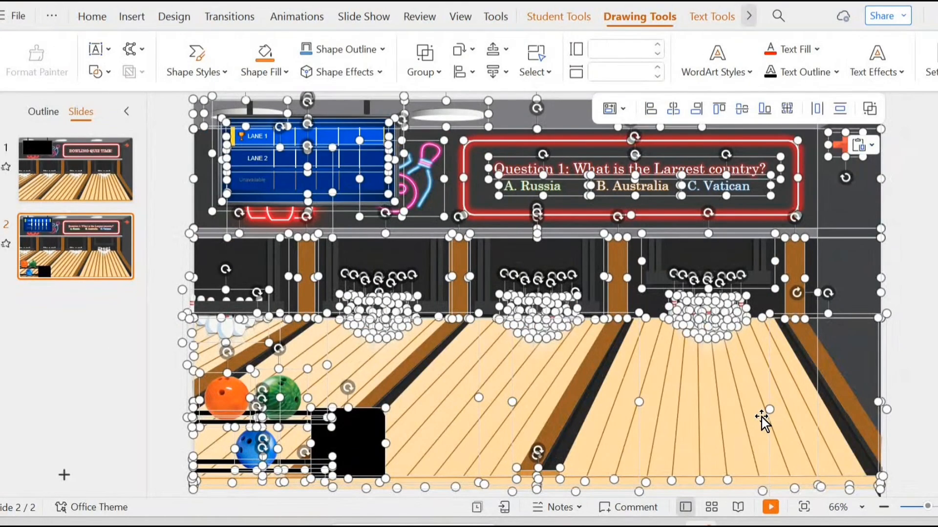
{"action": "left_click", "coordinate": [174, 415]}
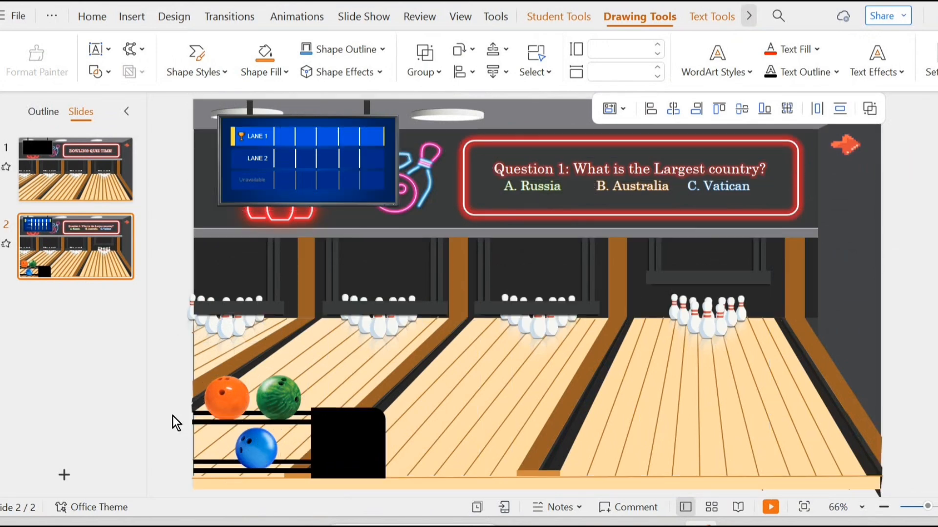
{"action": "key", "text": "ctrl+v"}
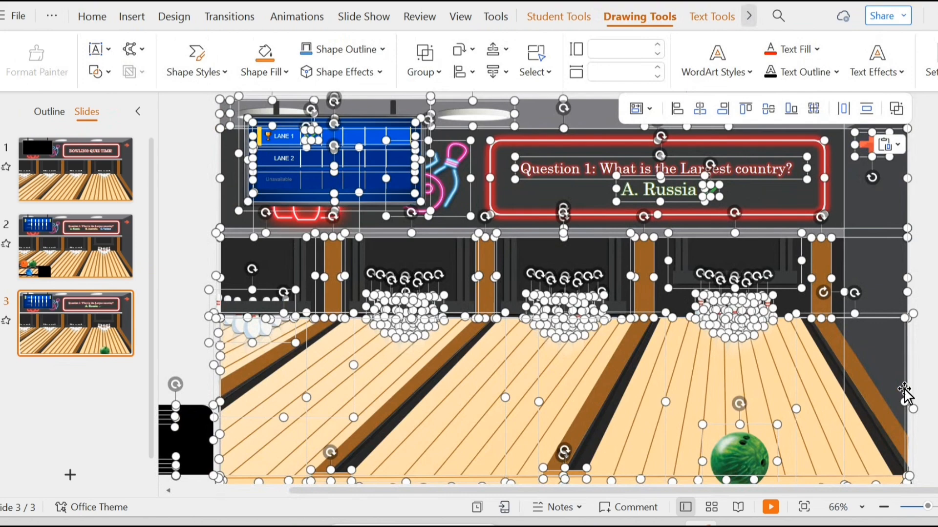
Examine the answer text and bowling ball on slide 3 and compare them with slide 2's options.
{"action": "left_click", "coordinate": [933, 405]}
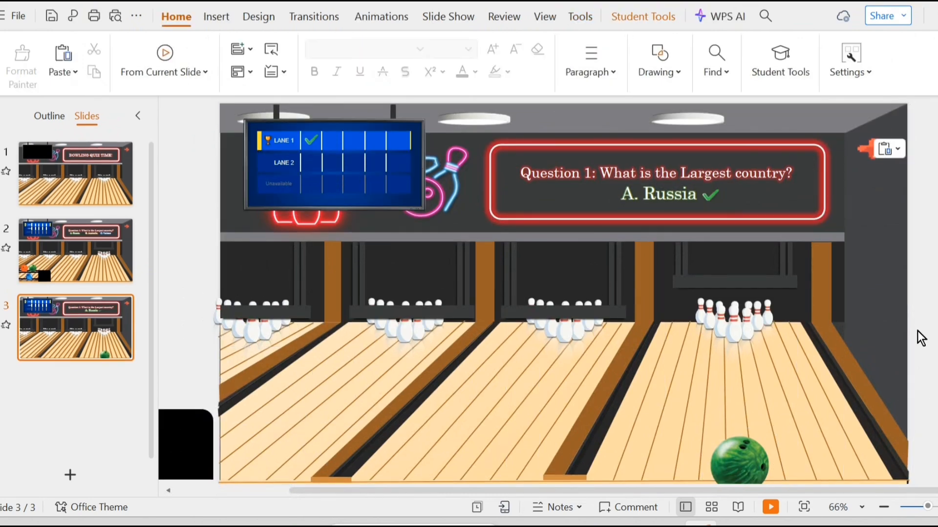
{"action": "left_click", "coordinate": [670, 195]}
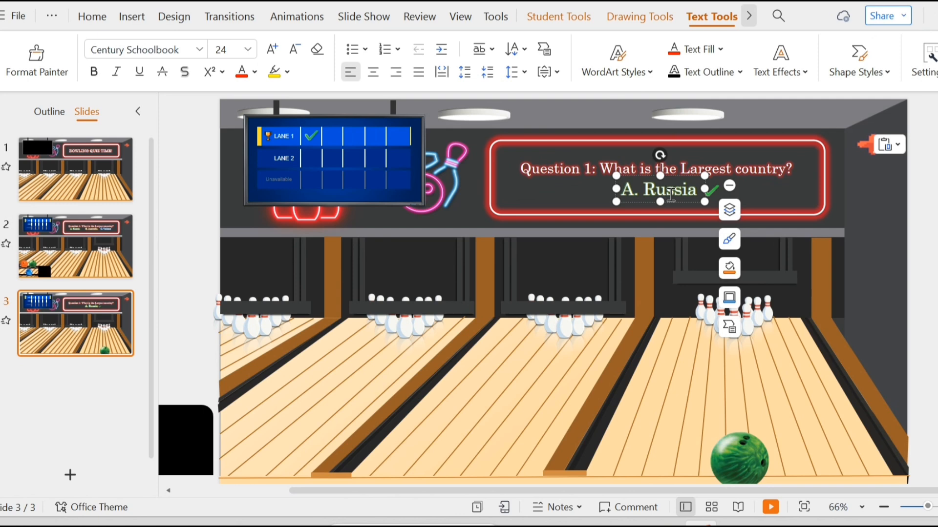
{"action": "left_click", "coordinate": [114, 227]}
{"action": "left_click", "coordinate": [543, 190]}
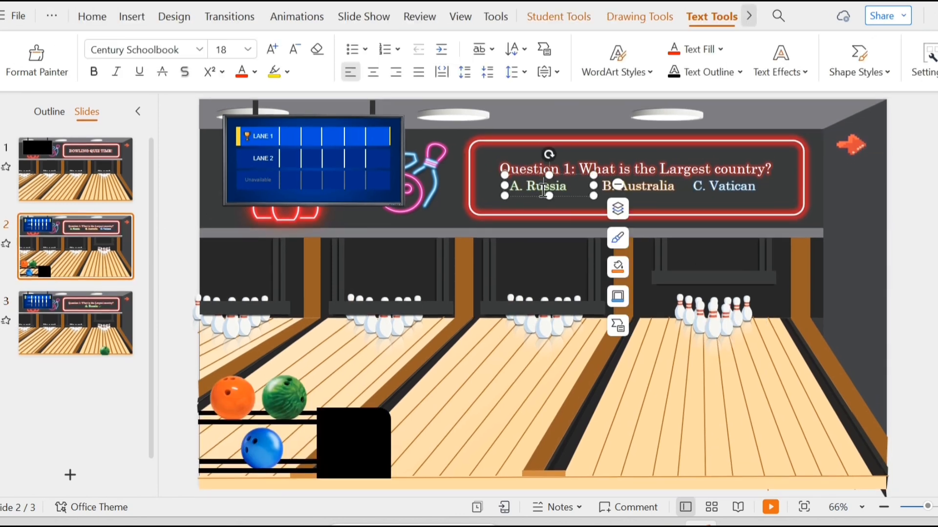
{"action": "left_click", "coordinate": [109, 309]}
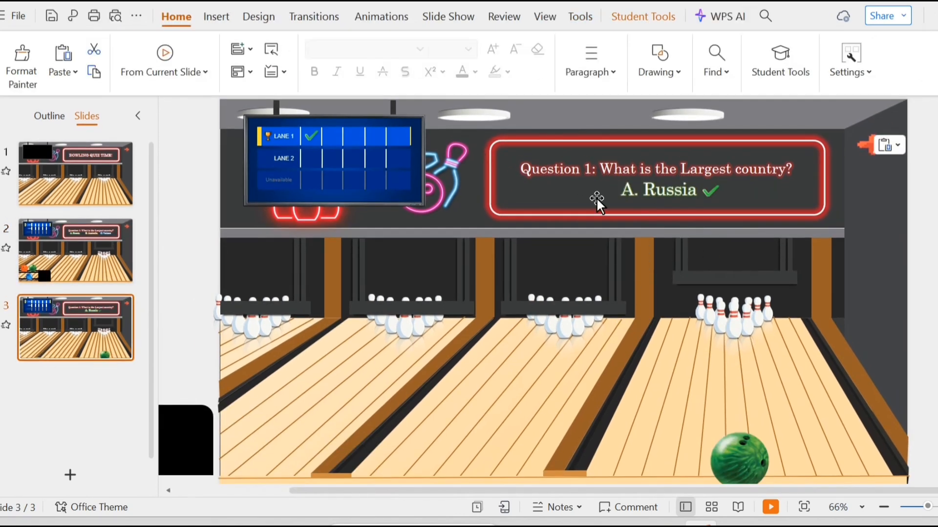
{"action": "left_click", "coordinate": [741, 452]}
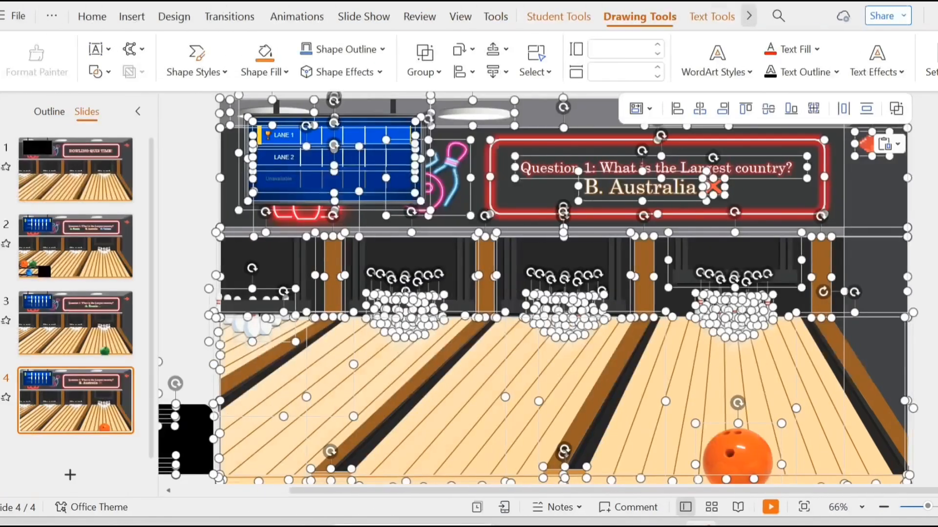
{"action": "key", "text": "Escape"}
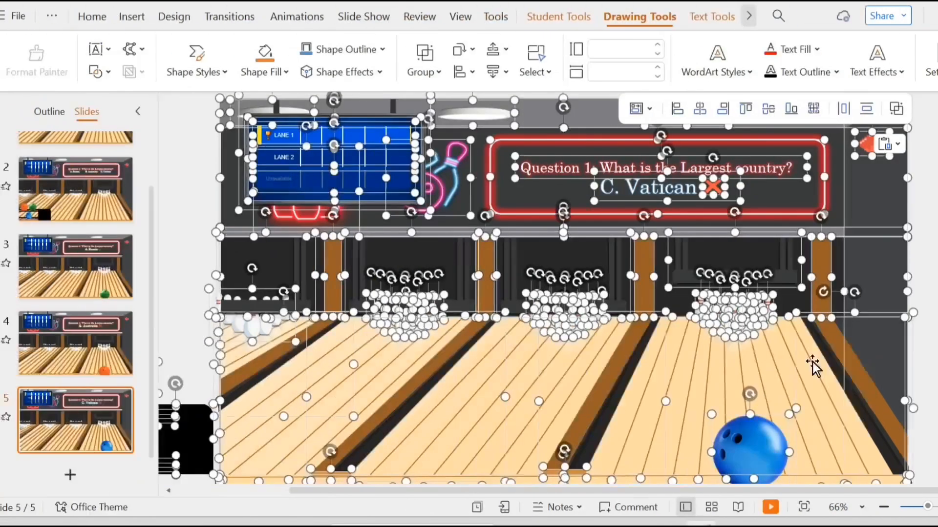
{"action": "key", "text": "Escape"}
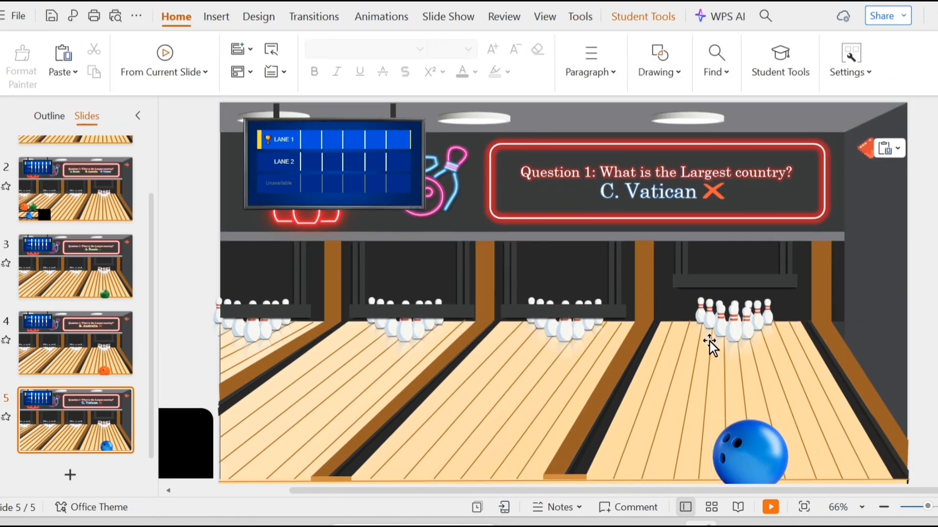
Review the arrow buttons and the answer slides 2 through 5.
{"action": "left_click", "coordinate": [774, 418]}
{"action": "key", "text": "Escape"}
{"action": "left_click", "coordinate": [862, 149]}
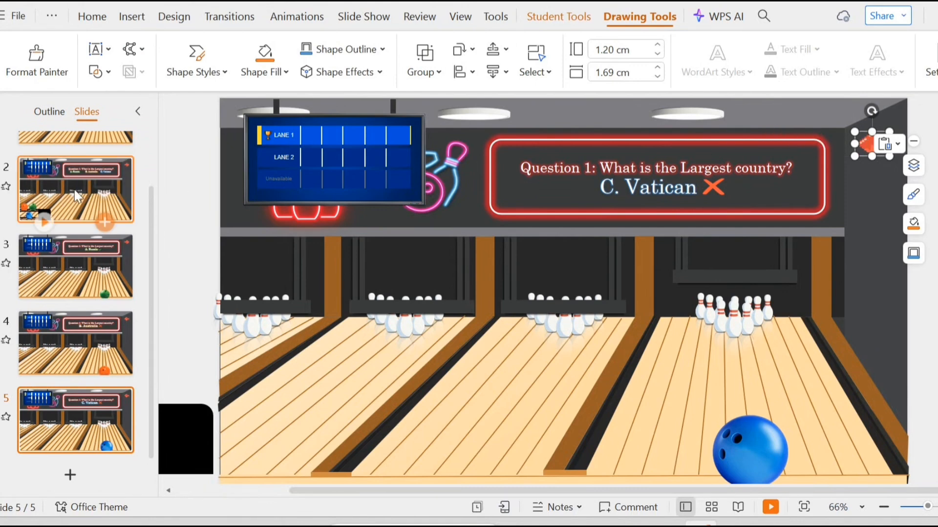
{"action": "left_click", "coordinate": [76, 359]}
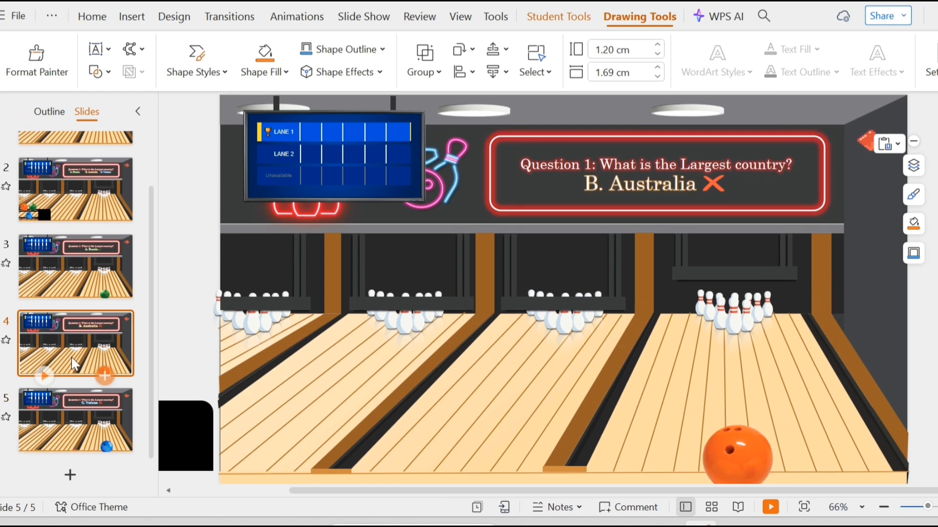
{"action": "left_click", "coordinate": [75, 273]}
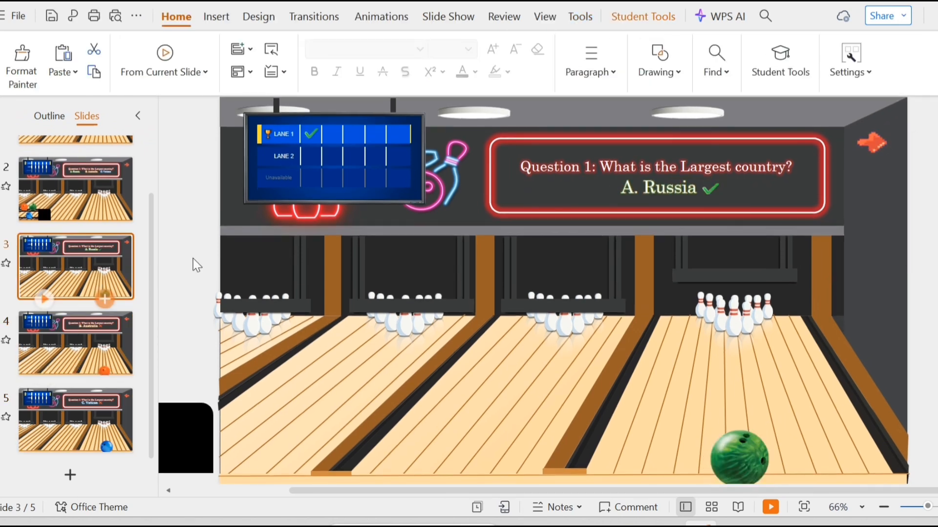
{"action": "left_click", "coordinate": [886, 134]}
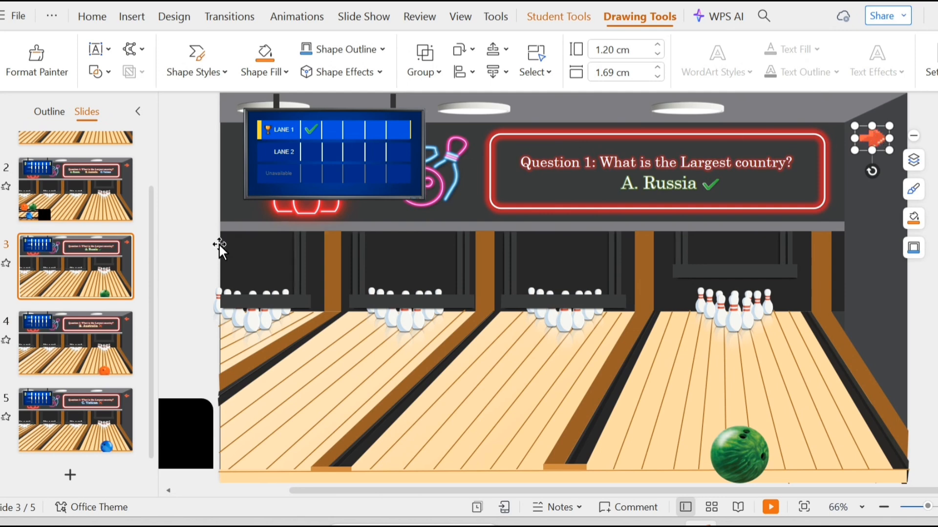
{"action": "left_click", "coordinate": [112, 205]}
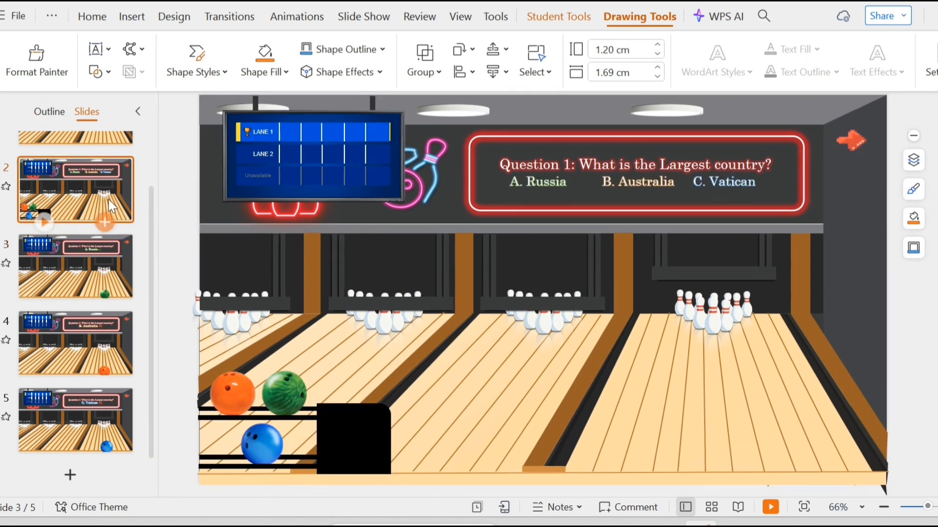
{"action": "left_click", "coordinate": [112, 256]}
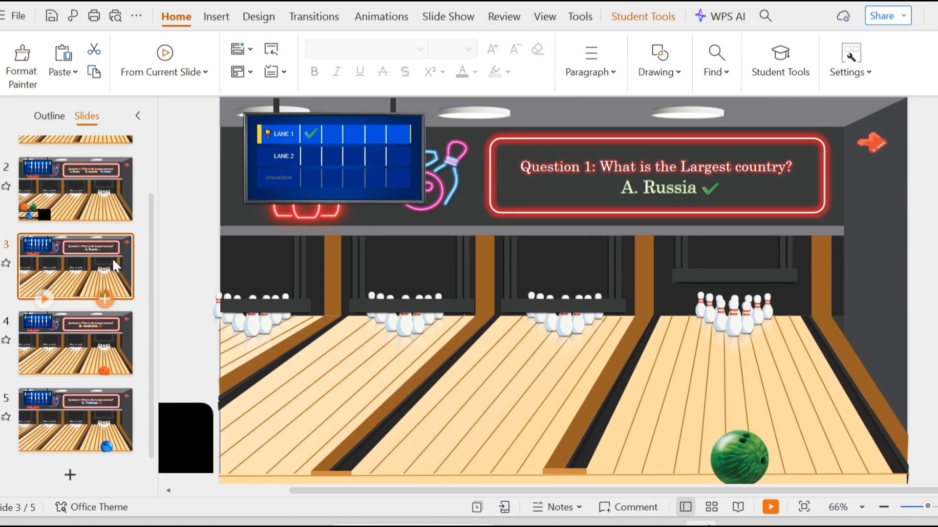
{"action": "left_click", "coordinate": [112, 337]}
{"action": "left_click", "coordinate": [112, 417]}
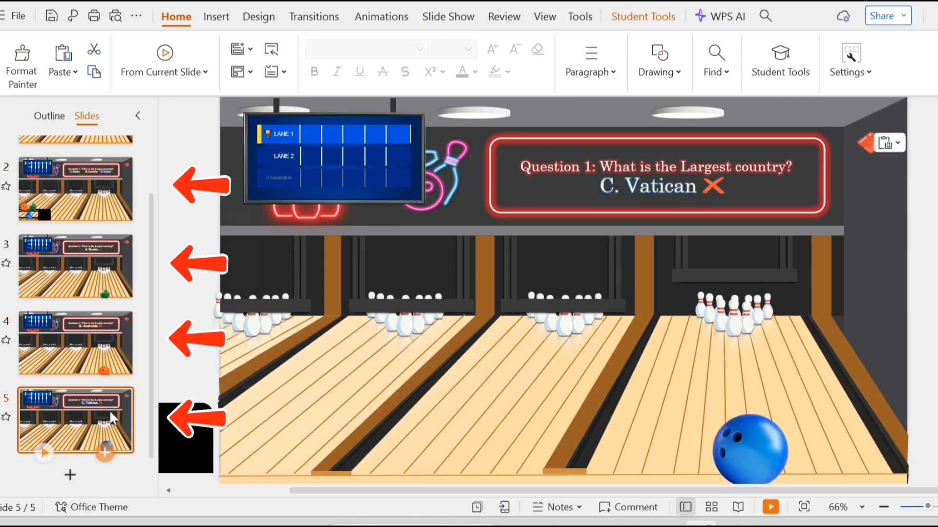
Copy slide 2 and paste it after slide 5 as a new sixth slide.
{"action": "left_click", "coordinate": [85, 210]}
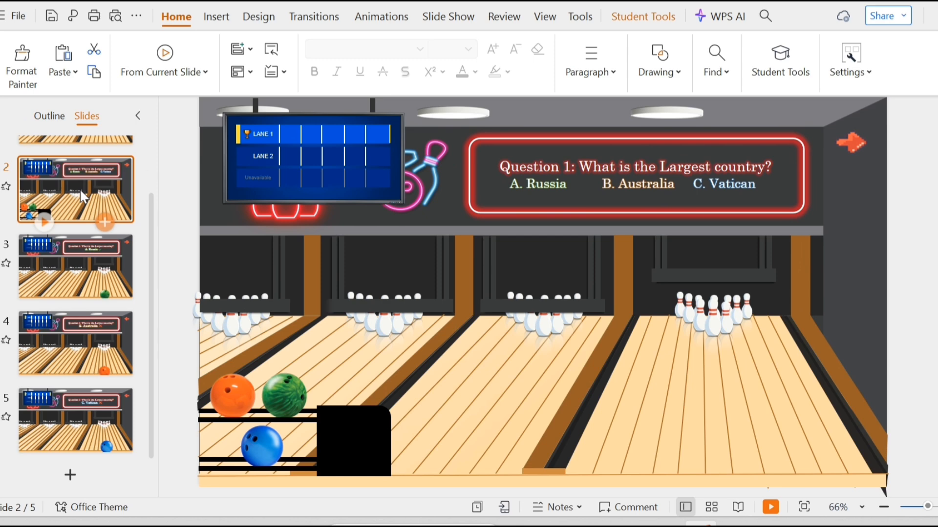
{"action": "right_click", "coordinate": [82, 192]}
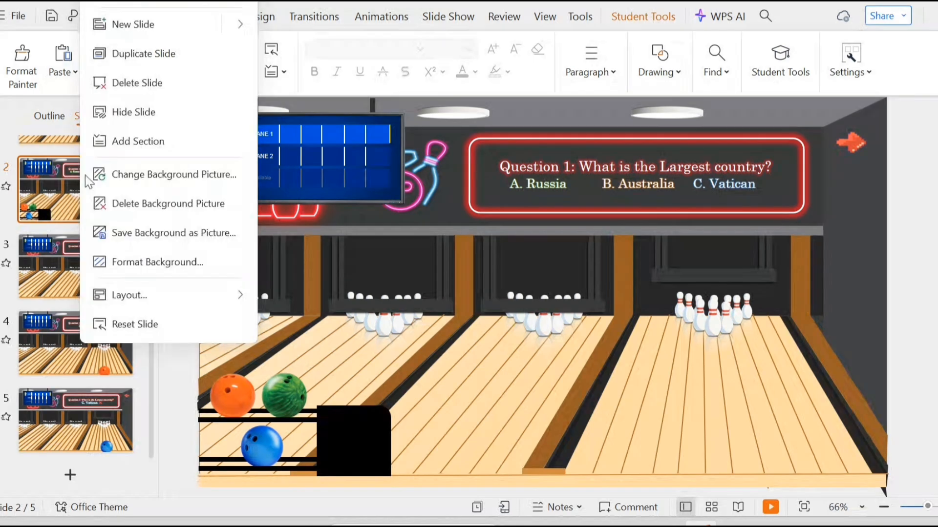
{"action": "key", "text": "Escape"}
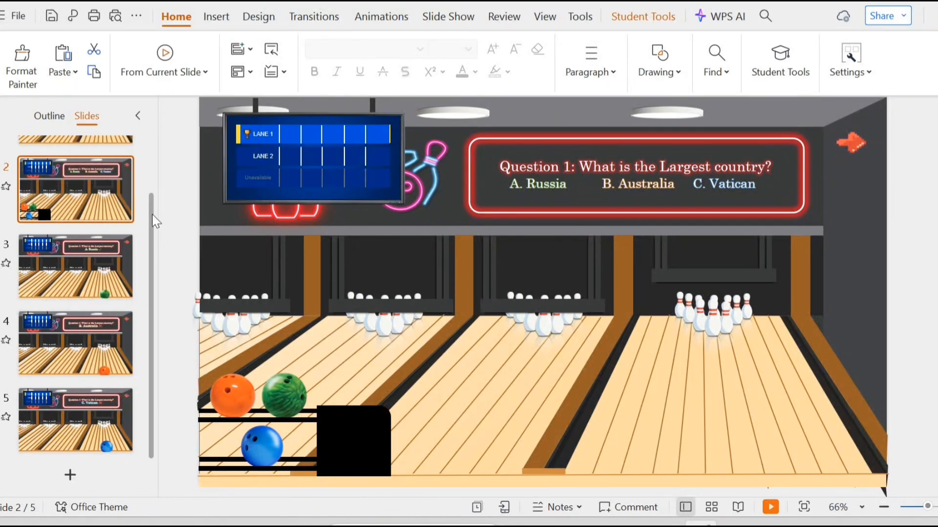
{"action": "left_click", "coordinate": [68, 410]}
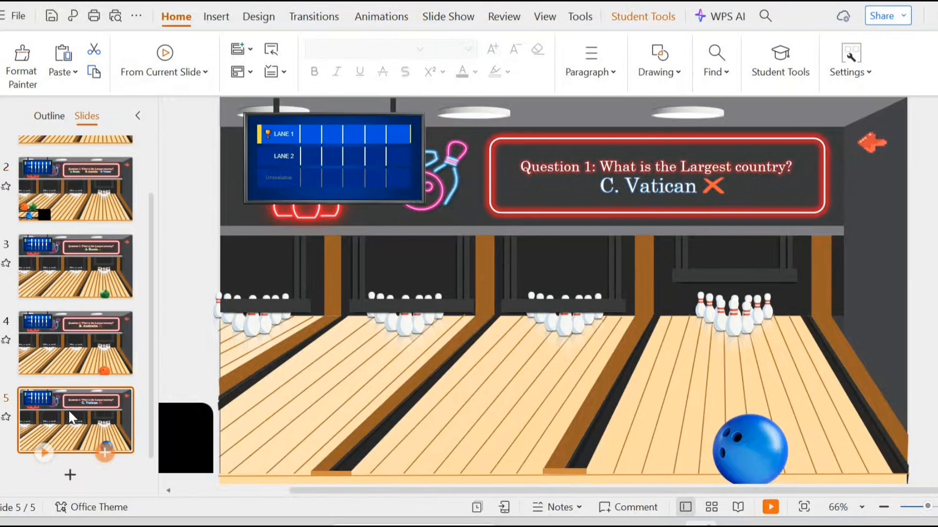
{"action": "right_click", "coordinate": [68, 409]}
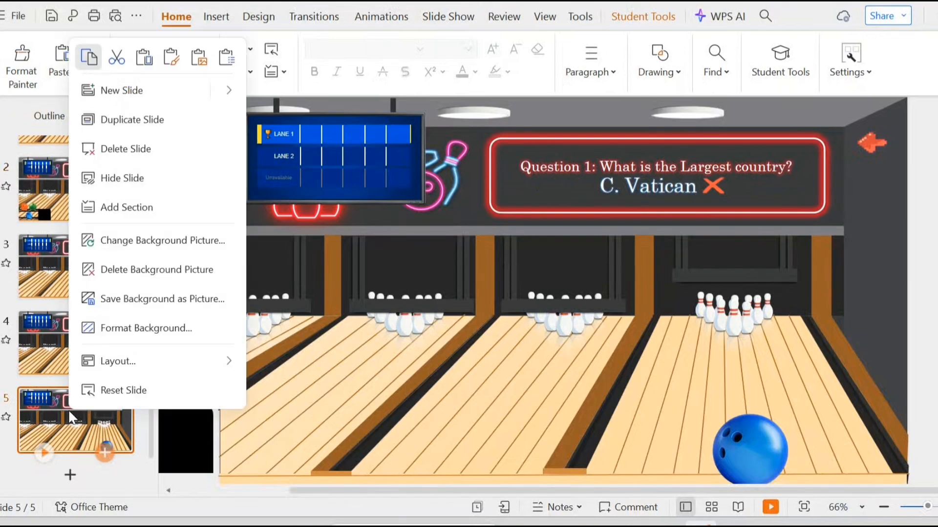
{"action": "left_click", "coordinate": [140, 61]}
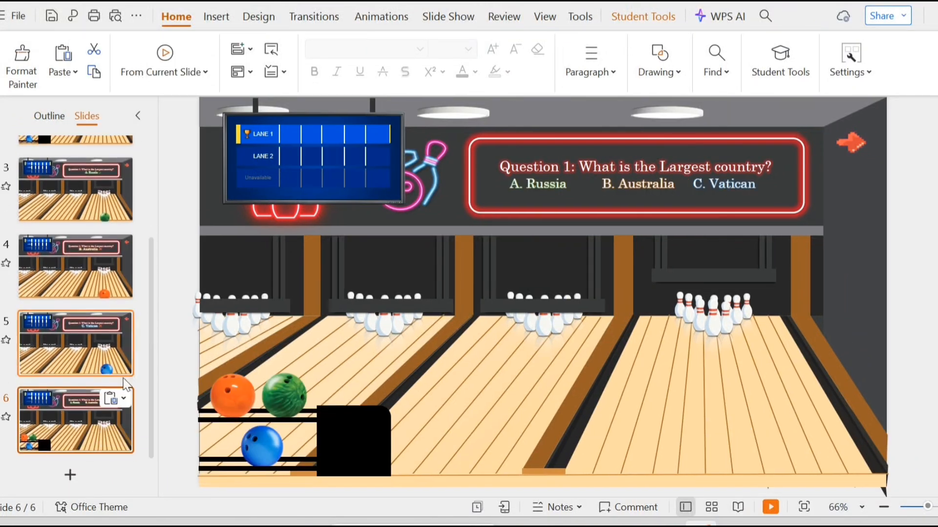
Change the new slide's question to 'Question 2: What is the capital of PH?'.
{"action": "left_click", "coordinate": [570, 169]}
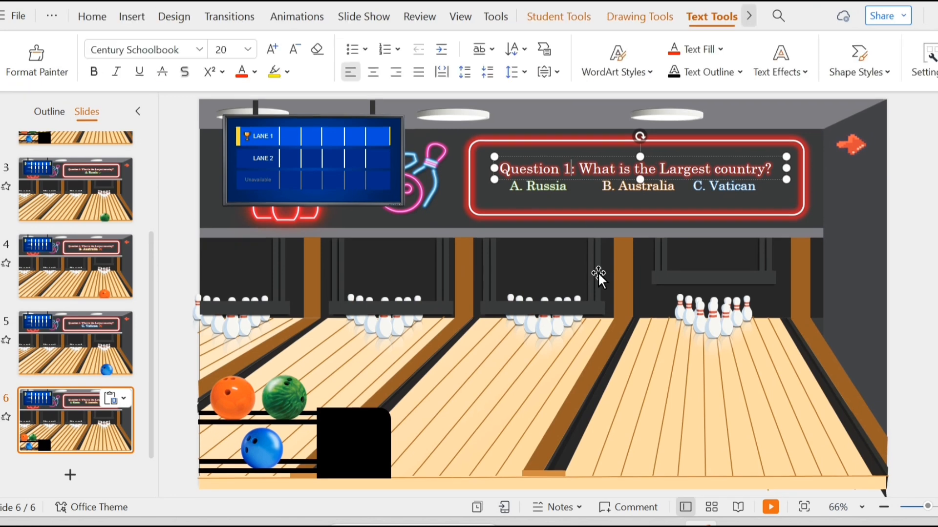
{"action": "key", "text": "BackSpace"}
{"action": "type", "text": "2"}
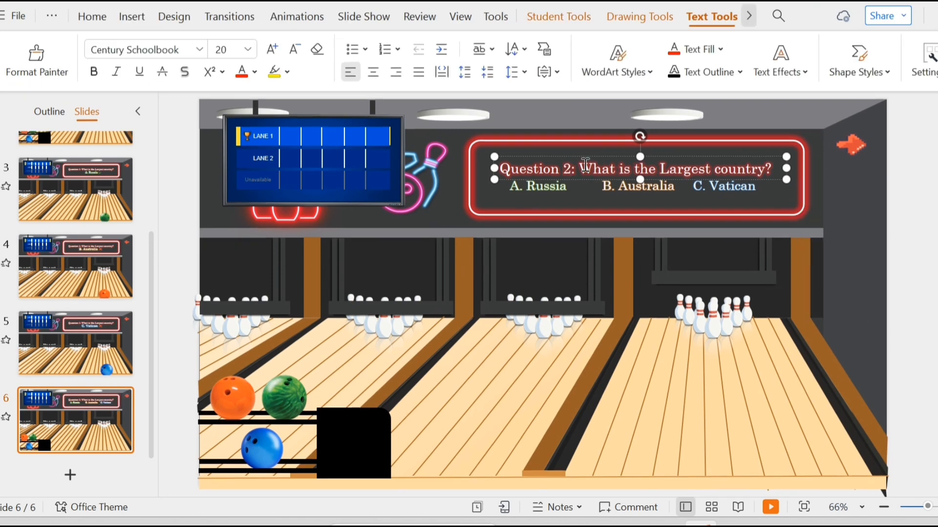
{"action": "left_click_drag", "start_coordinate": [584, 165], "coordinate": [774, 175]}
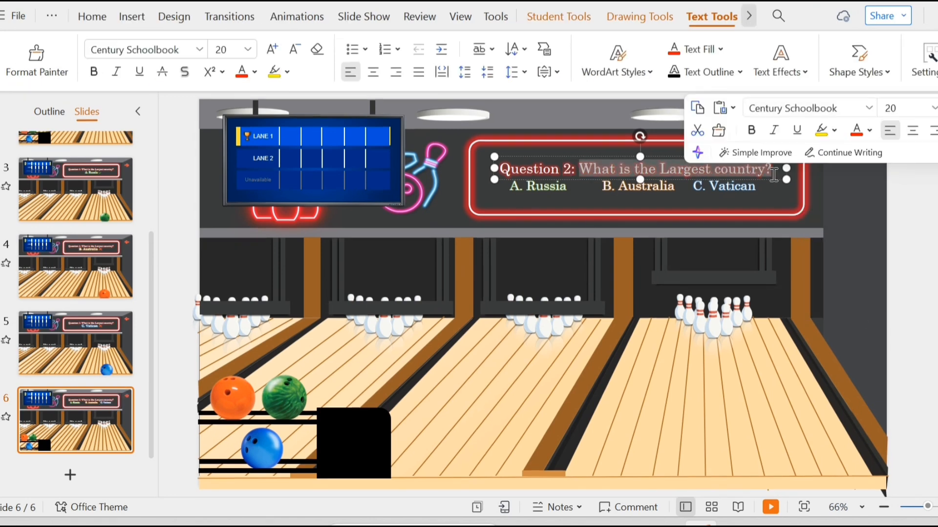
{"action": "type", "text": "What is the"}
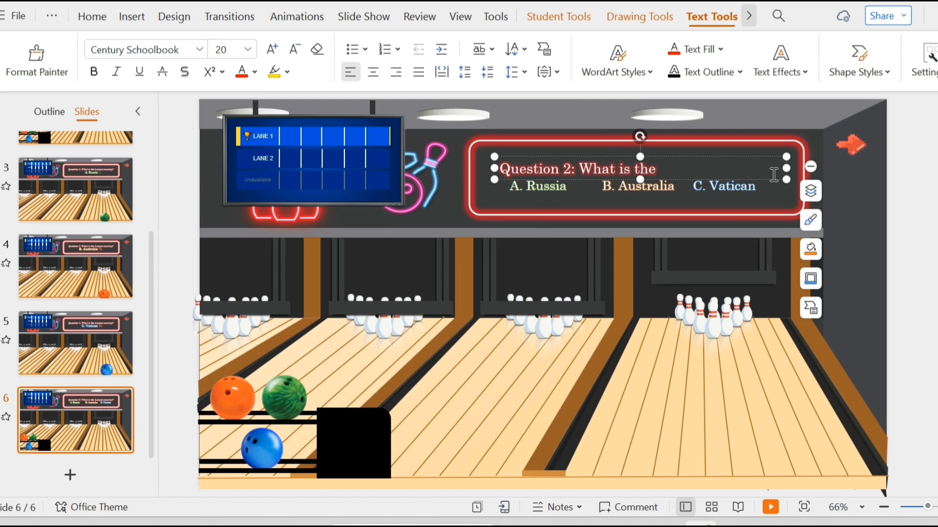
{"action": "type", "text": " capital of PH?"}
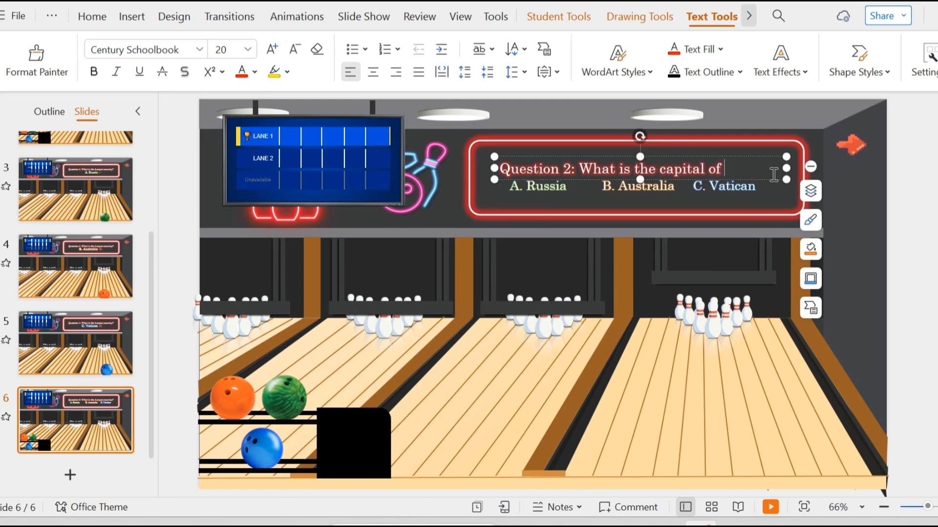
{"action": "left_click", "coordinate": [935, 285]}
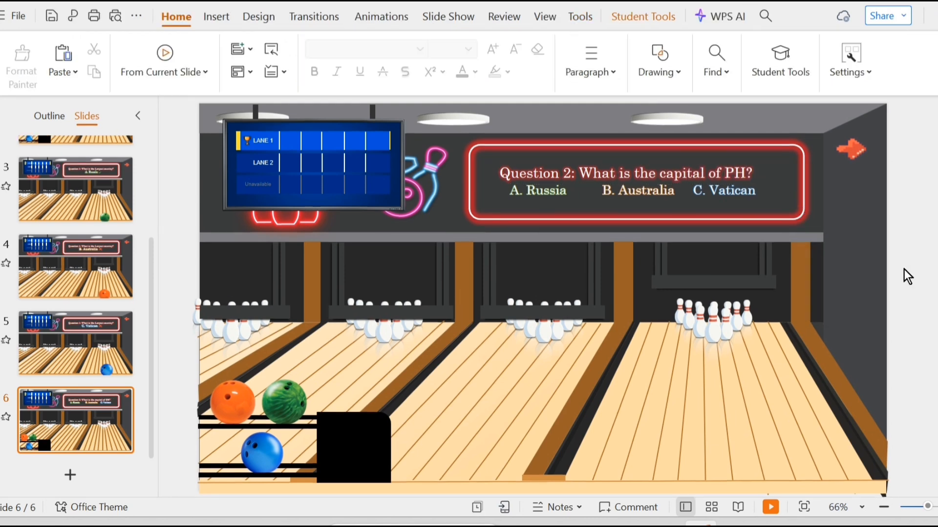
On slide 6, change the glow colour of the 'A. Russia' answer text to the custom pink DE167E.
{"action": "left_click", "coordinate": [95, 408]}
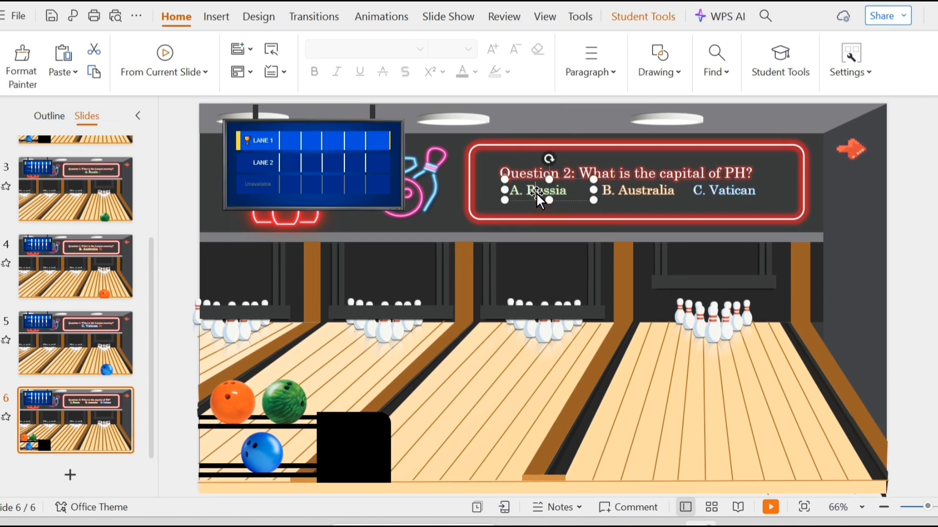
{"action": "left_click", "coordinate": [535, 193]}
{"action": "left_click", "coordinate": [781, 61]}
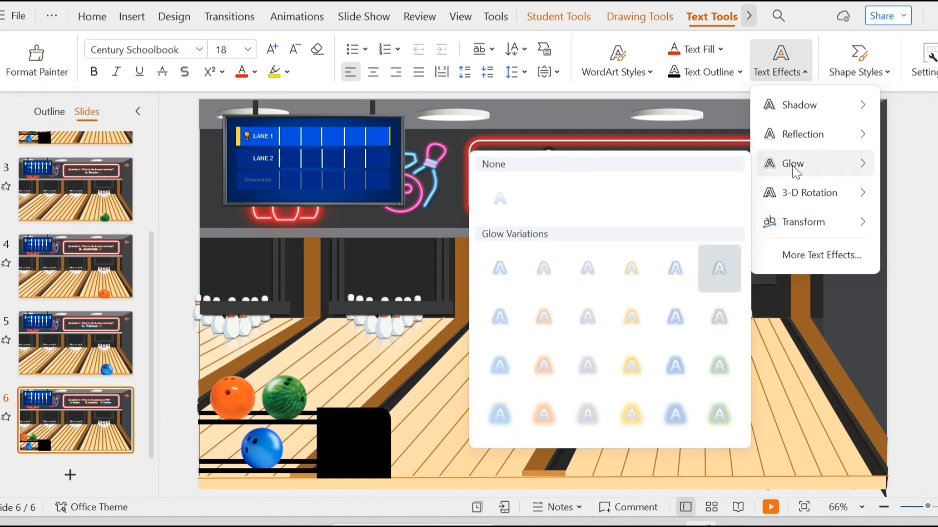
{"action": "left_click", "coordinate": [798, 257]}
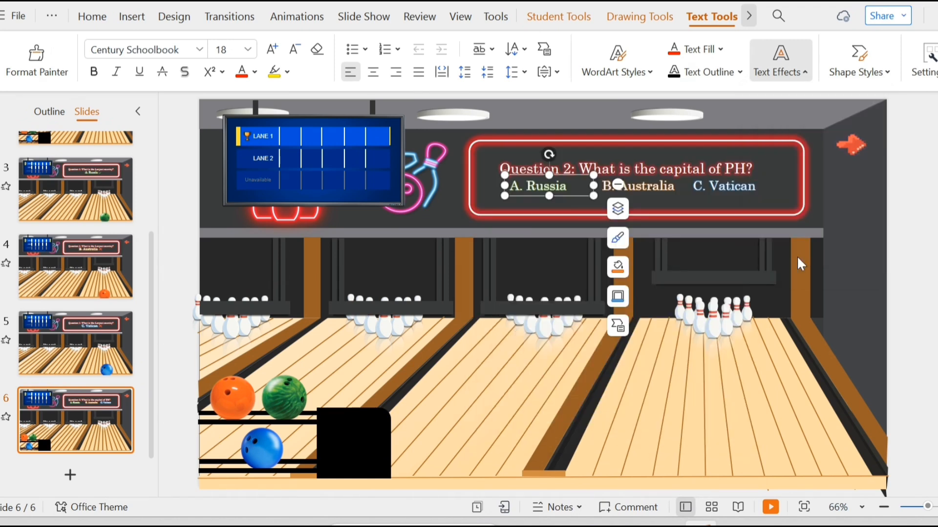
{"action": "left_click", "coordinate": [750, 303]}
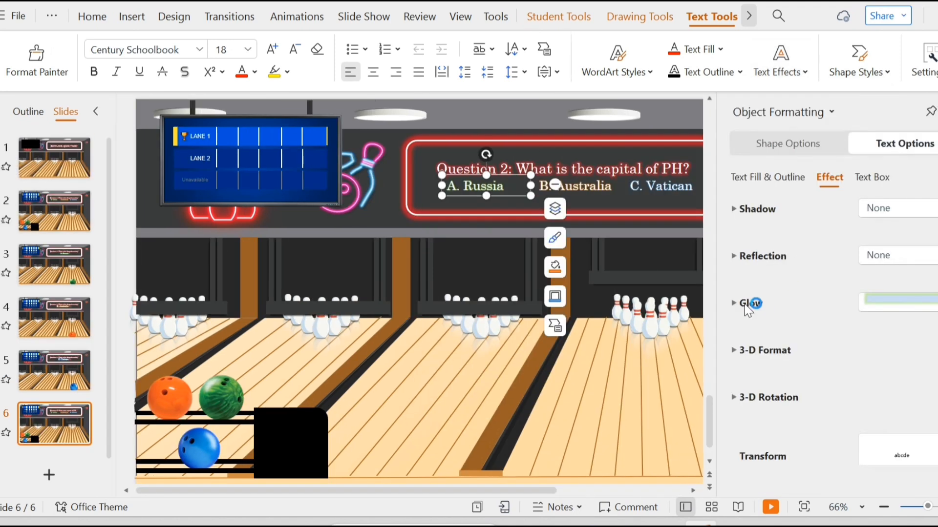
{"action": "left_click", "coordinate": [876, 336]}
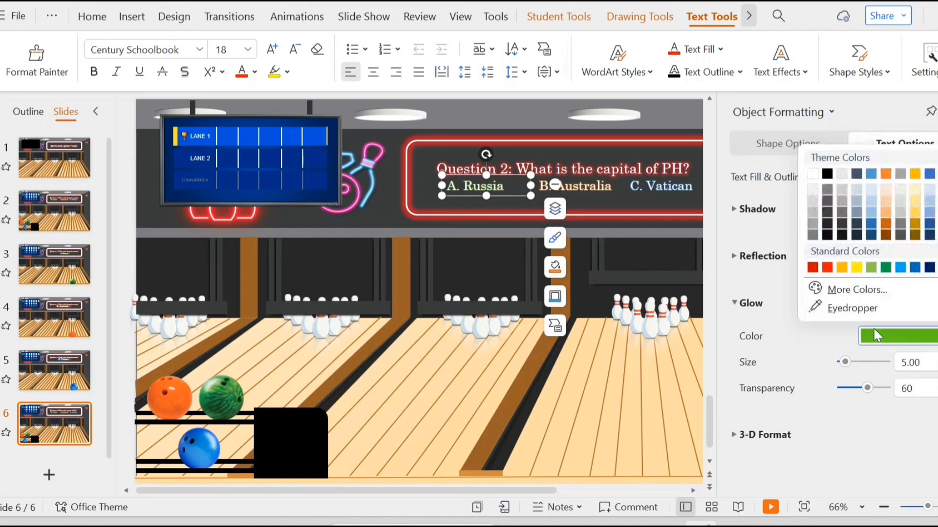
{"action": "left_click", "coordinate": [857, 290]}
{"action": "left_click", "coordinate": [555, 163]}
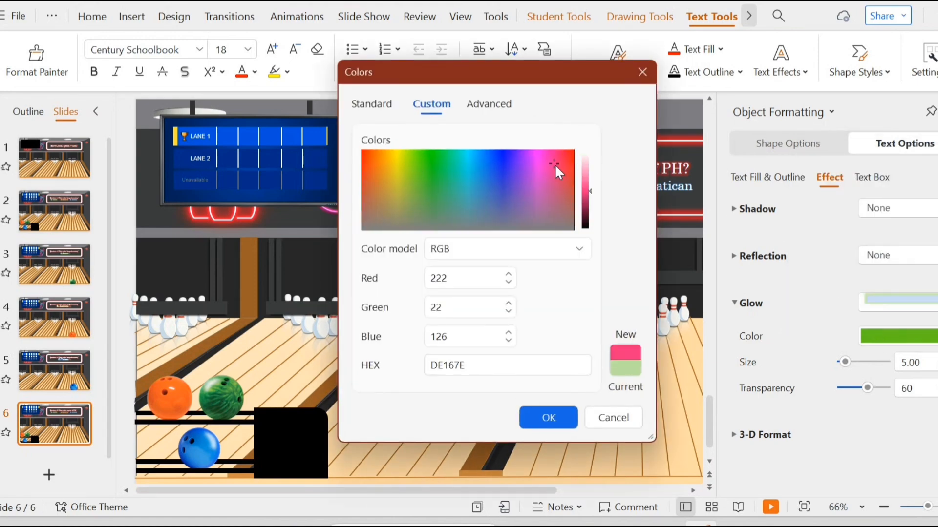
{"action": "left_click", "coordinate": [560, 413]}
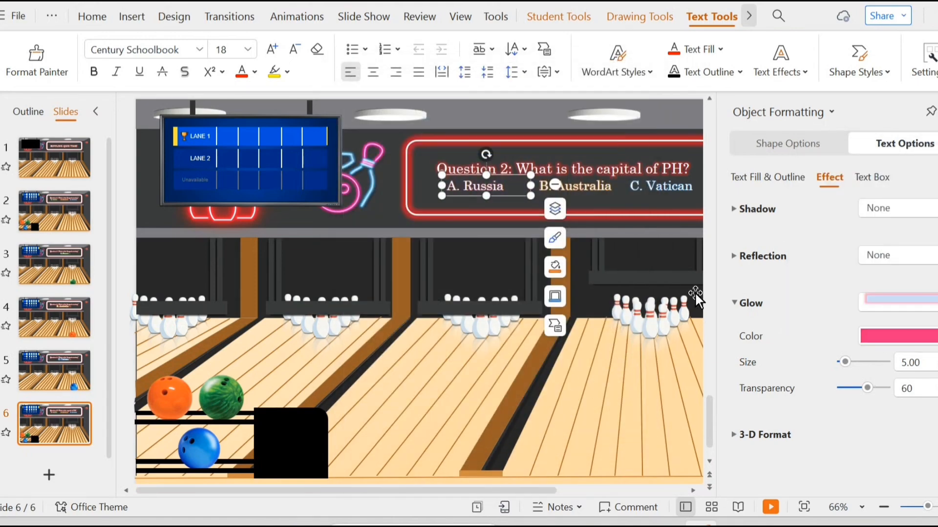
{"action": "left_click", "coordinate": [937, 111]}
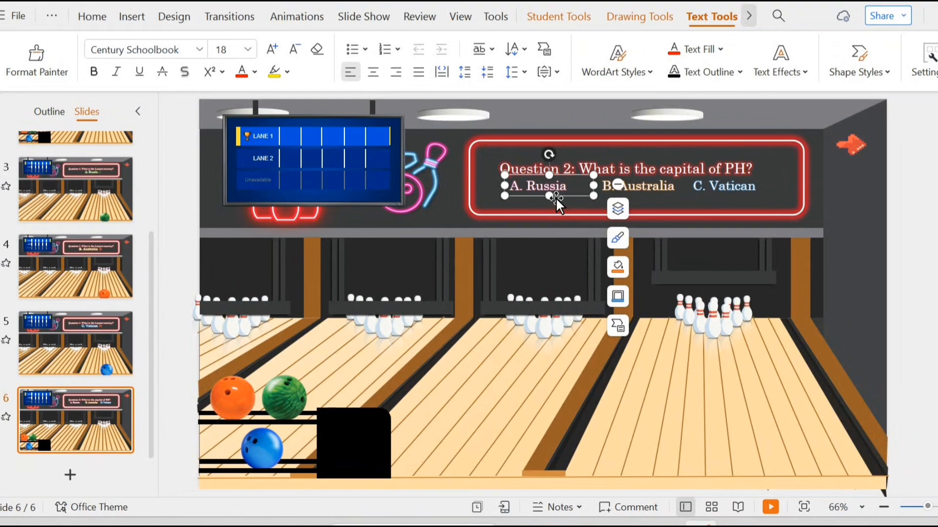
Replace the green bowling ball picture on slide 6 with a pink bowling ball image.
{"action": "left_click", "coordinate": [285, 397]}
{"action": "right_click", "coordinate": [287, 403]}
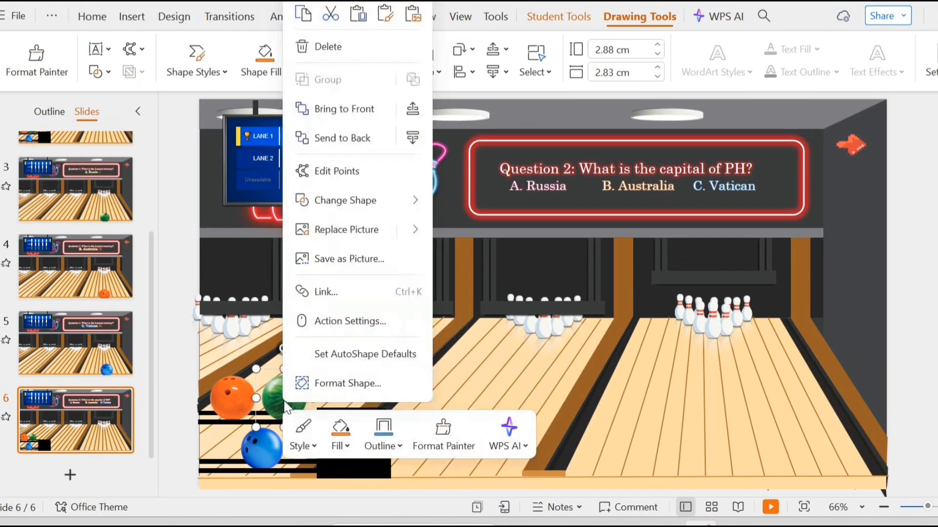
{"action": "left_click", "coordinate": [366, 227]}
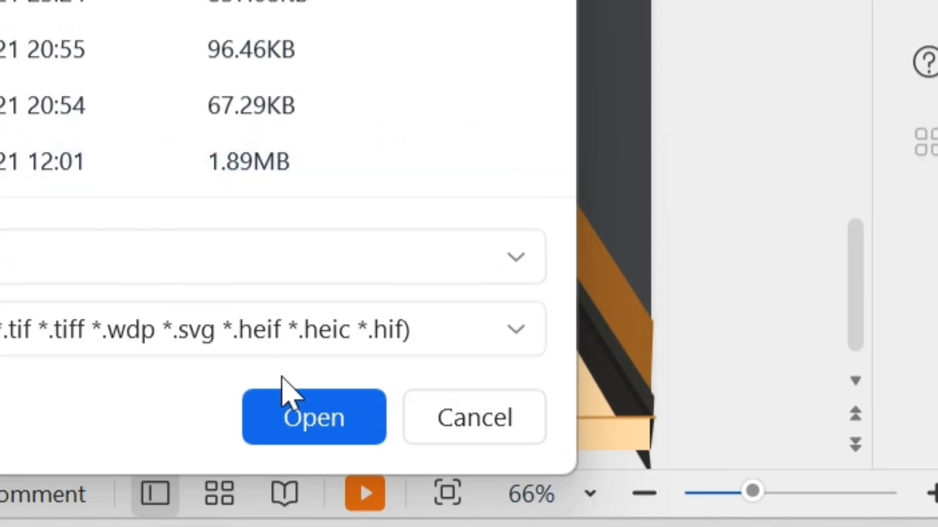
{"action": "left_click", "coordinate": [303, 409]}
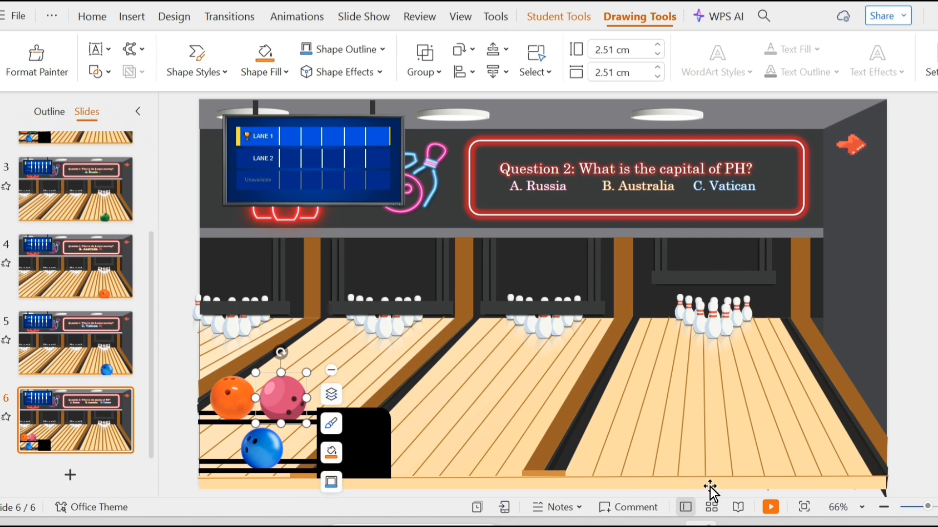
{"action": "left_click", "coordinate": [666, 435]}
{"action": "left_click", "coordinate": [234, 409]}
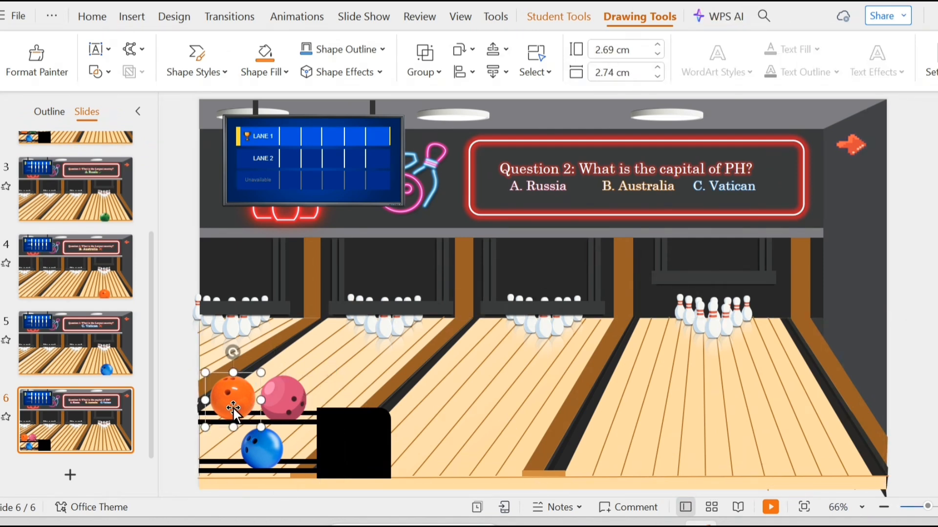
{"action": "left_click", "coordinate": [244, 440]}
On slide 2, give the question text box a Wipe entrance from left that starts after the previous animation.
{"action": "left_click", "coordinate": [173, 390]}
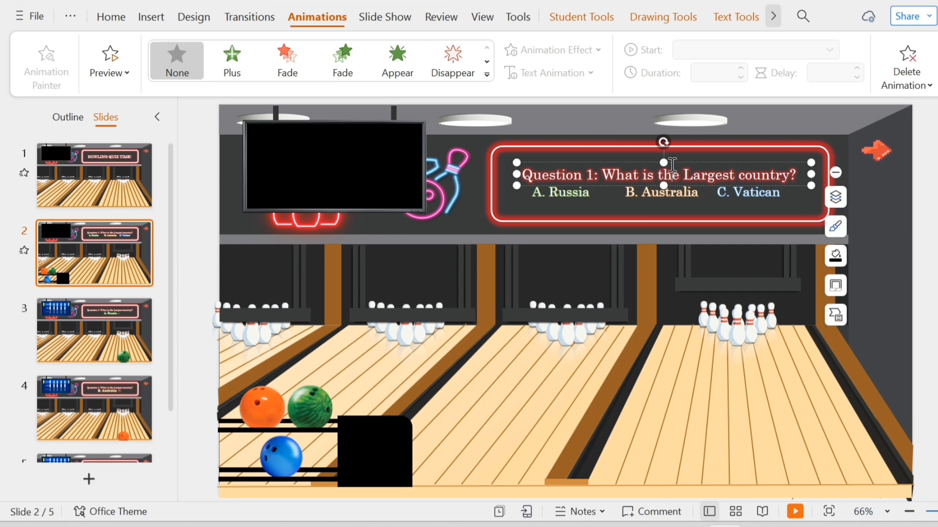
{"action": "left_click", "coordinate": [487, 73]}
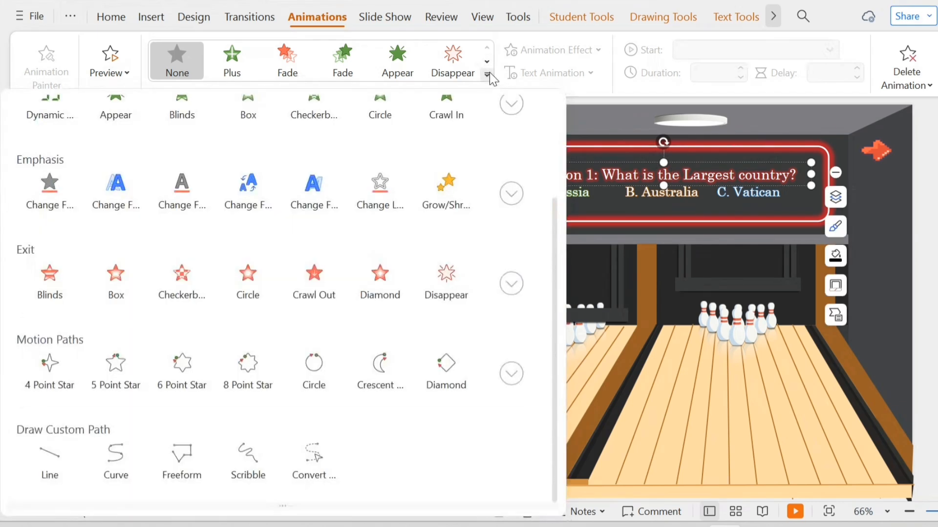
{"action": "scroll", "coordinate": [391, 218], "scroll_direction": "up", "scroll_amount": 3}
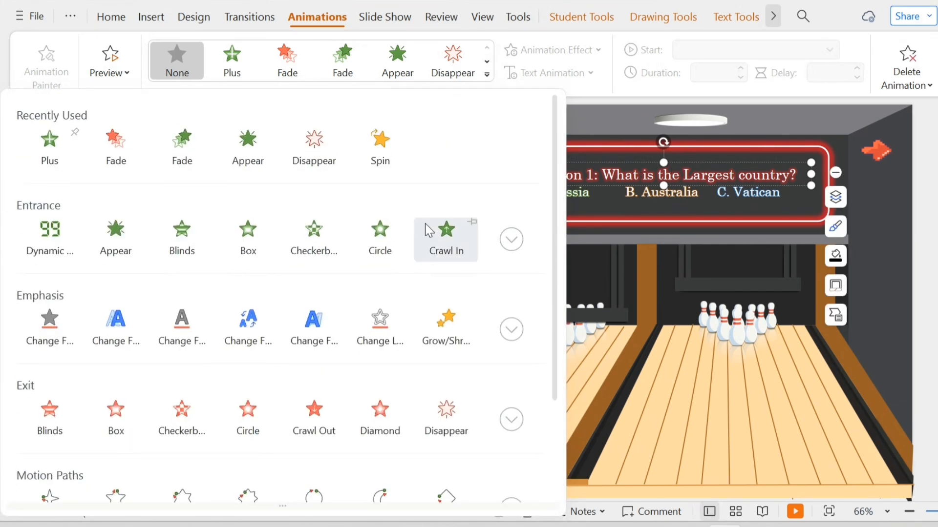
{"action": "left_click", "coordinate": [499, 239]}
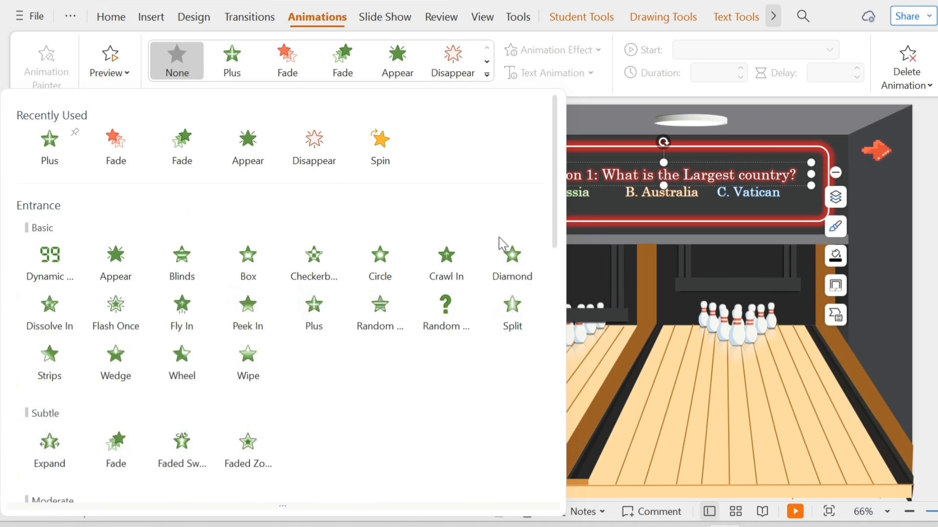
{"action": "left_click", "coordinate": [241, 354]}
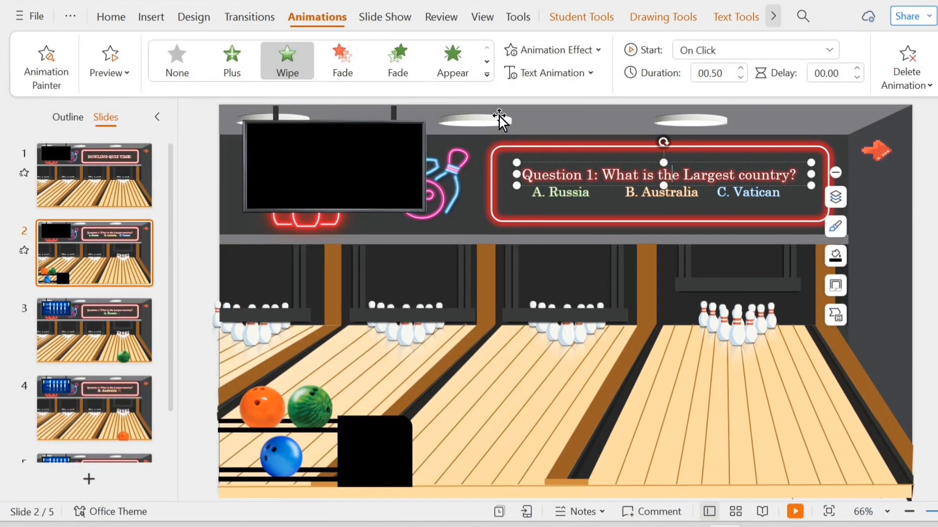
{"action": "left_click", "coordinate": [546, 55]}
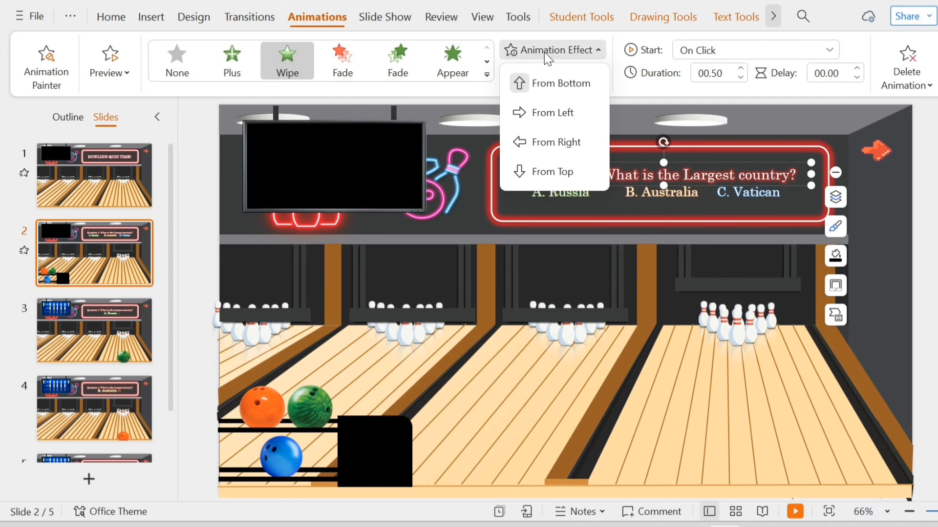
{"action": "left_click", "coordinate": [563, 113]}
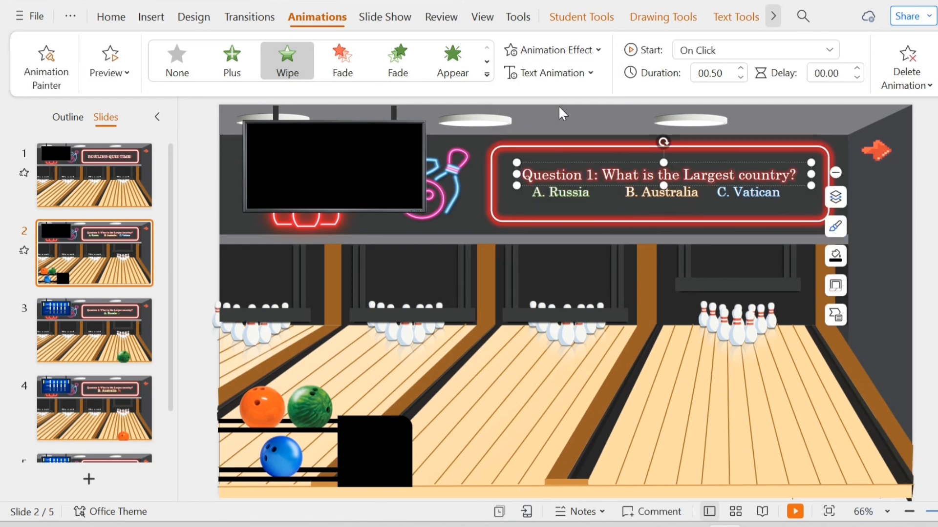
{"action": "left_click", "coordinate": [714, 51]}
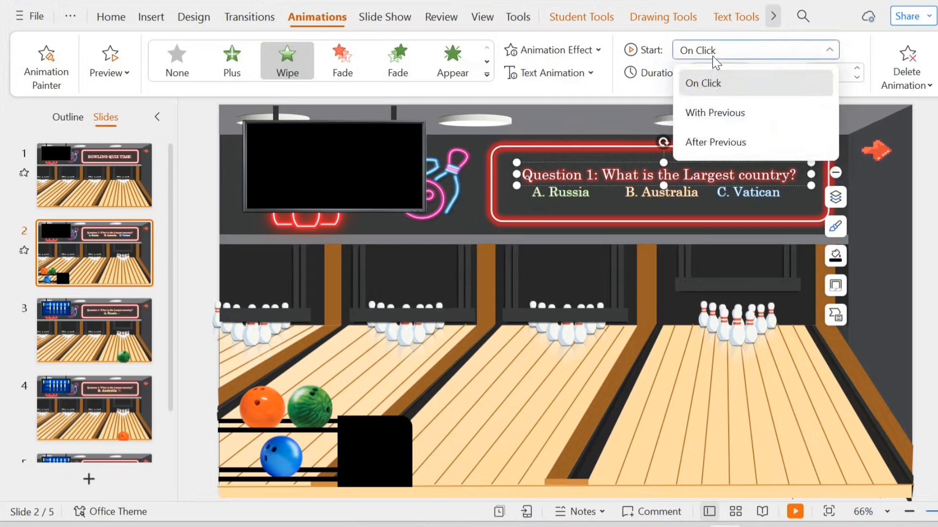
{"action": "left_click", "coordinate": [715, 142]}
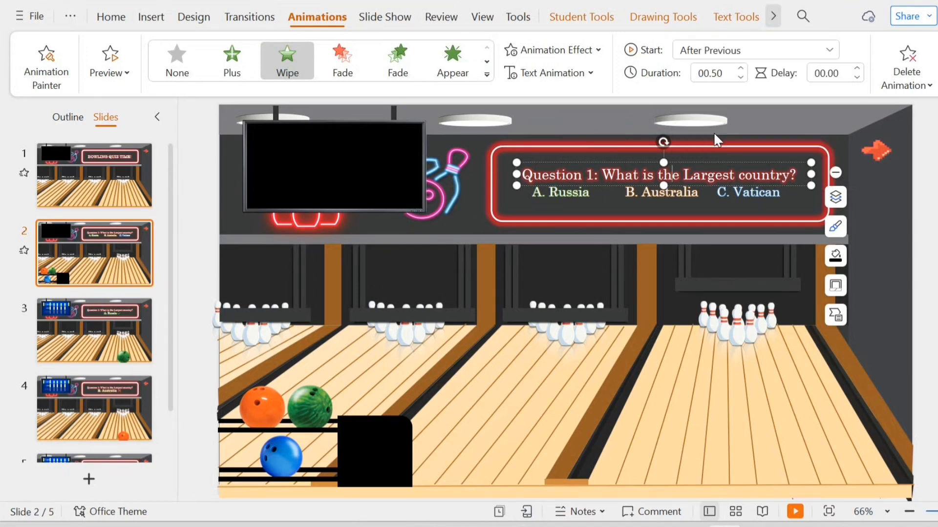
Give the 'A. Russia' answer on slide 2 a Fade entrance that starts after the previous animation.
{"action": "left_click", "coordinate": [580, 201]}
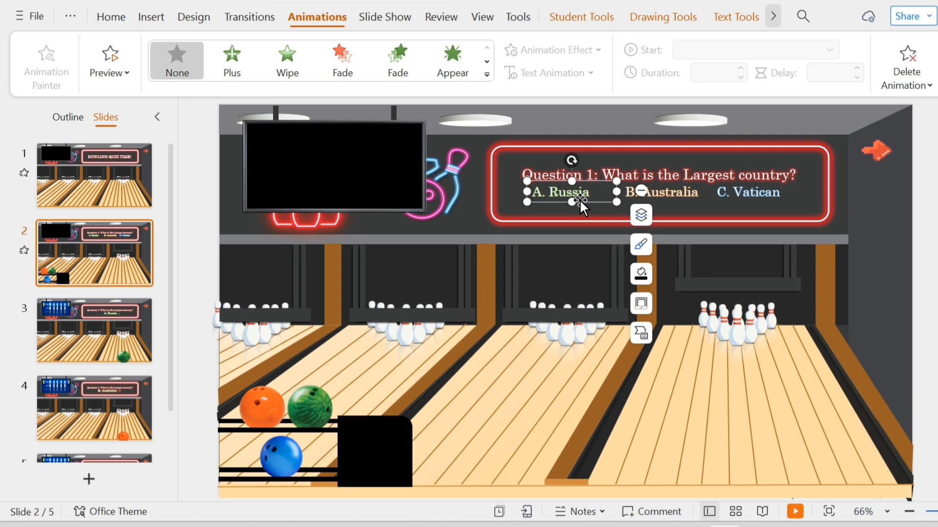
{"action": "left_click", "coordinate": [402, 74]}
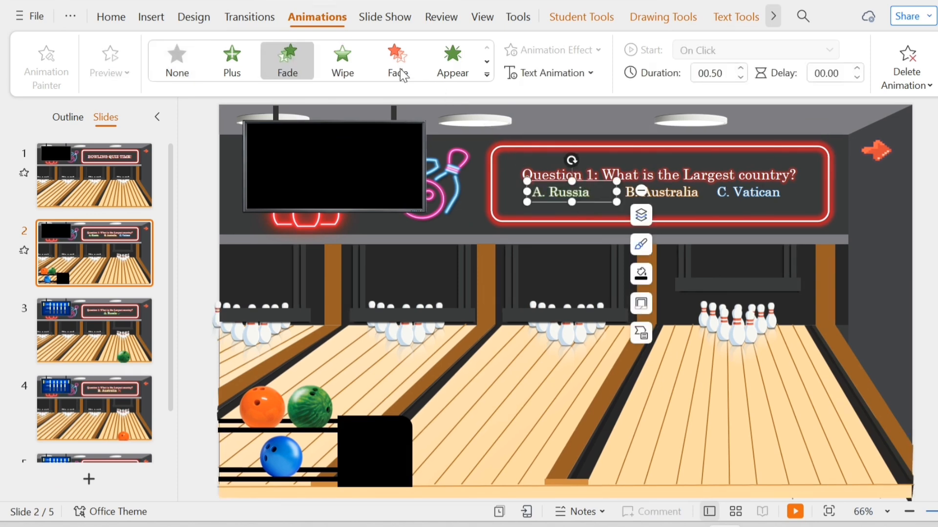
{"action": "left_click", "coordinate": [703, 55]}
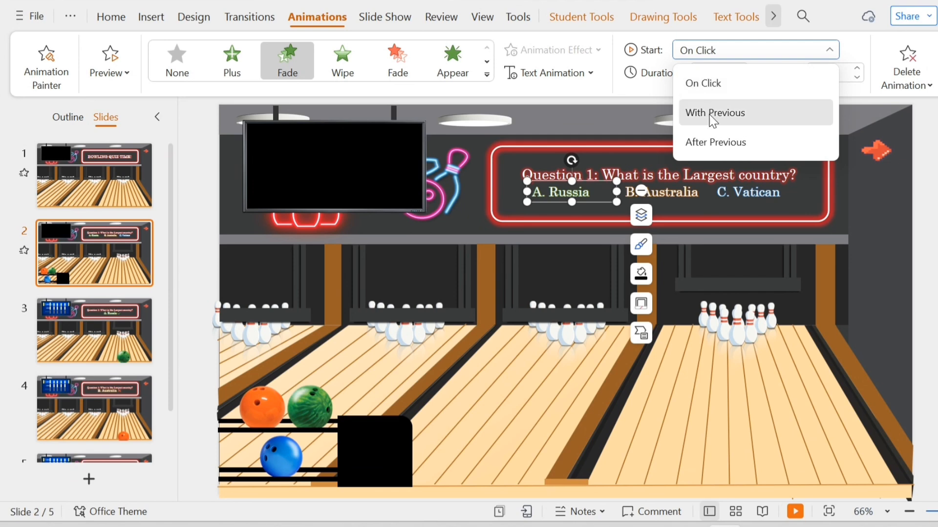
{"action": "left_click", "coordinate": [717, 143]}
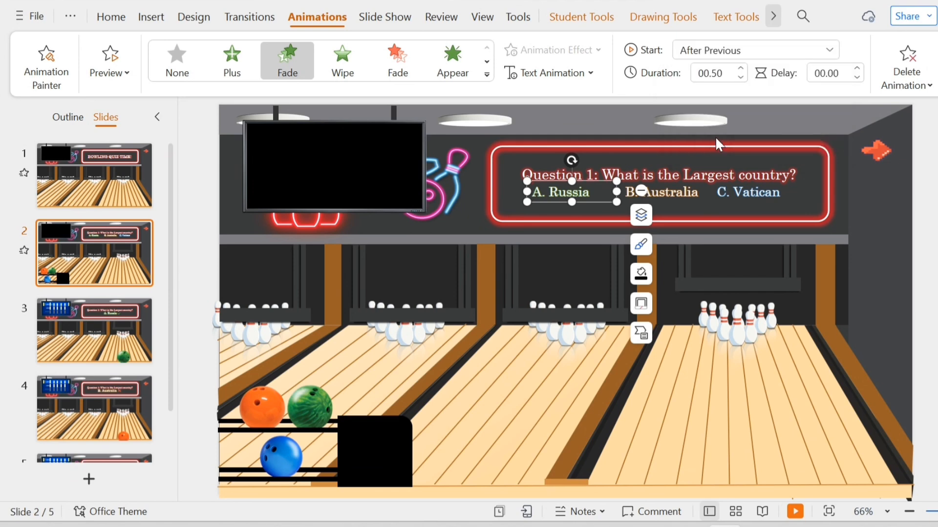
Move the three bowling balls on slide 2 off the slide, just left of the ball rack.
{"action": "left_click", "coordinate": [323, 410]}
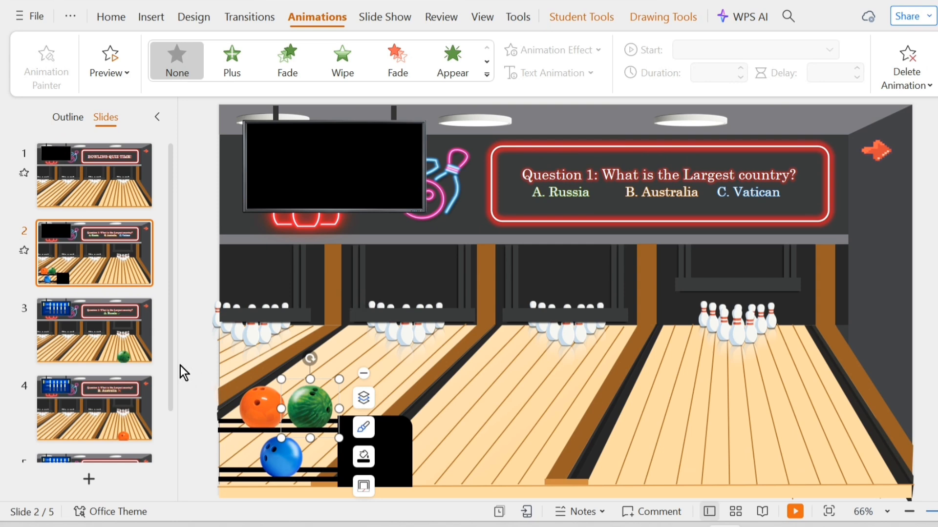
{"action": "mouse_move", "coordinate": [180, 365]}
{"action": "left_mouse_down"}
{"action": "mouse_move", "coordinate": [338, 412]}
{"action": "mouse_move", "coordinate": [339, 486]}
{"action": "mouse_move", "coordinate": [254, 454]}
{"action": "mouse_move", "coordinate": [200, 458]}
{"action": "left_mouse_up"}
{"action": "left_click_drag", "start_coordinate": [361, 405], "coordinate": [254, 403]}
{"action": "left_click", "coordinate": [217, 411]}
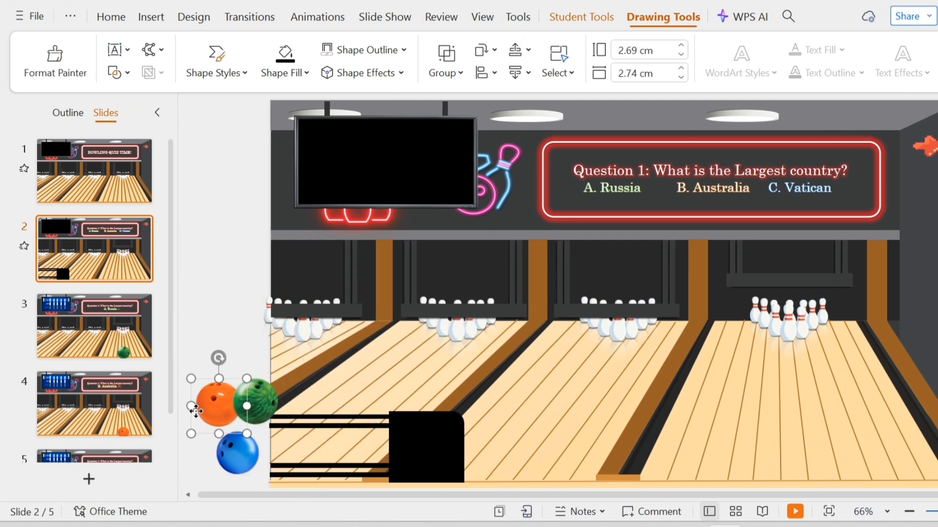
{"action": "left_click_drag", "start_coordinate": [195, 412], "coordinate": [185, 411]}
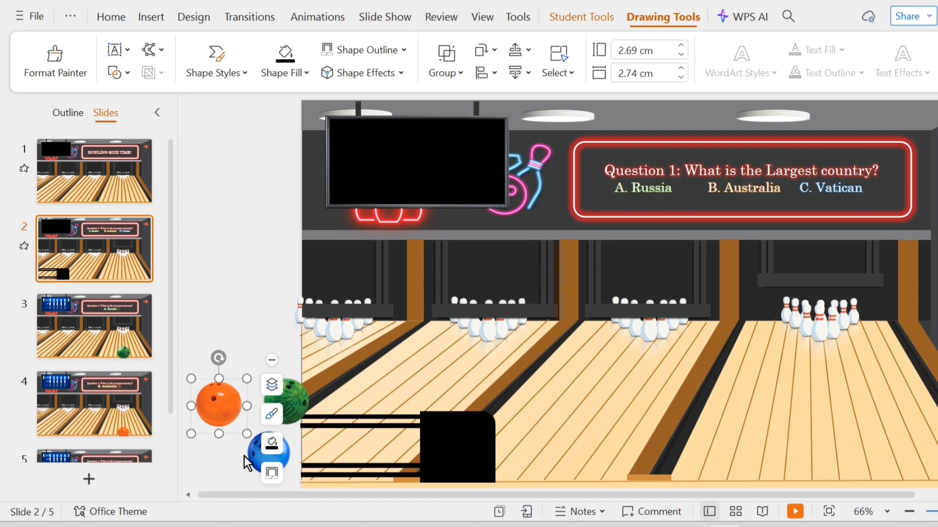
{"action": "left_click_drag", "start_coordinate": [245, 456], "coordinate": [212, 462]}
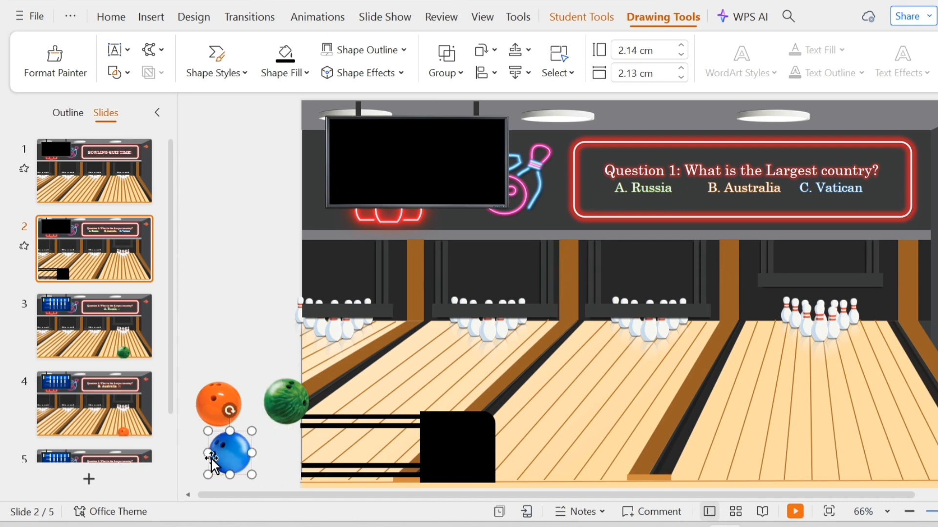
{"action": "left_click_drag", "start_coordinate": [299, 403], "coordinate": [283, 406]}
Add a Line custom motion path to the green bowling ball, drawn rightward toward the rack.
{"action": "left_click", "coordinate": [234, 318]}
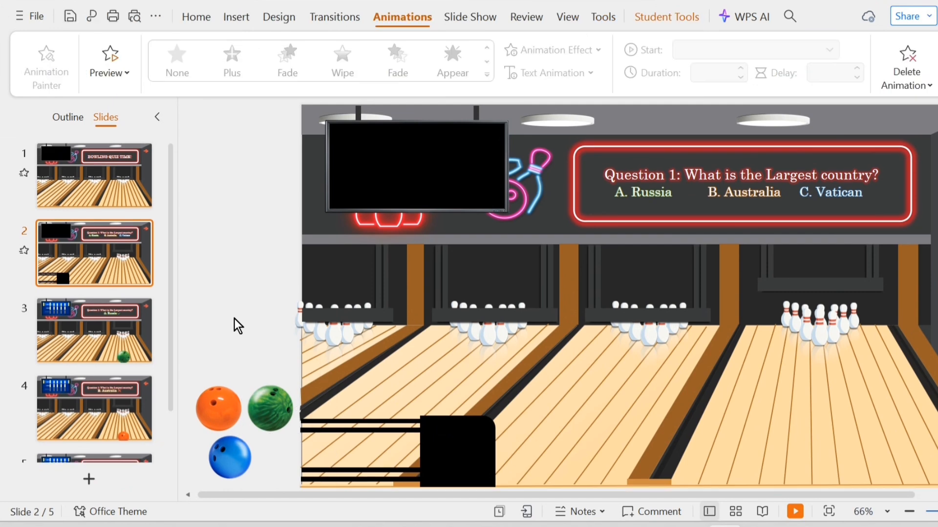
{"action": "left_click", "coordinate": [271, 400]}
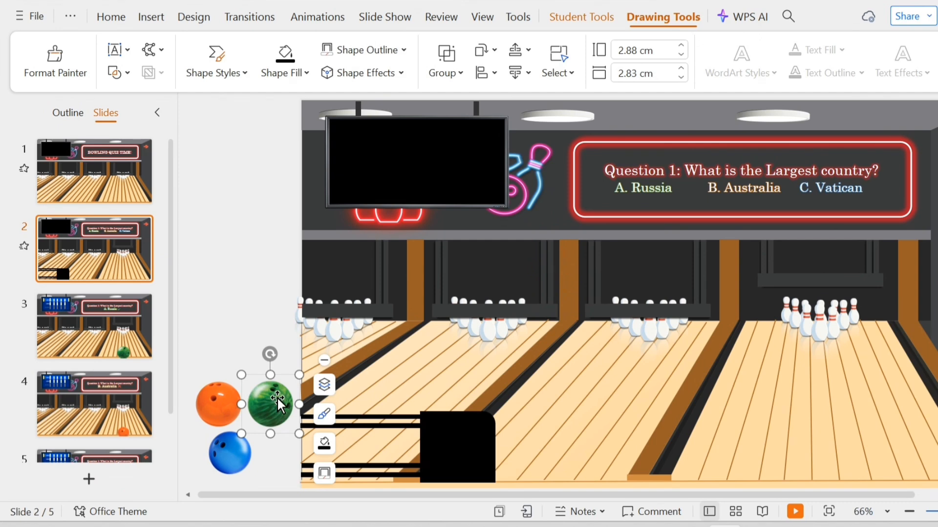
{"action": "left_click", "coordinate": [339, 19]}
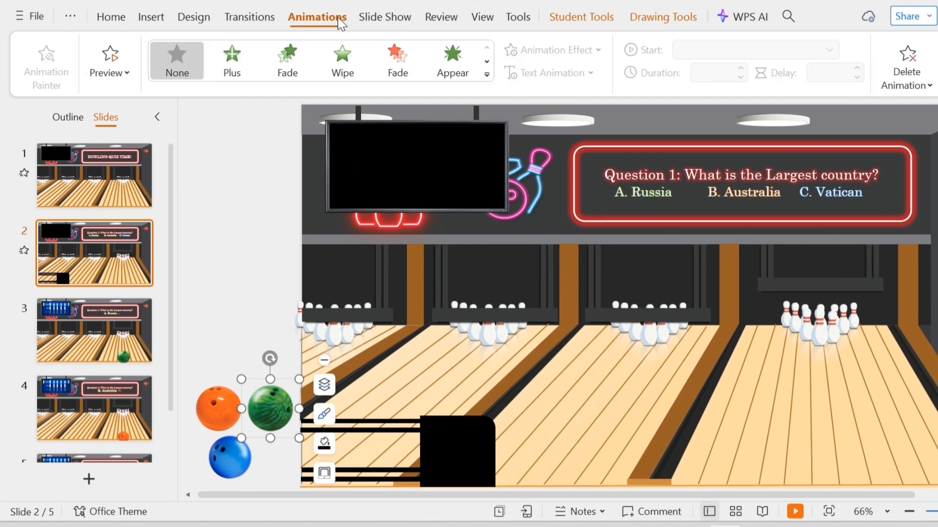
{"action": "left_click", "coordinate": [485, 76]}
{"action": "scroll", "coordinate": [363, 375], "scroll_direction": "down", "scroll_amount": 5}
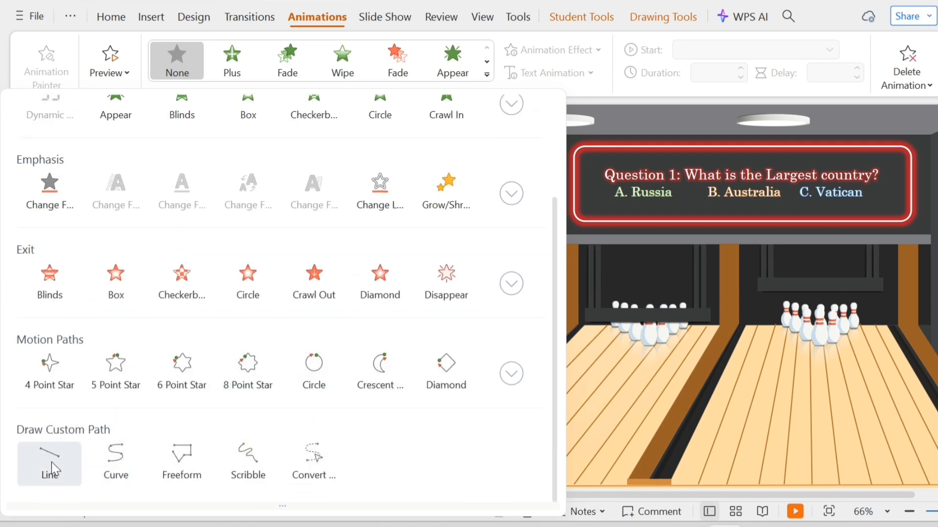
{"action": "left_click", "coordinate": [51, 462]}
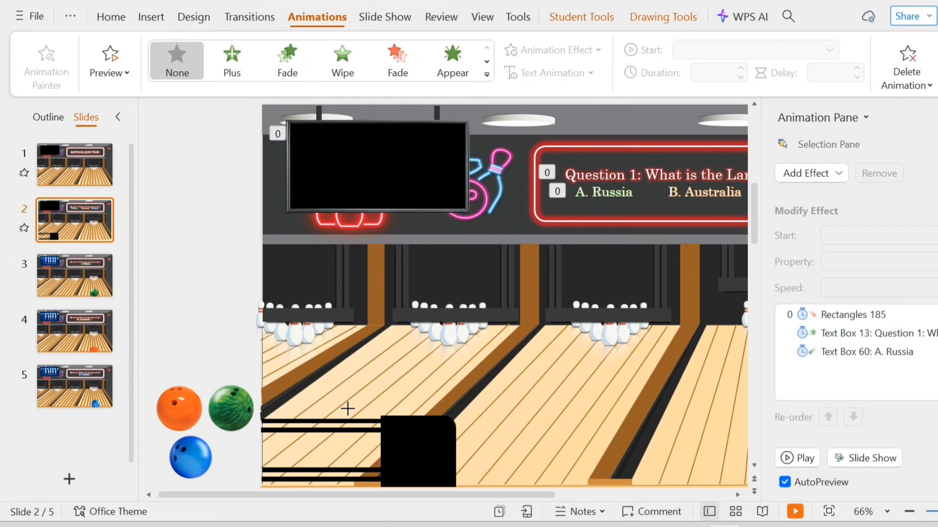
{"action": "left_click_drag", "start_coordinate": [350, 410], "coordinate": [344, 416]}
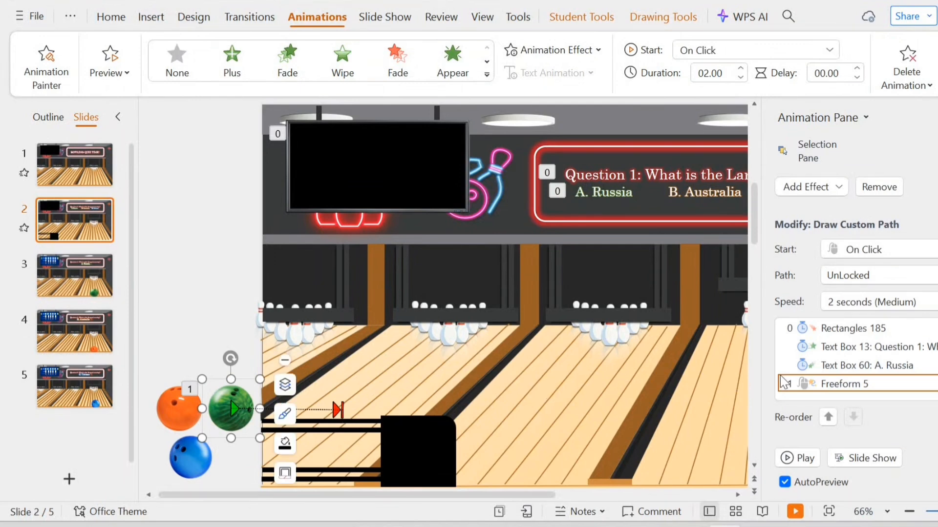
Set the green ball's motion path to start after the previous animation with a duration of 01.50.
{"action": "left_click", "coordinate": [810, 381]}
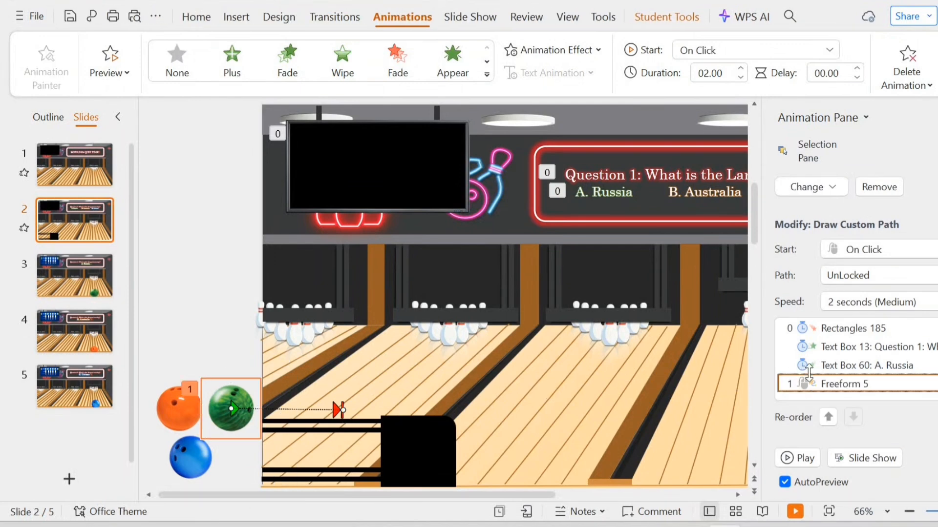
{"action": "left_click", "coordinate": [719, 54]}
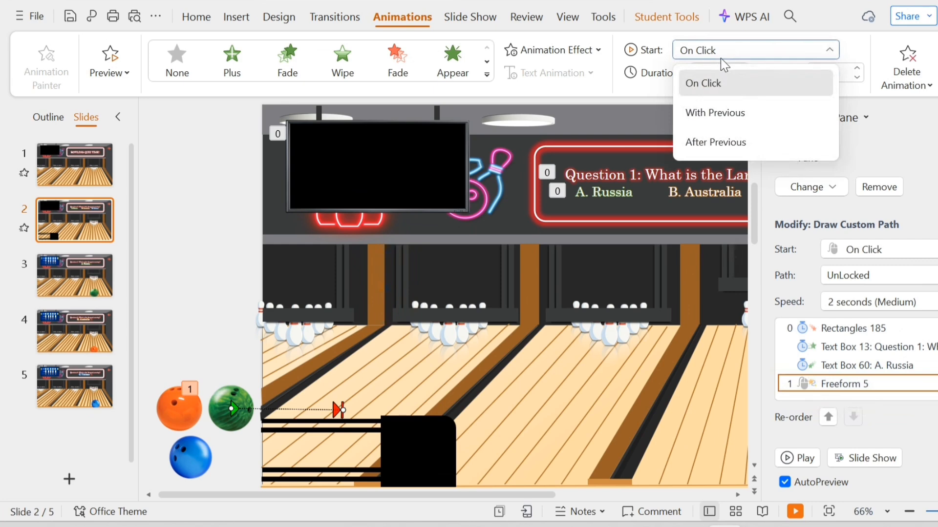
{"action": "left_click", "coordinate": [719, 140]}
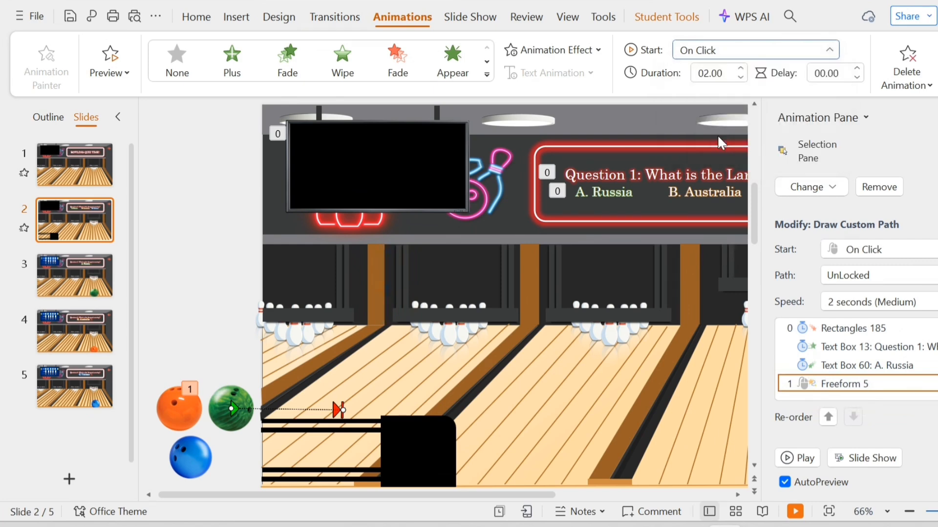
{"action": "left_click", "coordinate": [741, 77]}
{"action": "left_click", "coordinate": [741, 78]}
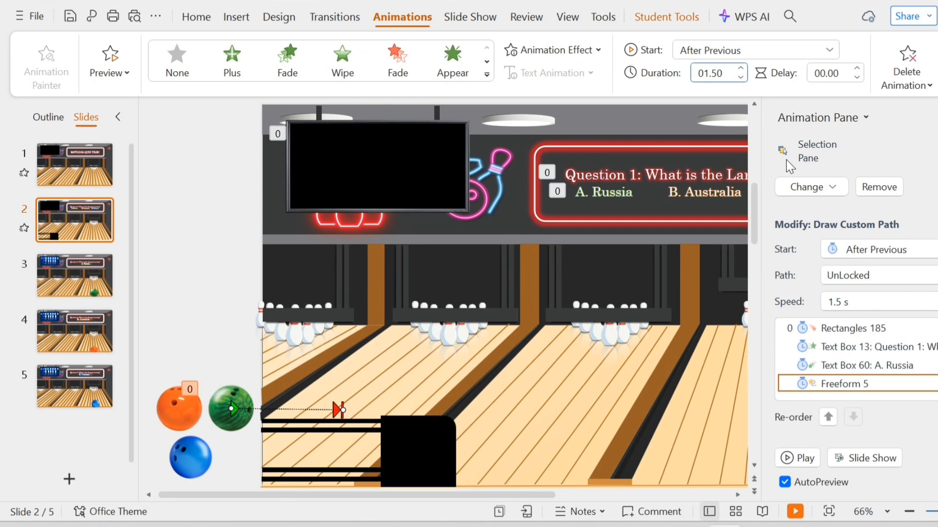
Add a Spin emphasis effect to the green bowling ball on slide 2.
{"action": "left_click", "coordinate": [250, 428]}
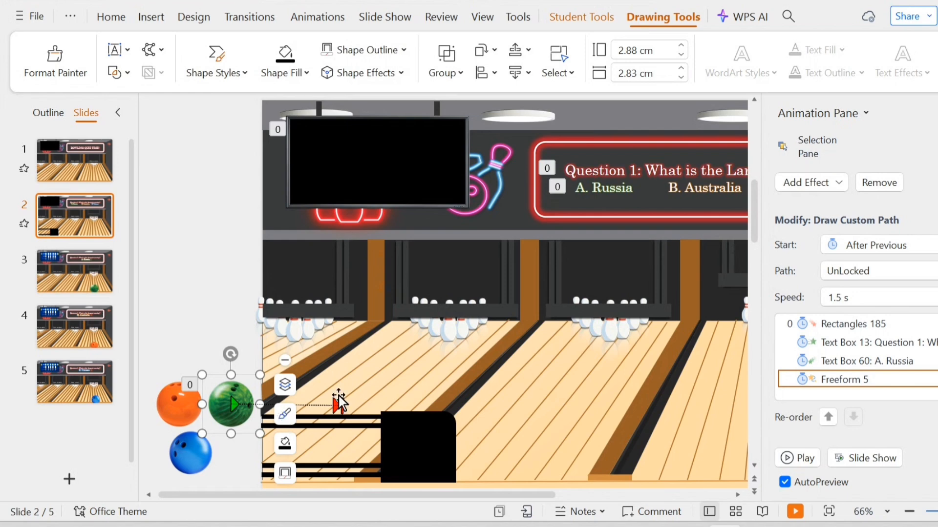
{"action": "left_click", "coordinate": [794, 185]}
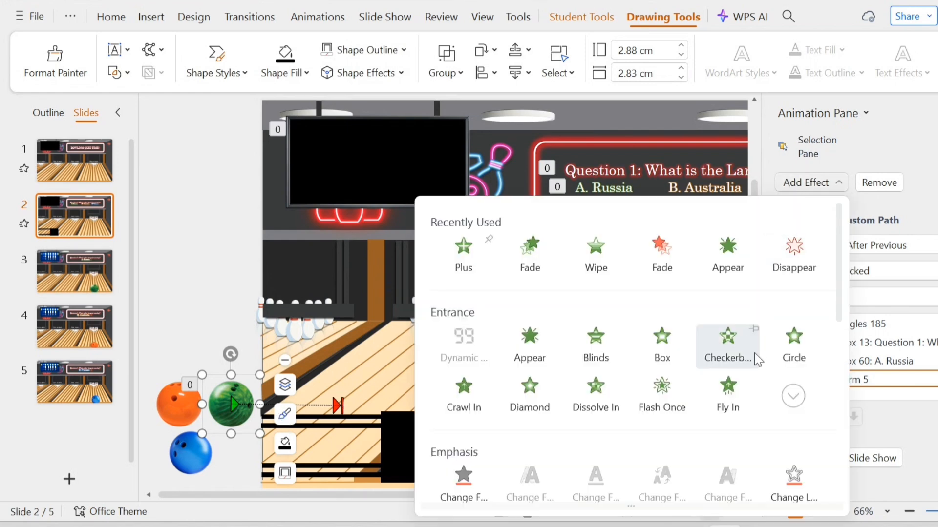
{"action": "scroll", "coordinate": [754, 443], "scroll_direction": "down", "scroll_amount": 1}
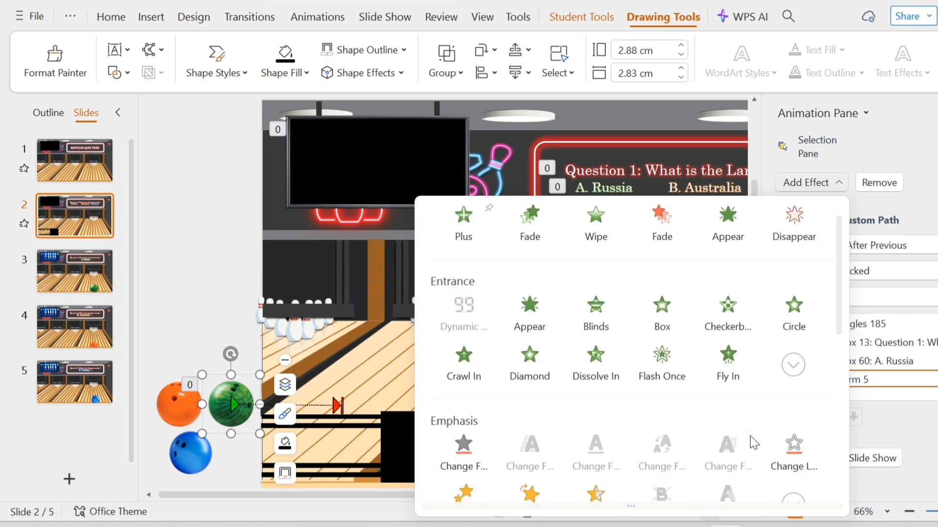
{"action": "scroll", "coordinate": [753, 443], "scroll_direction": "down", "scroll_amount": 3}
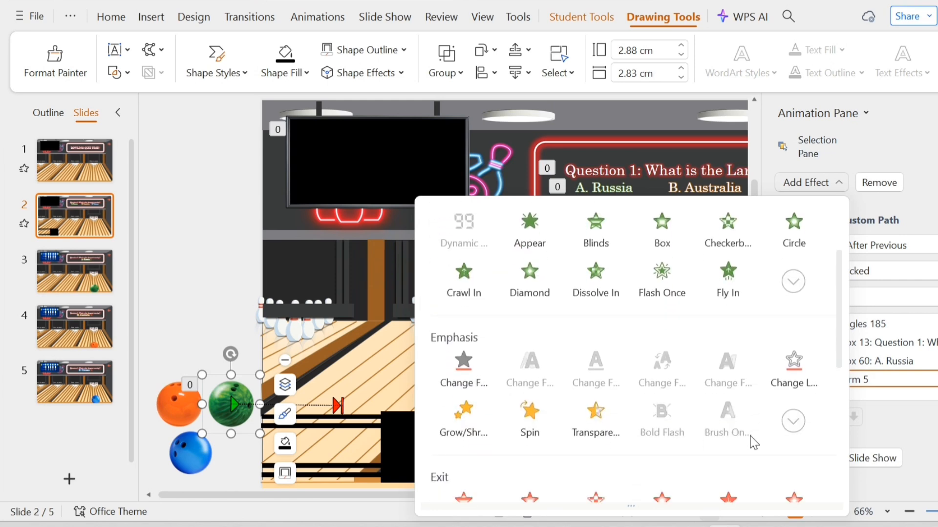
{"action": "left_click", "coordinate": [529, 422]}
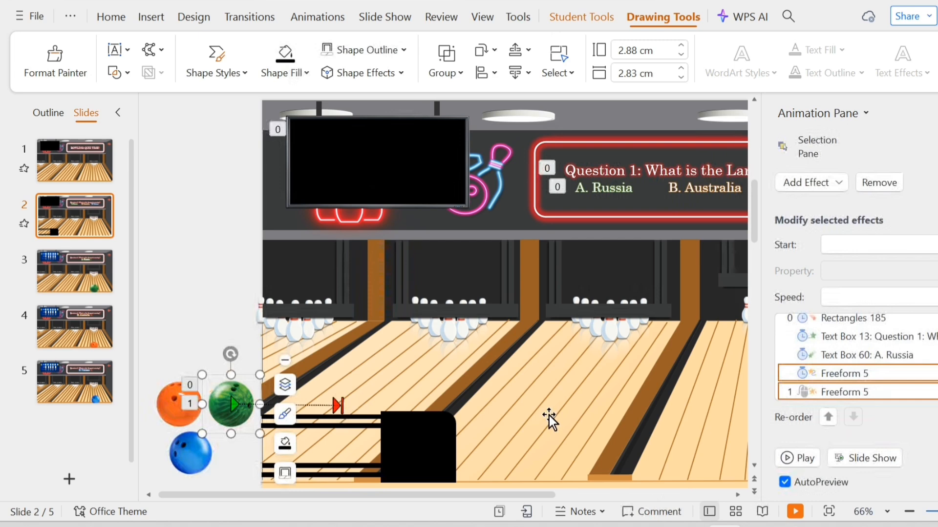
Set the green ball's Spin effect to start with the previous animation and last 01.50.
{"action": "left_click", "coordinate": [831, 393]}
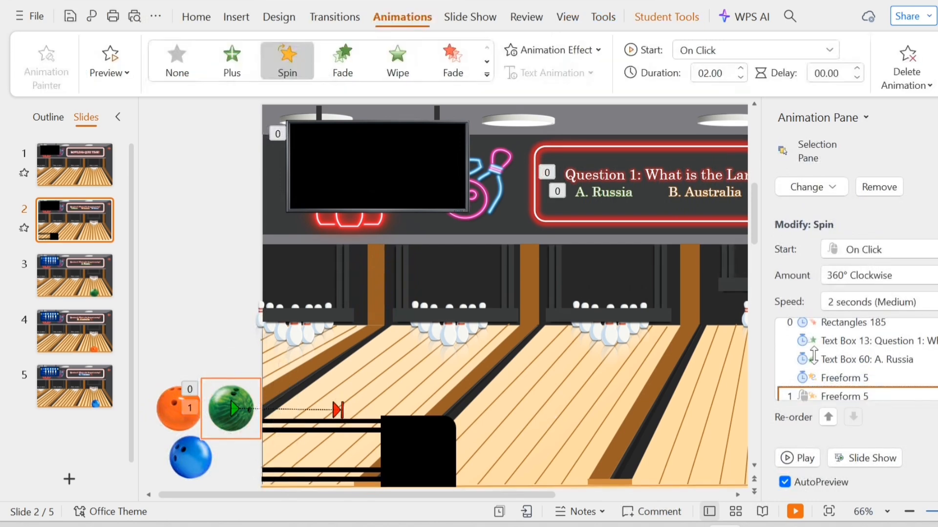
{"action": "left_click", "coordinate": [733, 51]}
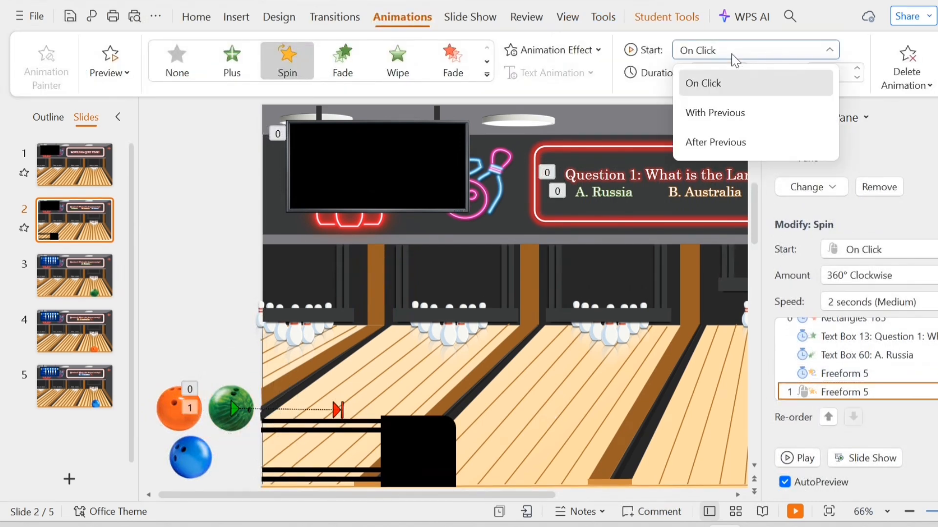
{"action": "left_click", "coordinate": [733, 113]}
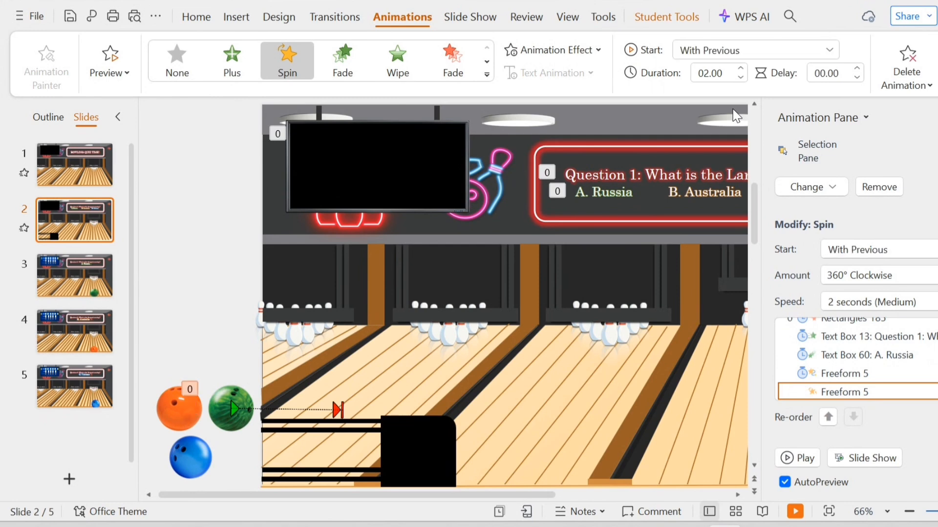
{"action": "left_click", "coordinate": [740, 77]}
{"action": "left_click", "coordinate": [740, 77]}
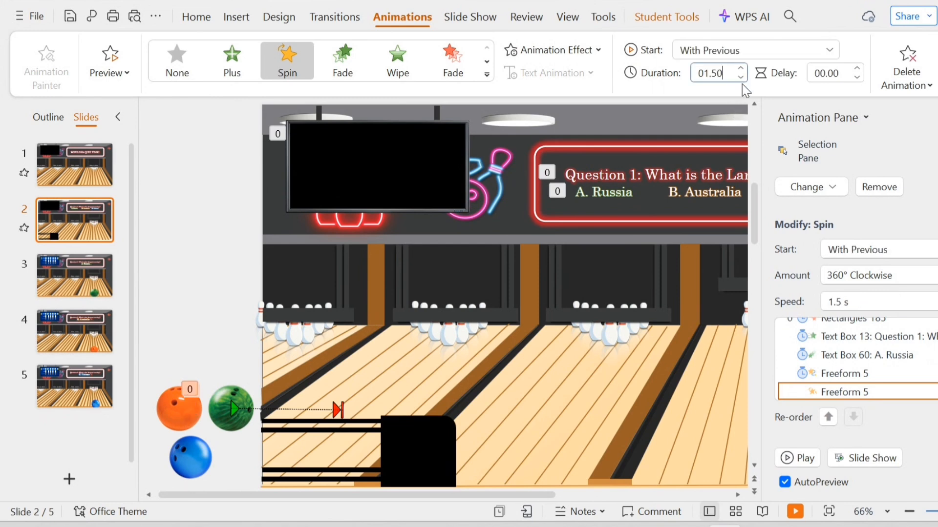
Preview slide 2 as a slide show to check the animations.
{"action": "left_click", "coordinate": [795, 512]}
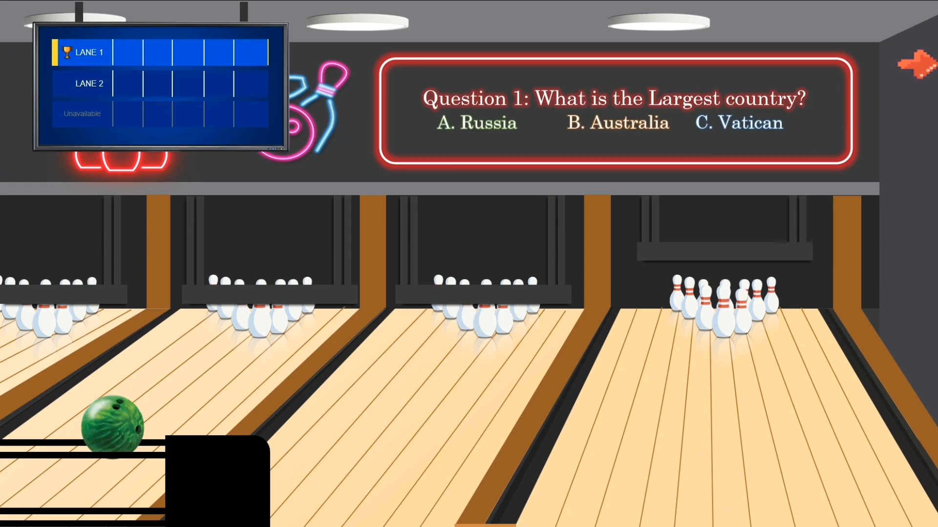
{"action": "key", "text": "Escape"}
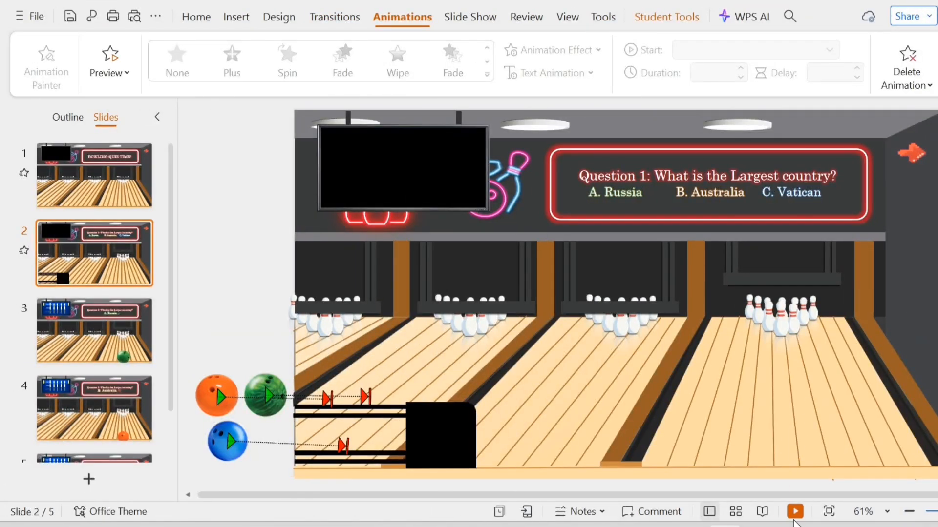
{"action": "left_click", "coordinate": [795, 514]}
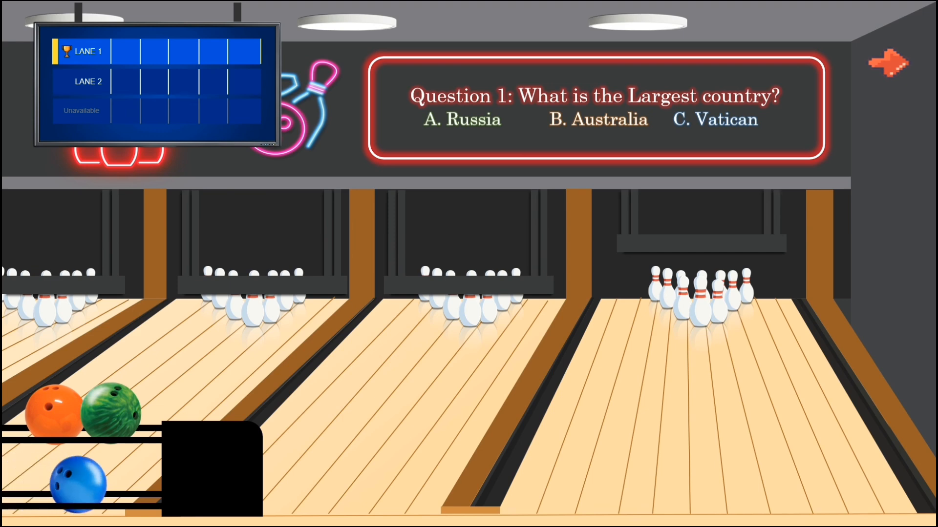
{"action": "key", "text": "Escape"}
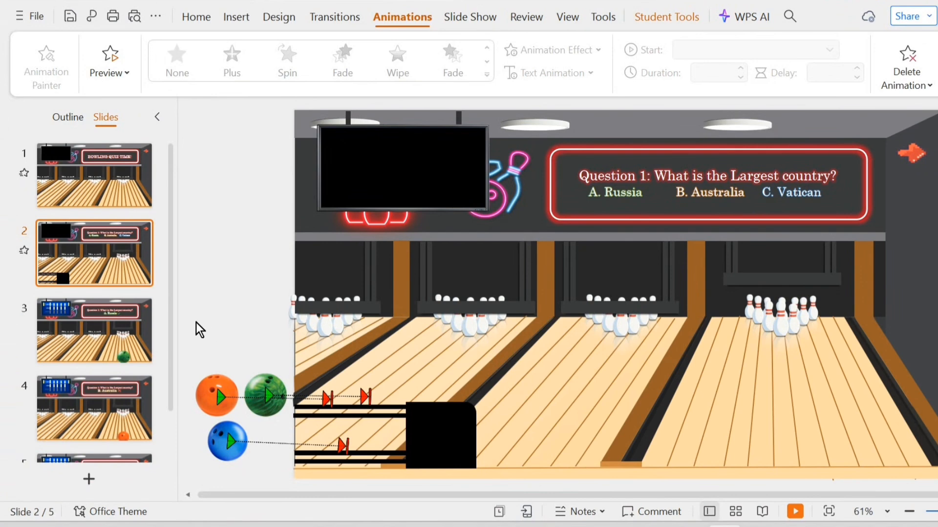
Link the green bowling ball to Slide 3 within this document.
{"action": "left_click", "coordinate": [227, 378]}
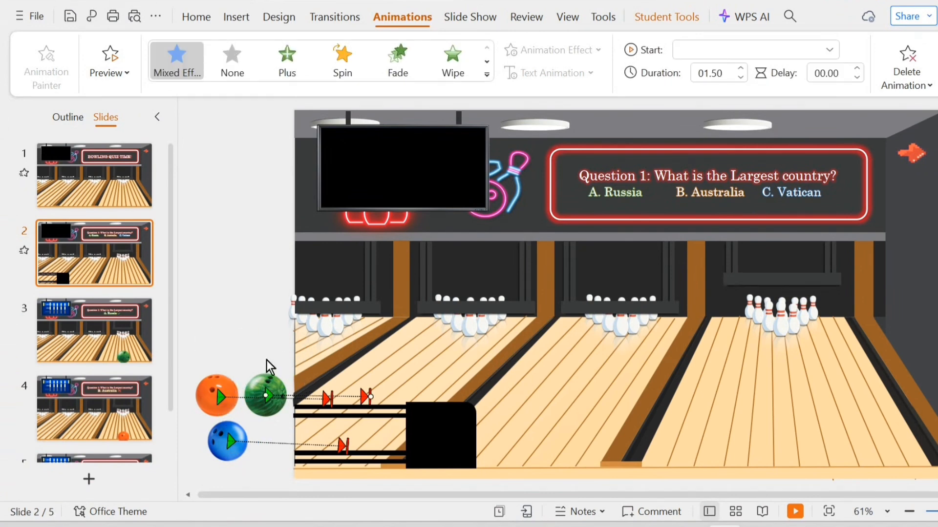
{"action": "left_click", "coordinate": [282, 380]}
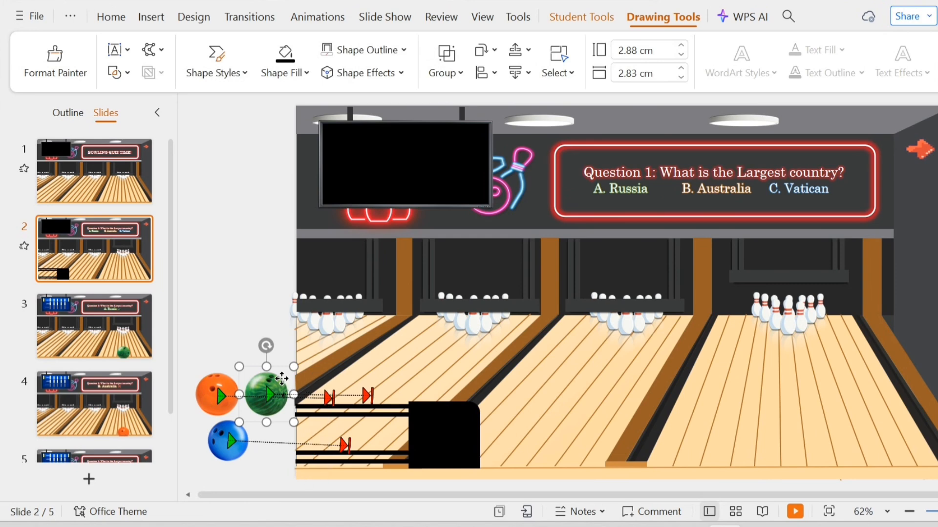
{"action": "right_click", "coordinate": [282, 379]}
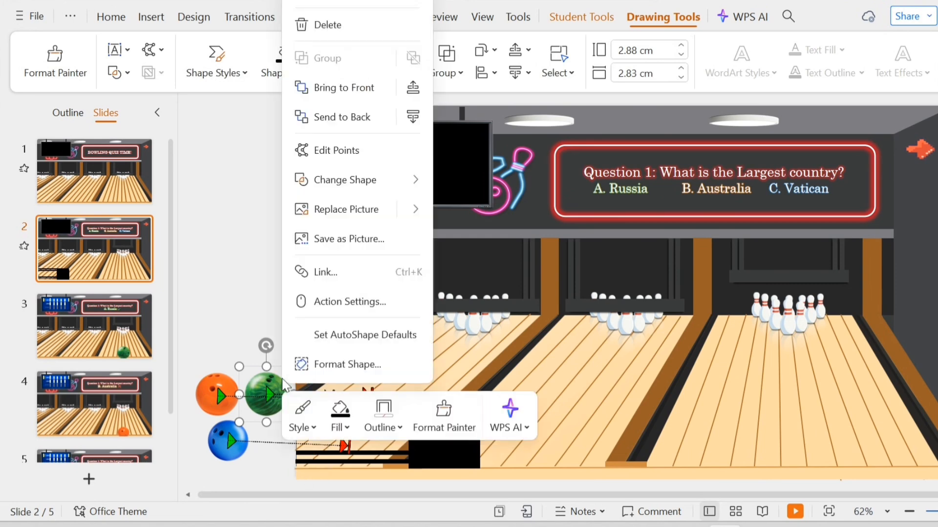
{"action": "left_click", "coordinate": [333, 282]}
{"action": "left_click", "coordinate": [226, 86]}
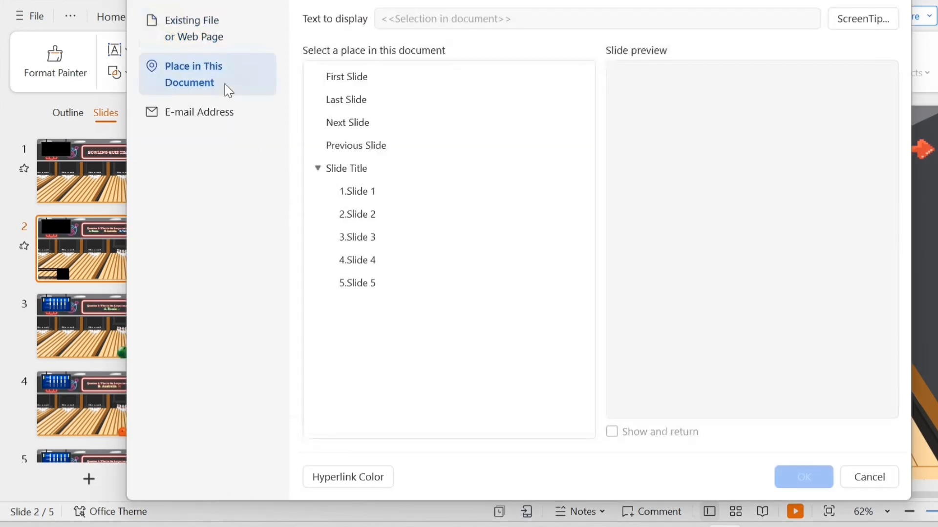
{"action": "left_click", "coordinate": [373, 247]}
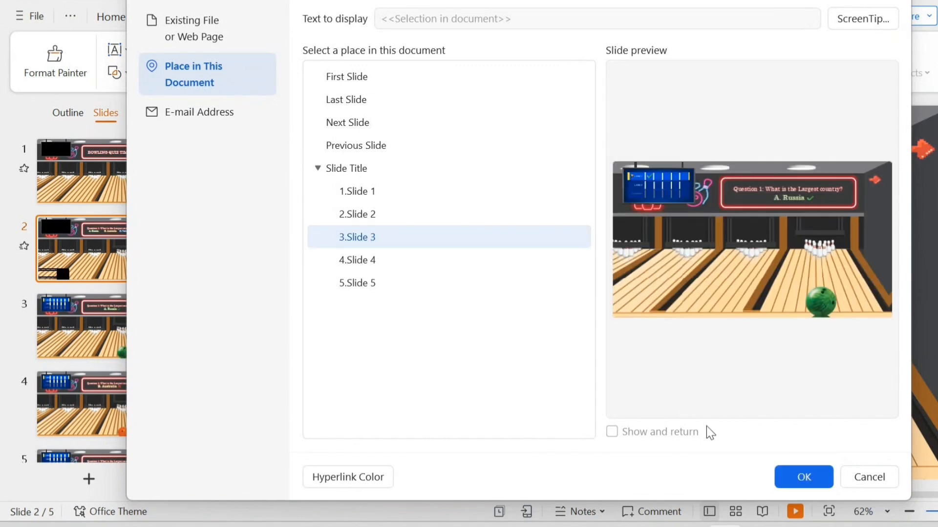
{"action": "left_click", "coordinate": [791, 478]}
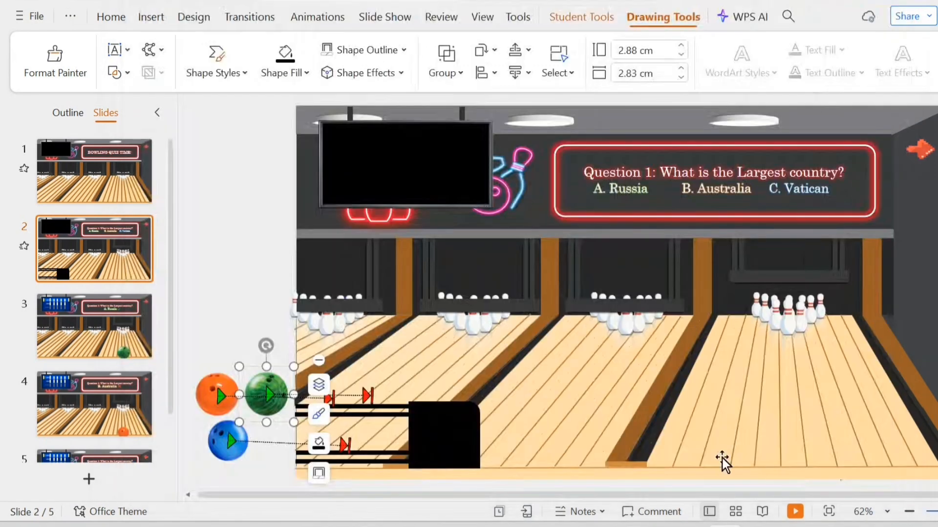
Link the orange bowling ball to Slide 4 within this document.
{"action": "left_click", "coordinate": [195, 380]}
{"action": "right_click", "coordinate": [196, 378]}
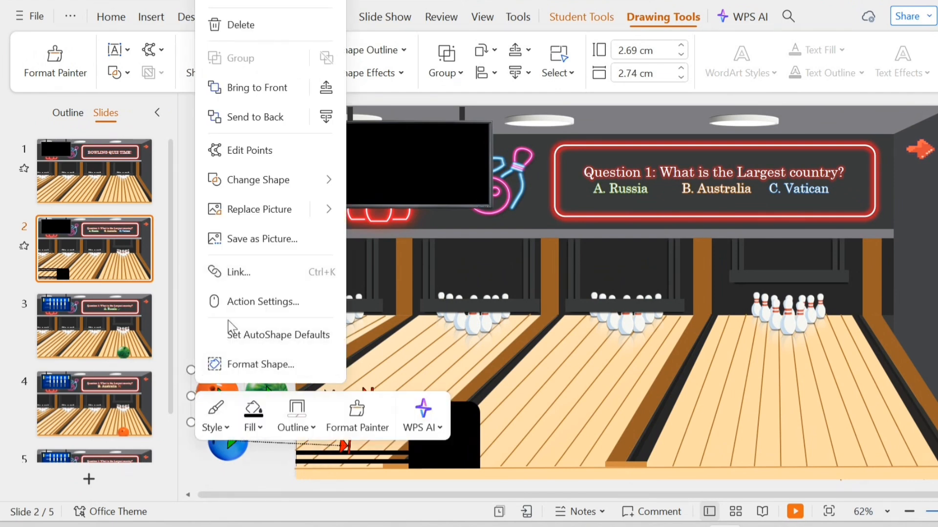
{"action": "left_click", "coordinate": [254, 271]}
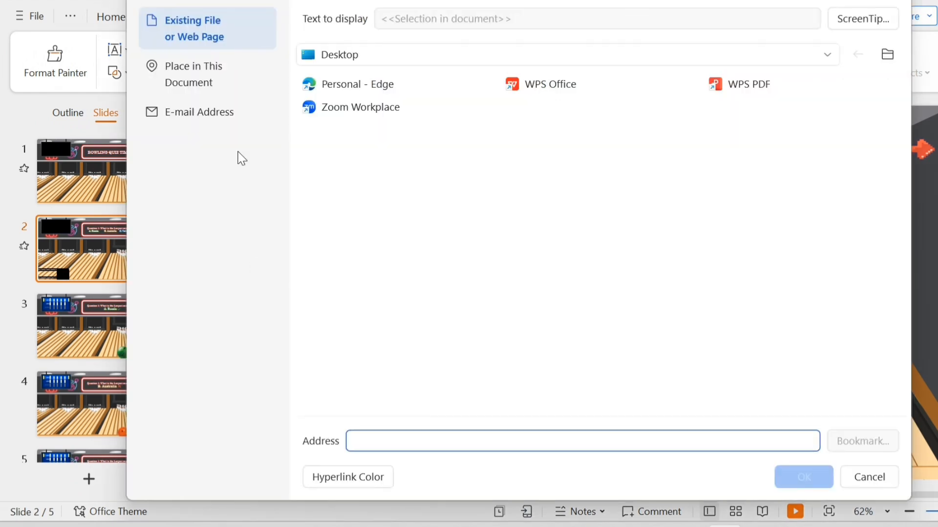
{"action": "left_click", "coordinate": [217, 75]}
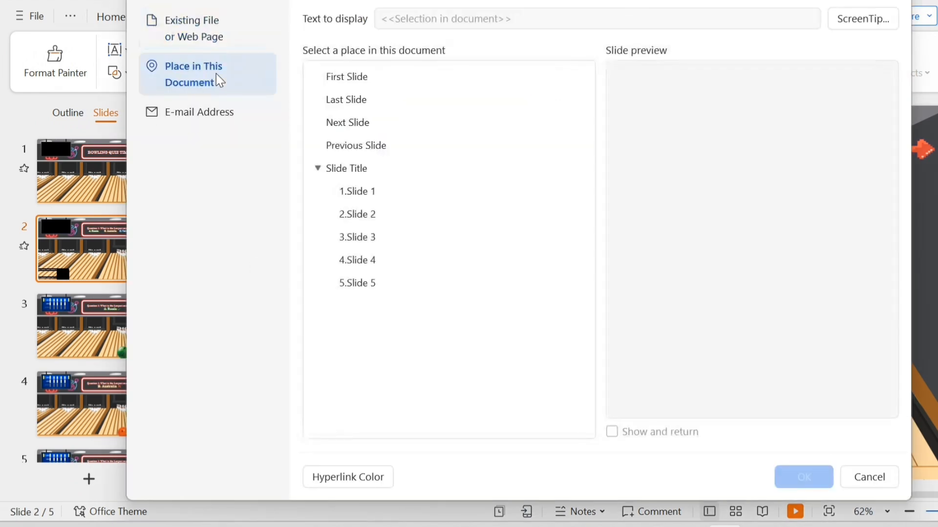
{"action": "left_click", "coordinate": [382, 263]}
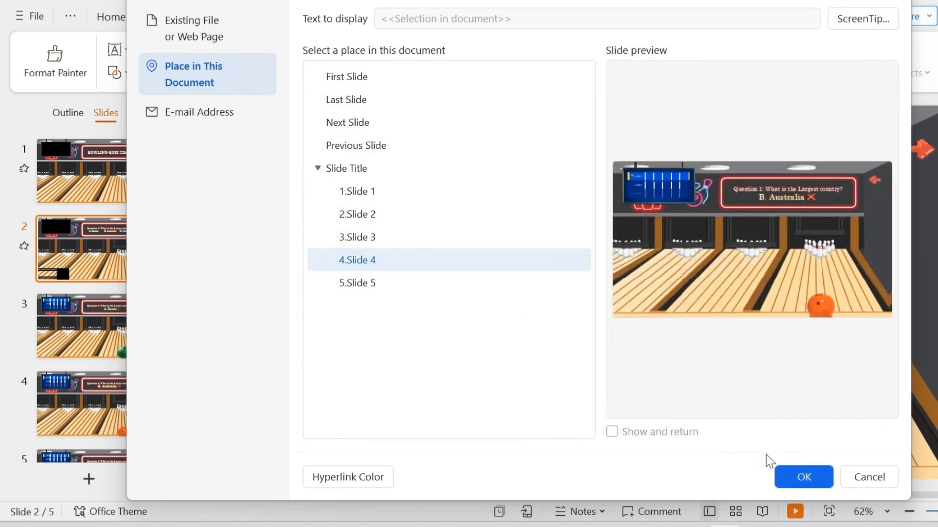
{"action": "left_click", "coordinate": [792, 476]}
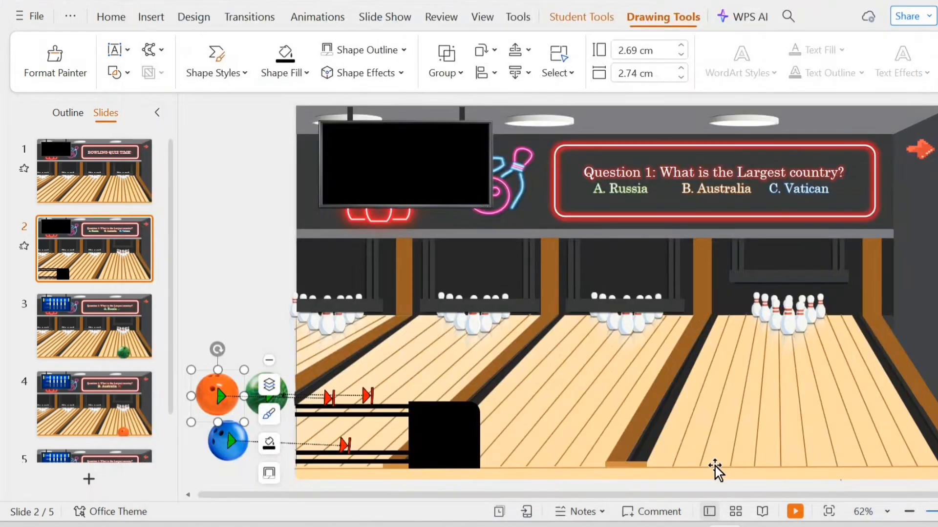
Link the blue bowling ball to Slide 5 within this document.
{"action": "left_click", "coordinate": [236, 459]}
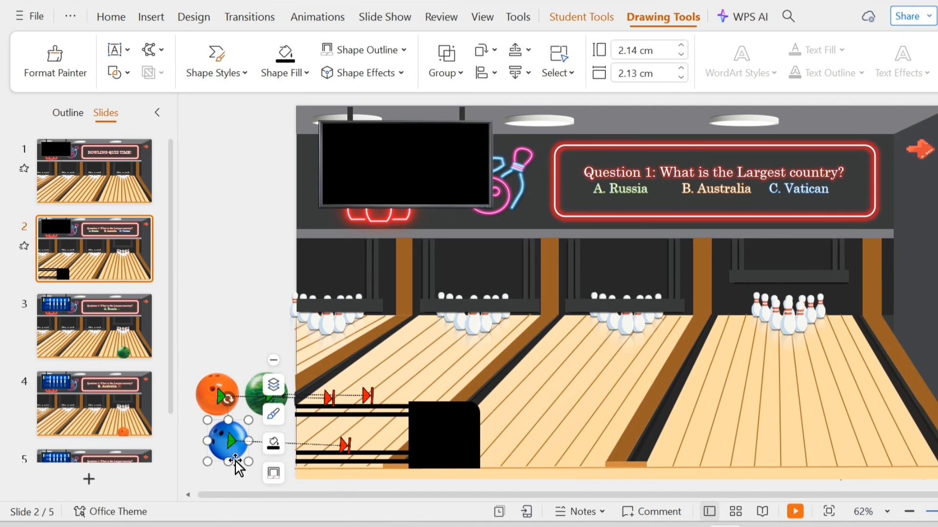
{"action": "right_click", "coordinate": [237, 462]}
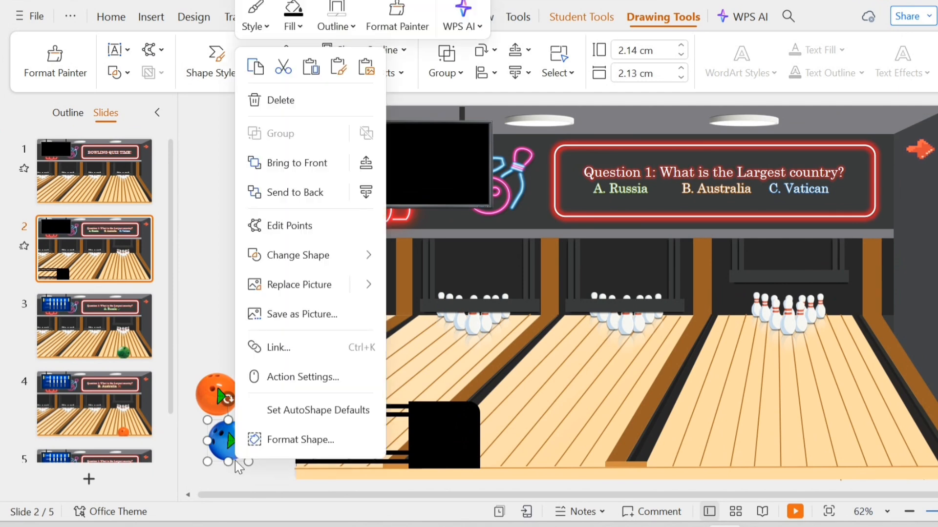
{"action": "left_click", "coordinate": [288, 348]}
{"action": "left_click", "coordinate": [222, 86]}
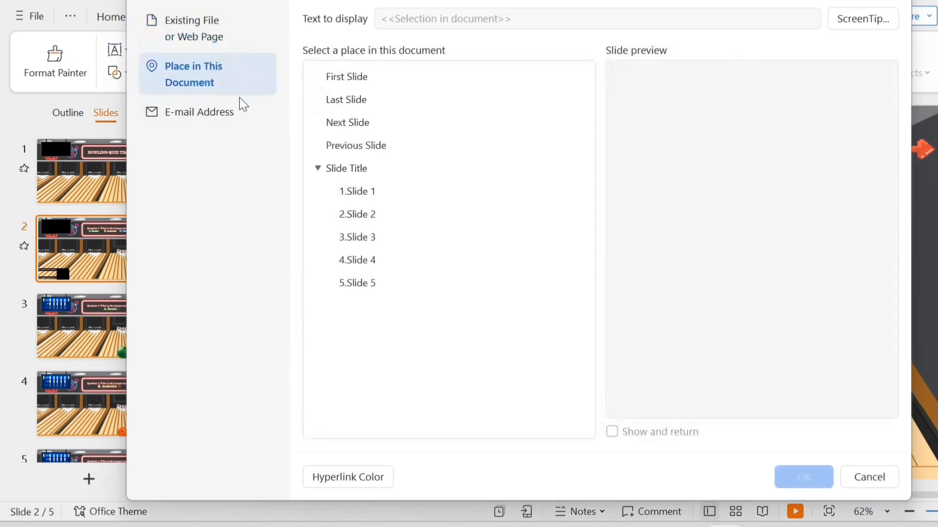
{"action": "left_click", "coordinate": [401, 286]}
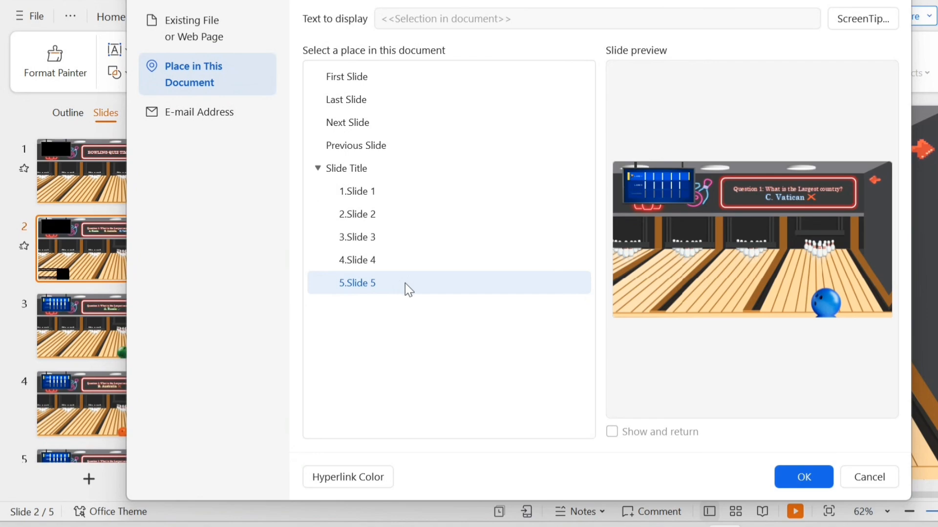
{"action": "left_click", "coordinate": [805, 477]}
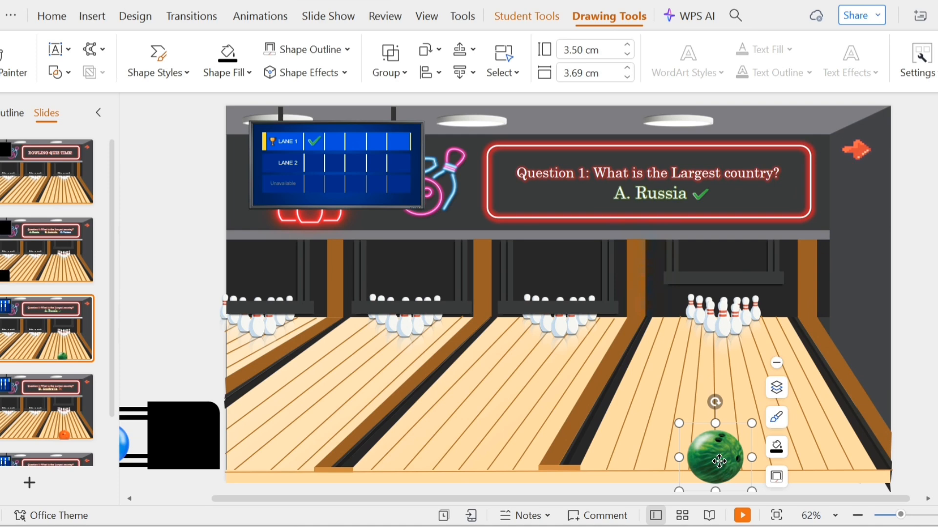
On Slide 3, draw a freeform custom motion path for the green bowling ball curving up the lane toward the pins.
{"action": "left_click_drag", "start_coordinate": [719, 461], "coordinate": [732, 461]}
{"action": "left_click_drag", "start_coordinate": [731, 427], "coordinate": [731, 424]}
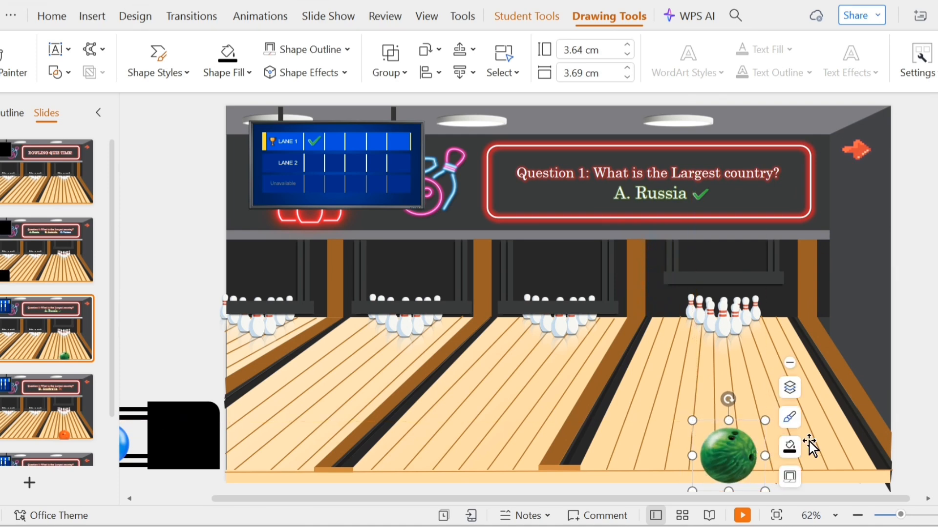
{"action": "left_click", "coordinate": [274, 16]}
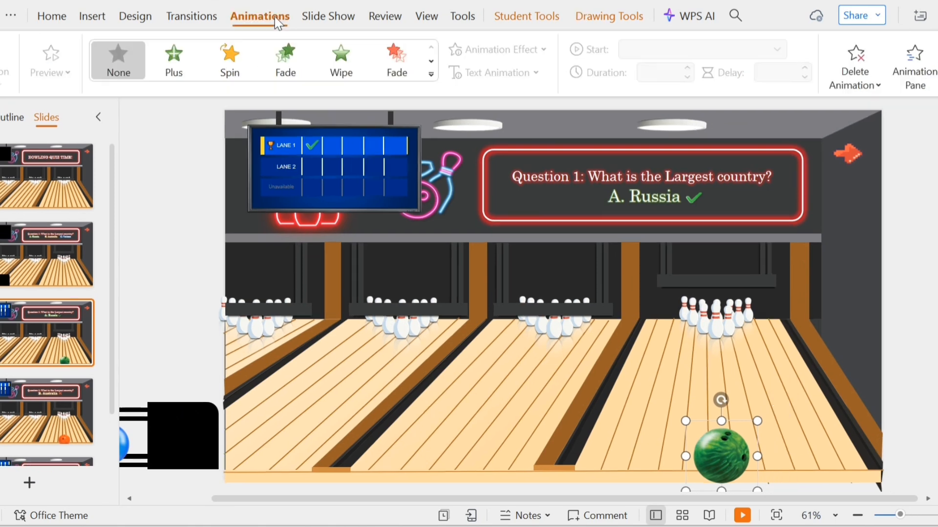
{"action": "left_click", "coordinate": [432, 74]}
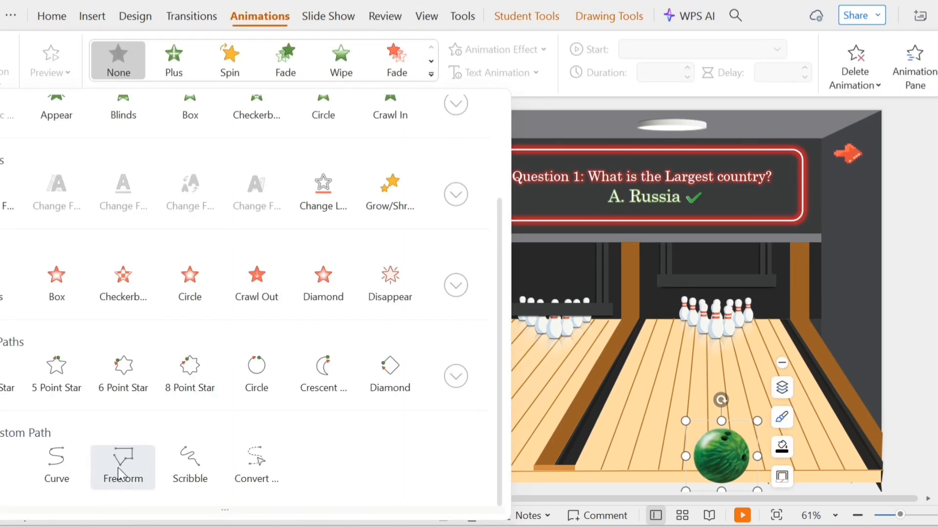
{"action": "left_click", "coordinate": [122, 470]}
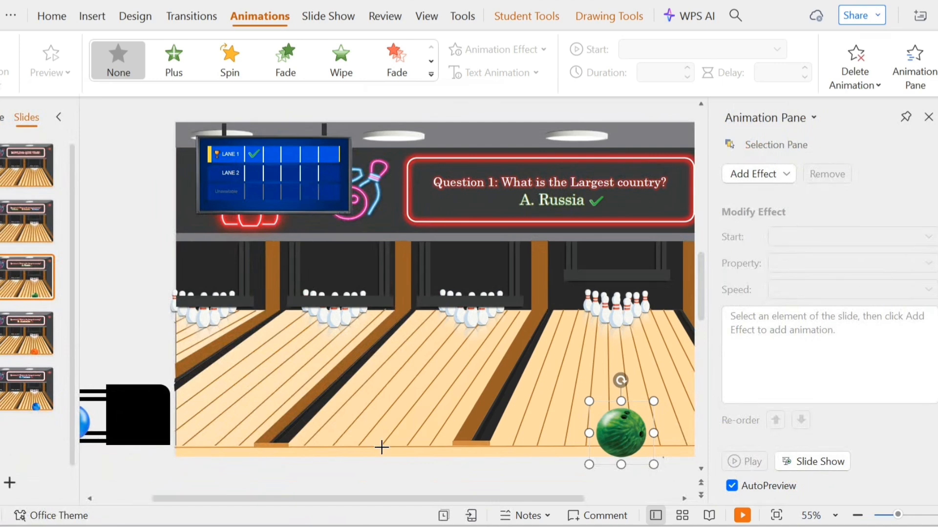
{"action": "left_click", "coordinate": [928, 117]}
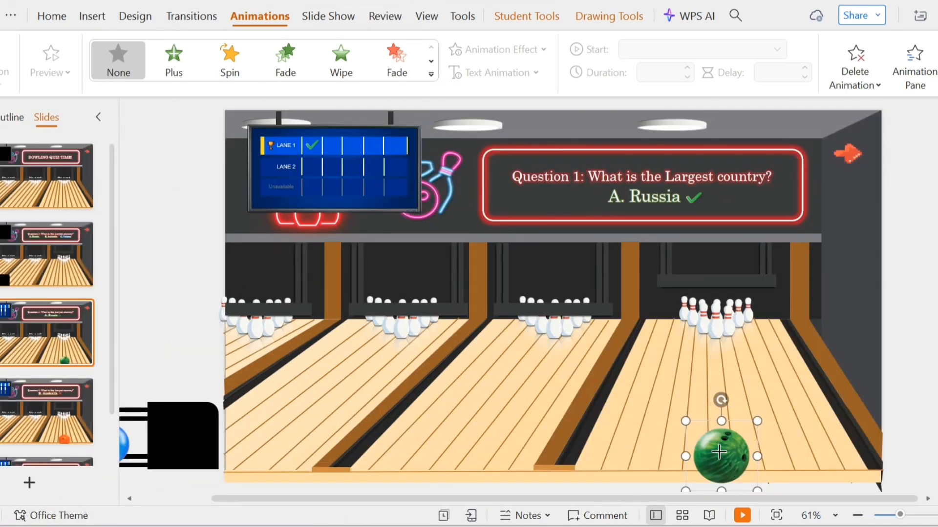
{"action": "mouse_move", "coordinate": [720, 452]}
{"action": "left_mouse_down"}
{"action": "mouse_move", "coordinate": [720, 335]}
{"action": "mouse_move", "coordinate": [716, 344]}
{"action": "left_mouse_up"}
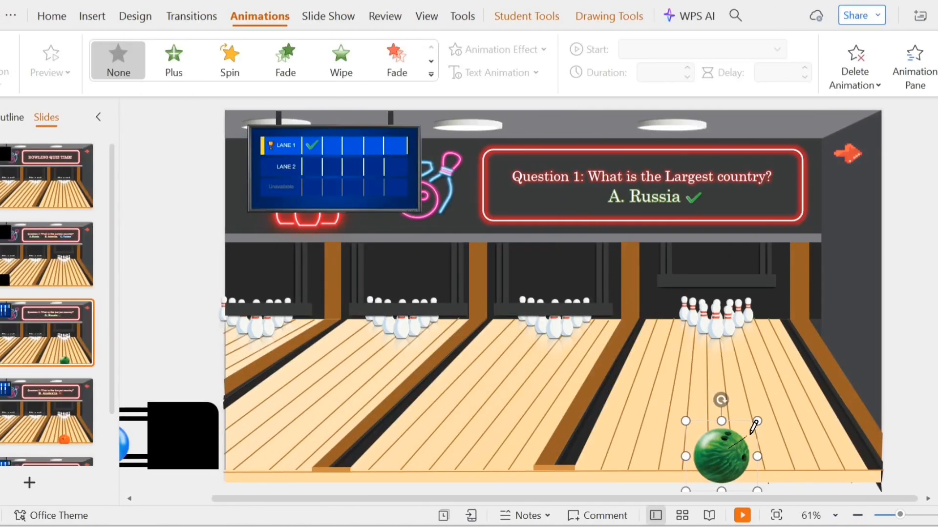
{"action": "mouse_move", "coordinate": [754, 425]}
{"action": "left_mouse_down"}
{"action": "mouse_move", "coordinate": [817, 387]}
{"action": "mouse_move", "coordinate": [633, 358]}
{"action": "mouse_move", "coordinate": [702, 333]}
{"action": "left_mouse_up"}
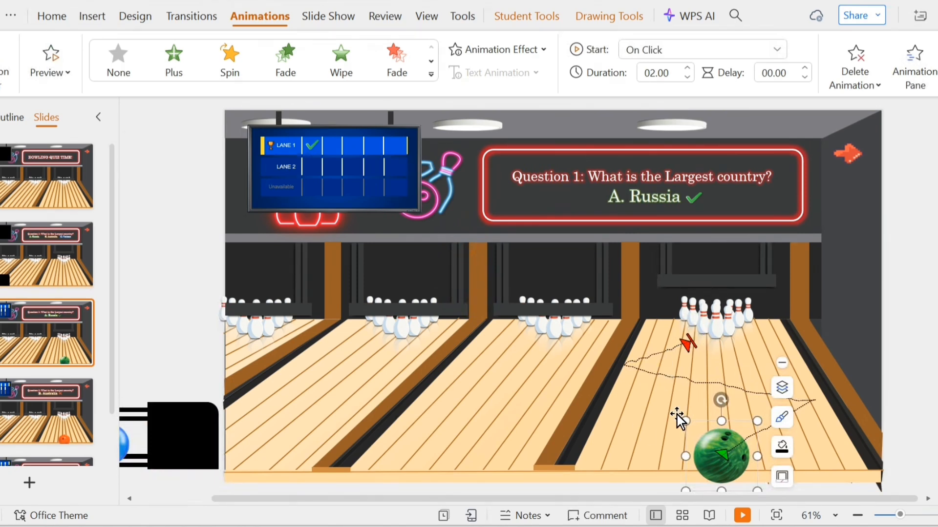
Set the green ball's motion path animation duration to 1.25 seconds.
{"action": "left_click", "coordinate": [901, 83]}
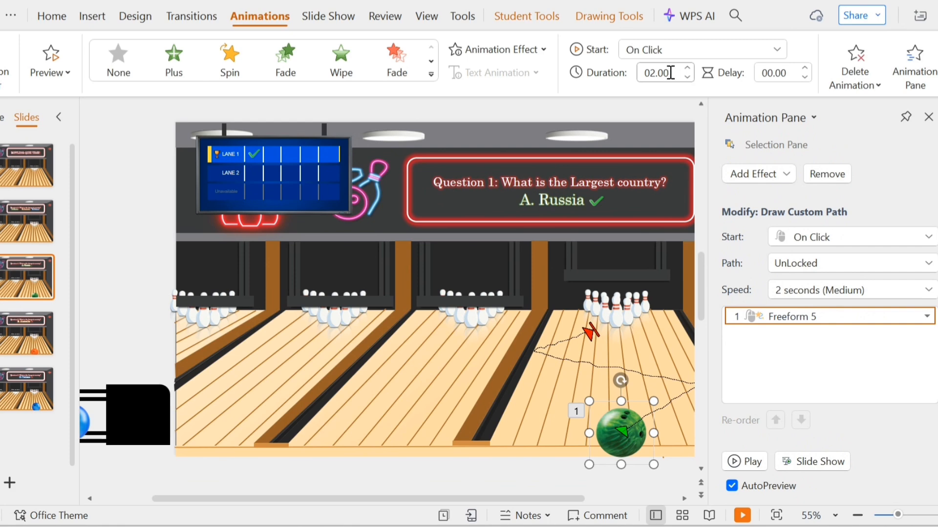
{"action": "left_click", "coordinate": [686, 77]}
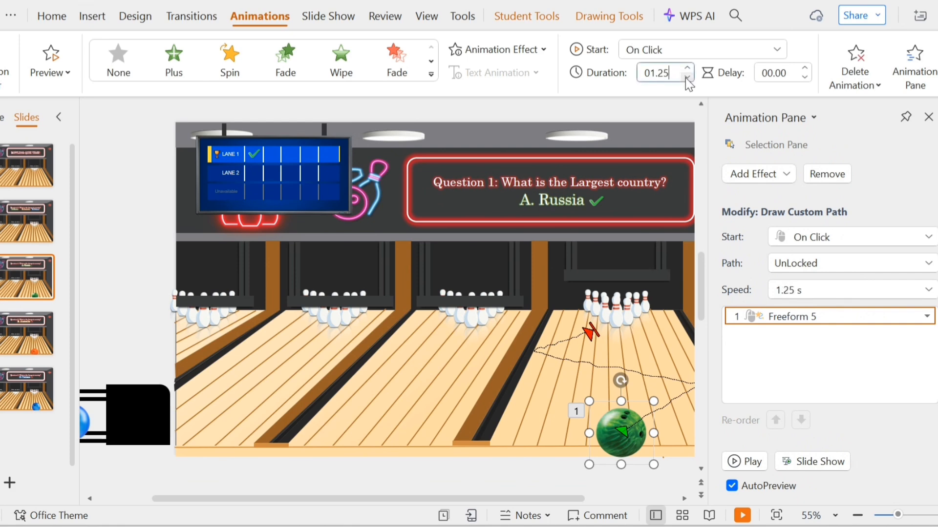
{"action": "left_click", "coordinate": [759, 183]}
{"action": "scroll", "coordinate": [663, 293], "scroll_direction": "up", "scroll_amount": 5}
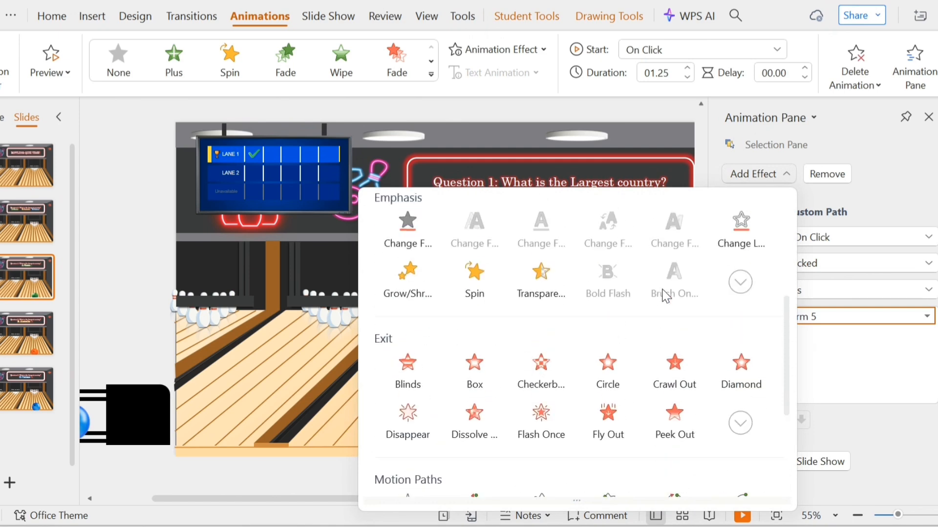
{"action": "left_click", "coordinate": [463, 324]}
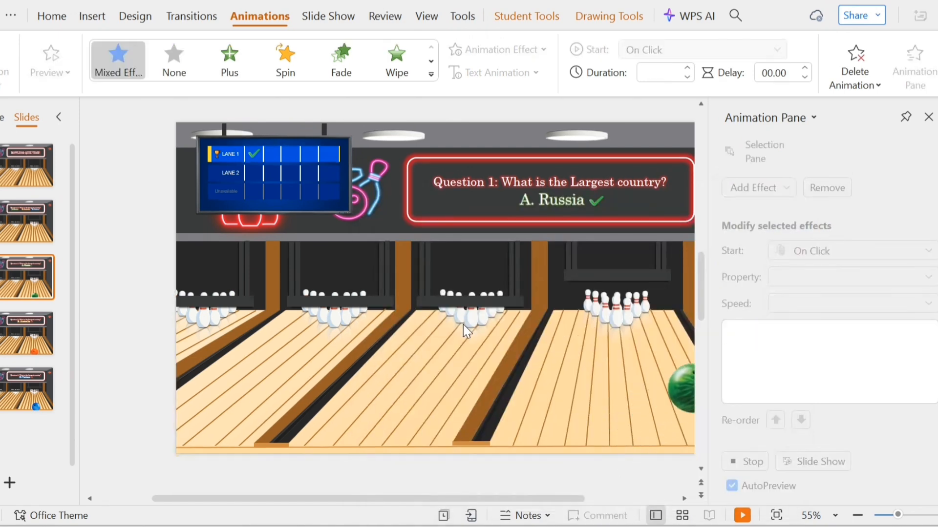
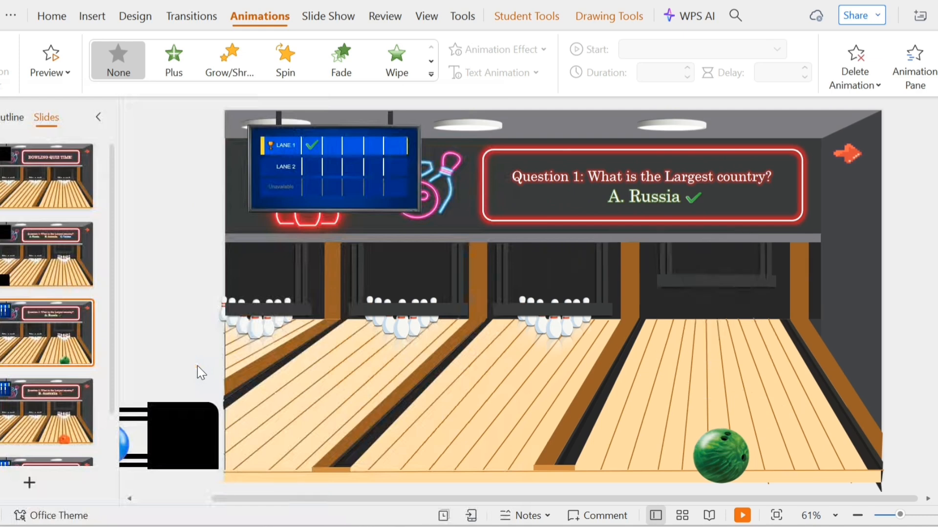
Select the pins on Slide 3 and set their Teeter animation to start With Previous.
{"action": "left_click", "coordinate": [737, 336]}
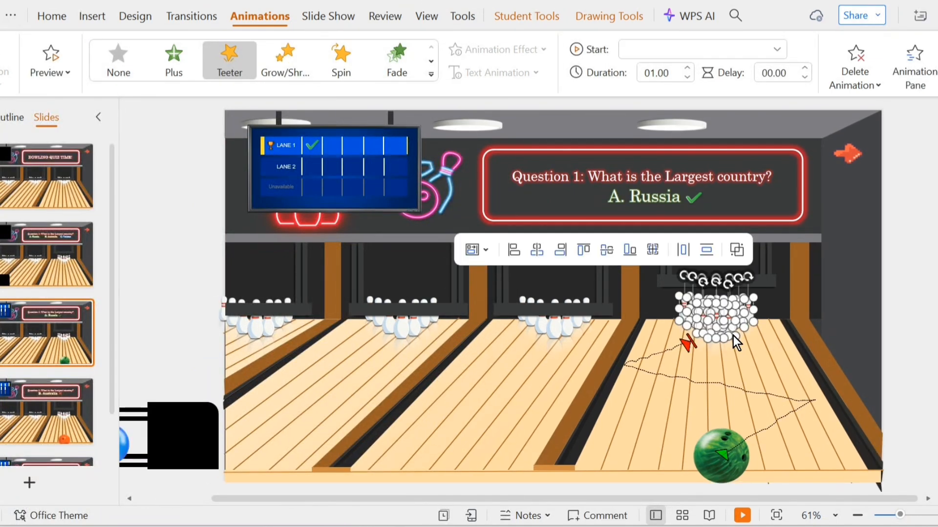
{"action": "left_click", "coordinate": [672, 51]}
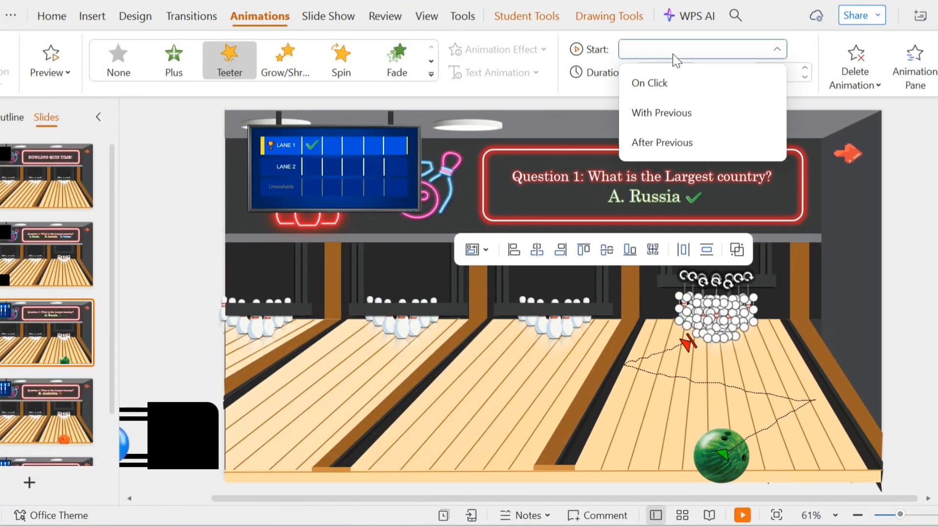
{"action": "left_click", "coordinate": [678, 107]}
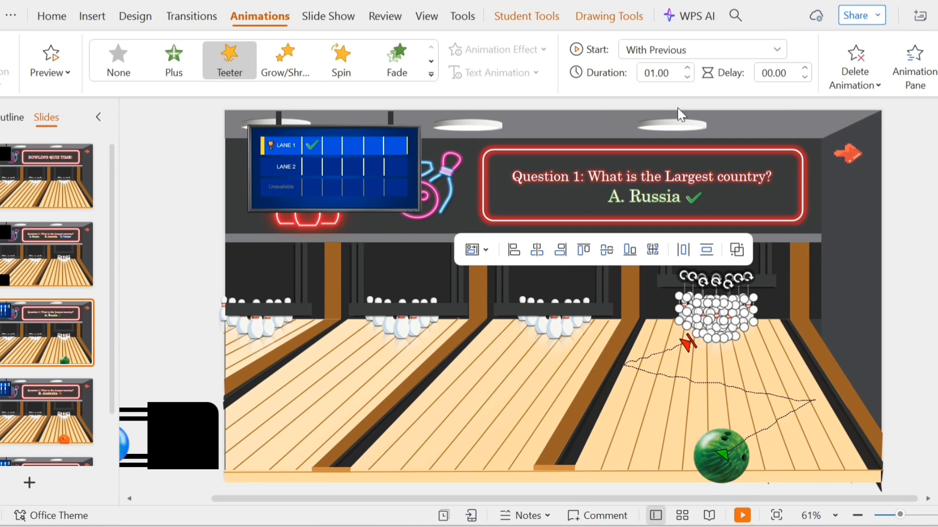
Set the pins' Teeter animation duration to 0.25 seconds.
{"action": "left_click", "coordinate": [915, 78]}
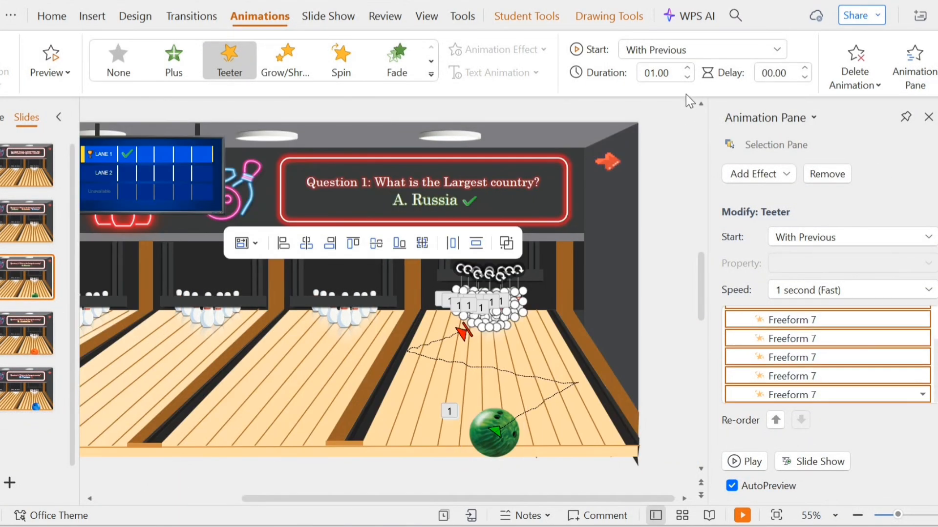
{"action": "left_click", "coordinate": [687, 77]}
{"action": "left_click", "coordinate": [688, 77]}
{"action": "left_click", "coordinate": [687, 76]}
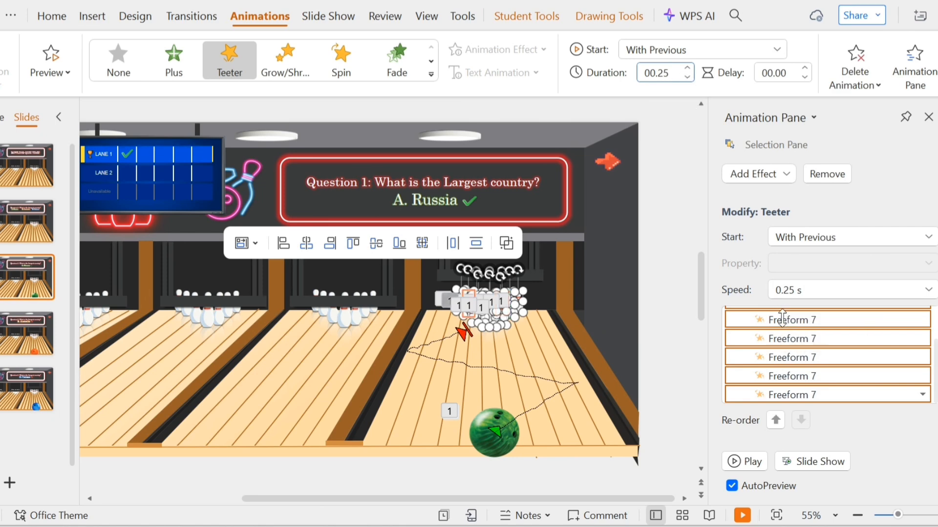
Set the first pin's Teeter animation to start After Previous in the Animation Pane.
{"action": "scroll", "coordinate": [796, 362], "scroll_direction": "up", "scroll_amount": 3}
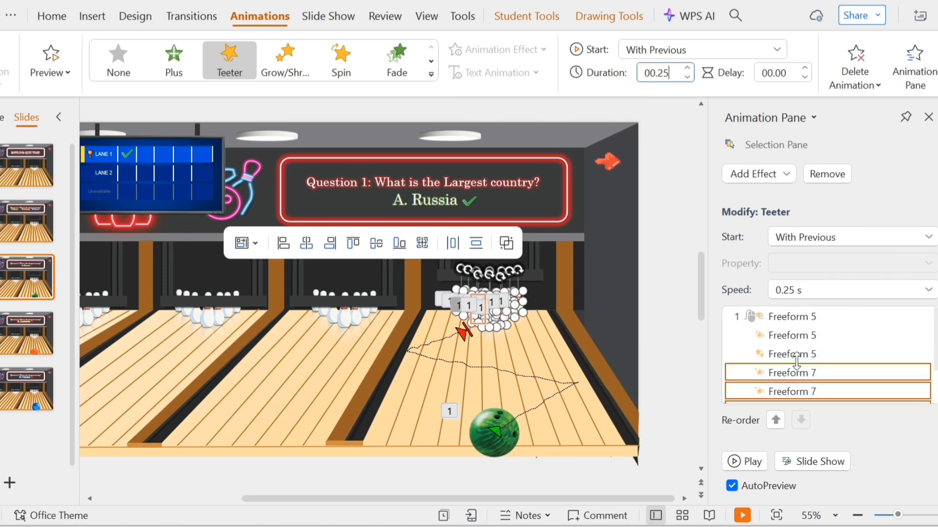
{"action": "left_click", "coordinate": [790, 369]}
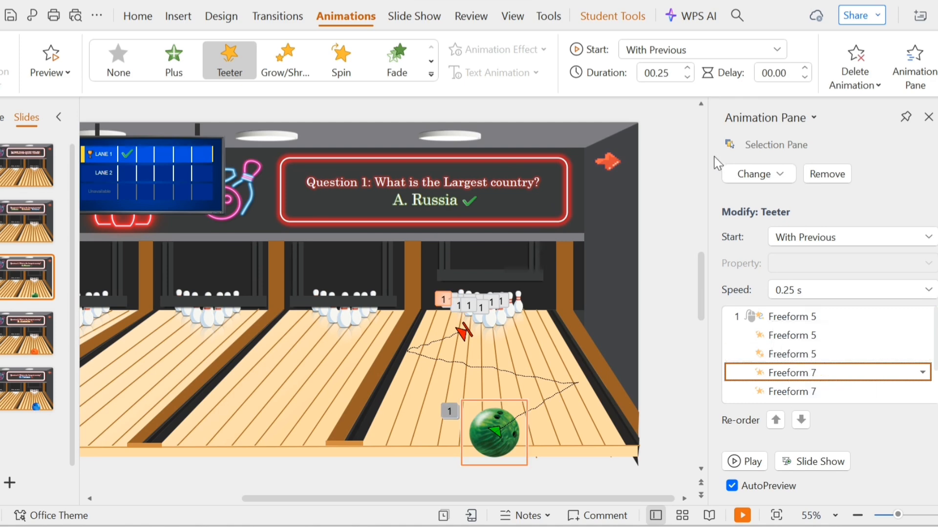
{"action": "left_click", "coordinate": [696, 58]}
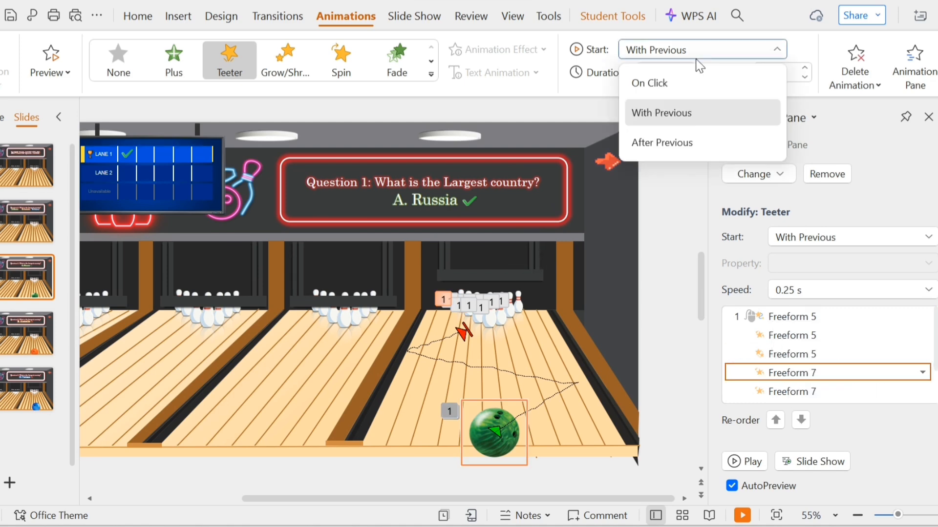
{"action": "left_click", "coordinate": [688, 111]}
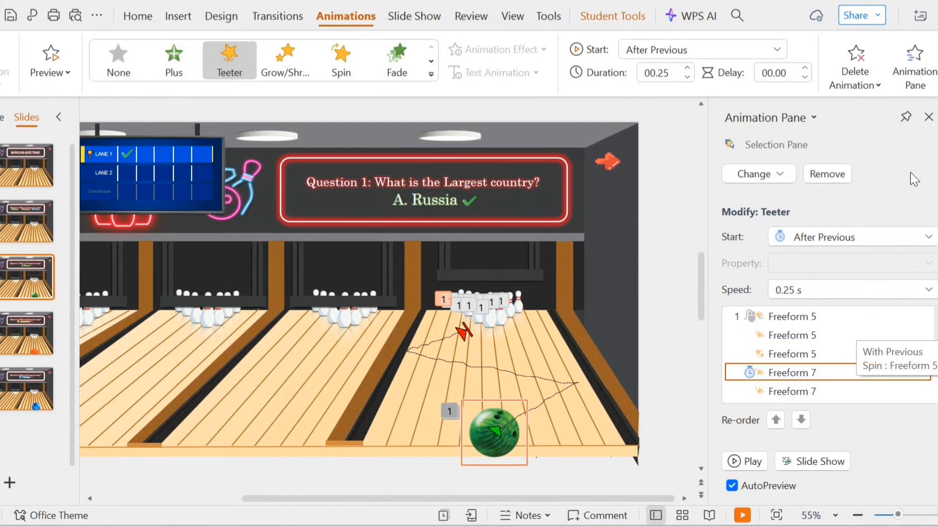
{"action": "left_click", "coordinate": [929, 117]}
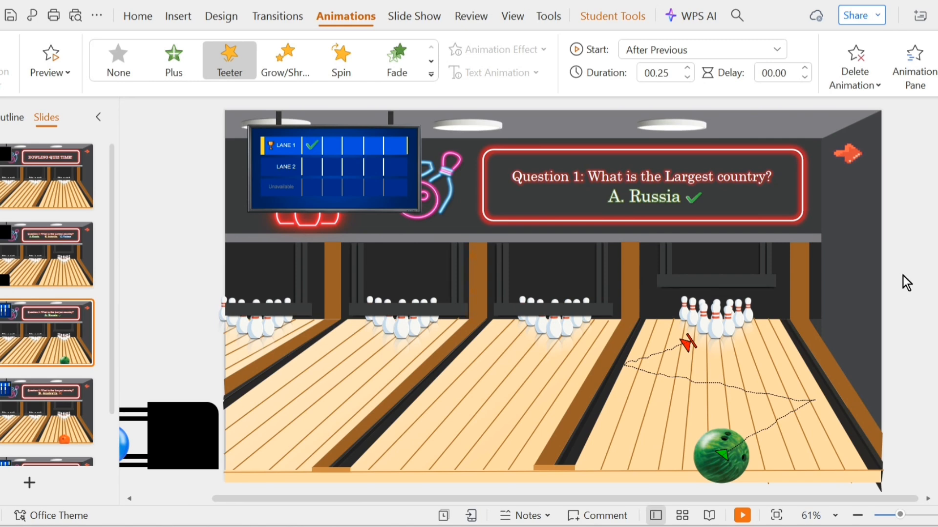
Select all the pins in the green ball's lane and add a Spin emphasis effect to them.
{"action": "left_click", "coordinate": [917, 282]}
{"action": "left_click_drag", "start_coordinate": [908, 274], "coordinate": [672, 352]}
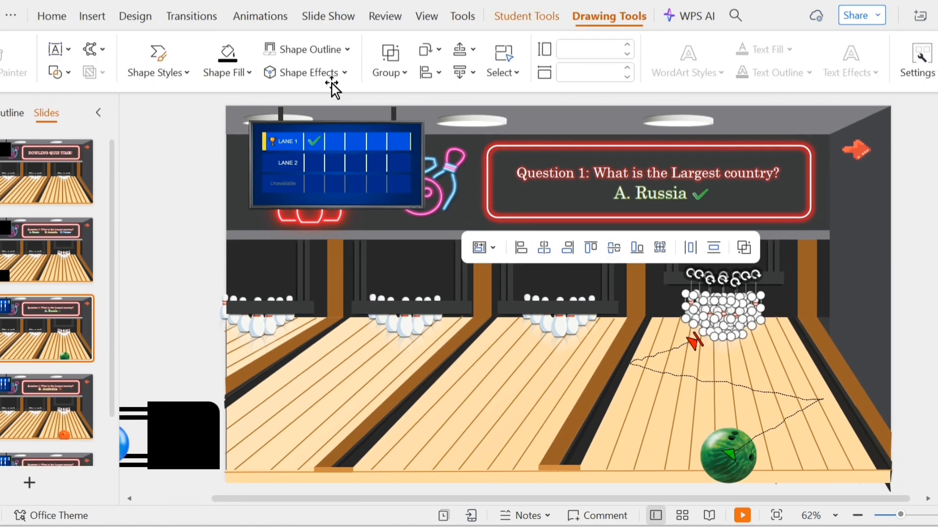
{"action": "left_click", "coordinate": [260, 16]}
{"action": "left_click", "coordinate": [914, 69]}
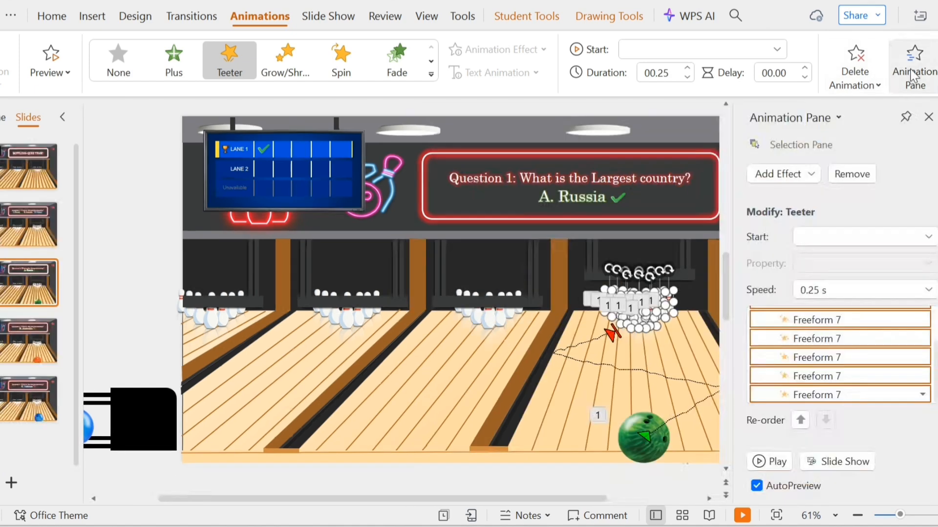
{"action": "left_click", "coordinate": [750, 181]}
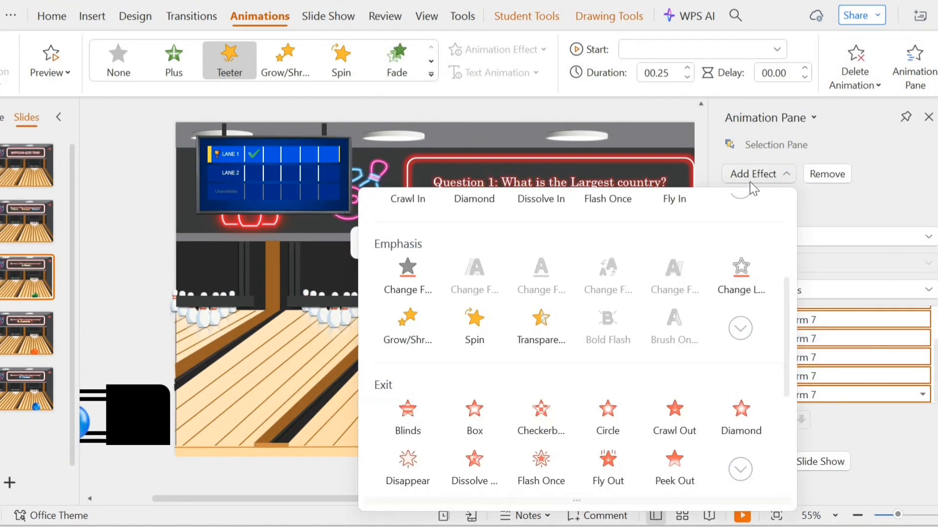
{"action": "left_click", "coordinate": [479, 330]}
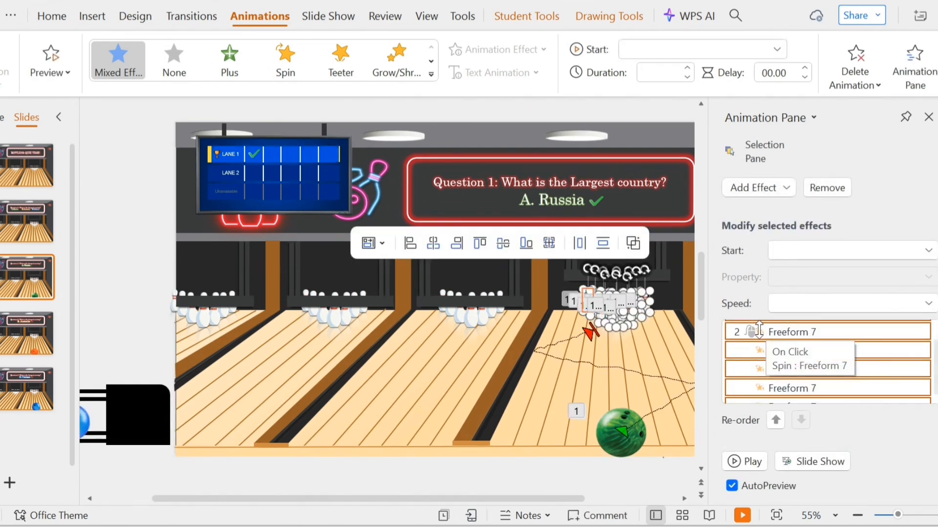
Set the pins' Spin amount to 90° Clockwise.
{"action": "left_click", "coordinate": [820, 398]}
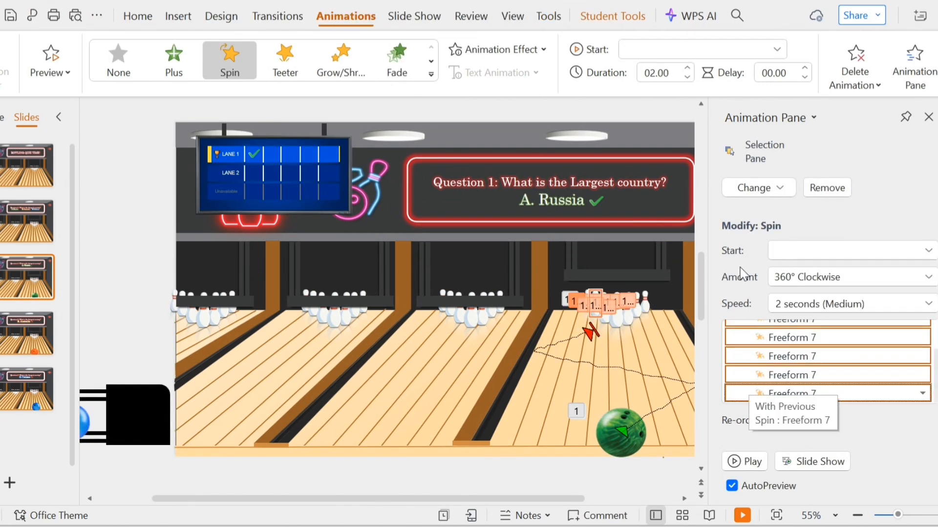
{"action": "left_click", "coordinate": [533, 48]}
{"action": "left_click", "coordinate": [494, 91]}
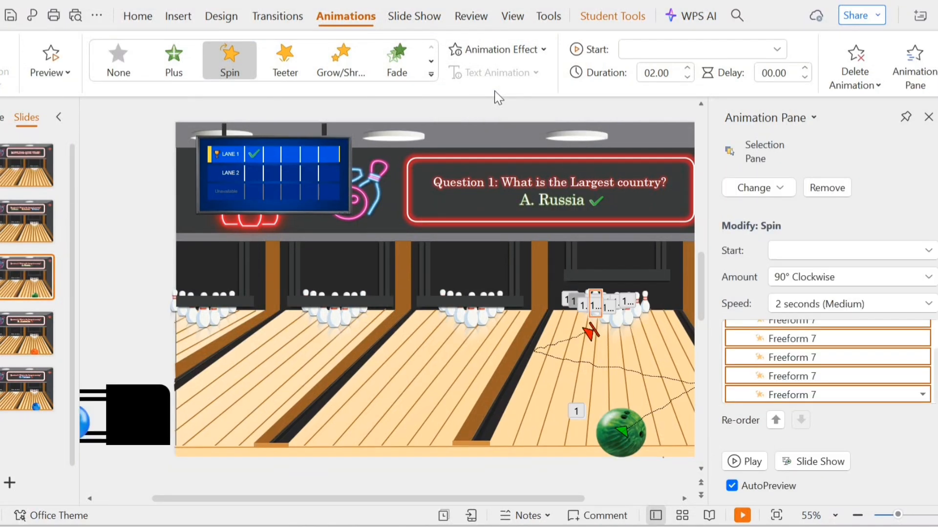
Set the pins' Spin duration to 0.25 seconds and start it With Previous.
{"action": "left_click", "coordinate": [686, 77]}
{"action": "left_click", "coordinate": [686, 78]}
{"action": "left_click", "coordinate": [686, 77]}
{"action": "left_click", "coordinate": [686, 77]}
{"action": "left_click", "coordinate": [687, 77]}
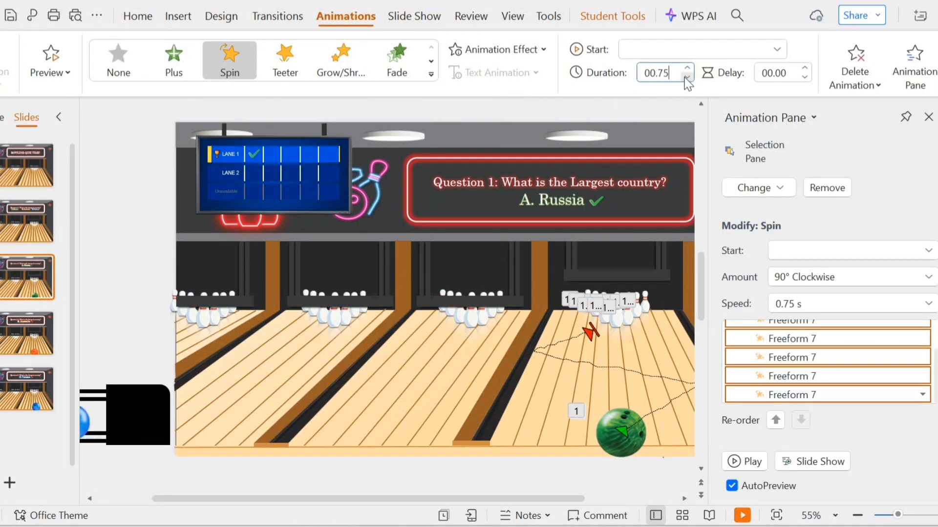
{"action": "left_click", "coordinate": [687, 78]}
{"action": "left_click", "coordinate": [686, 77]}
{"action": "left_click", "coordinate": [680, 51]}
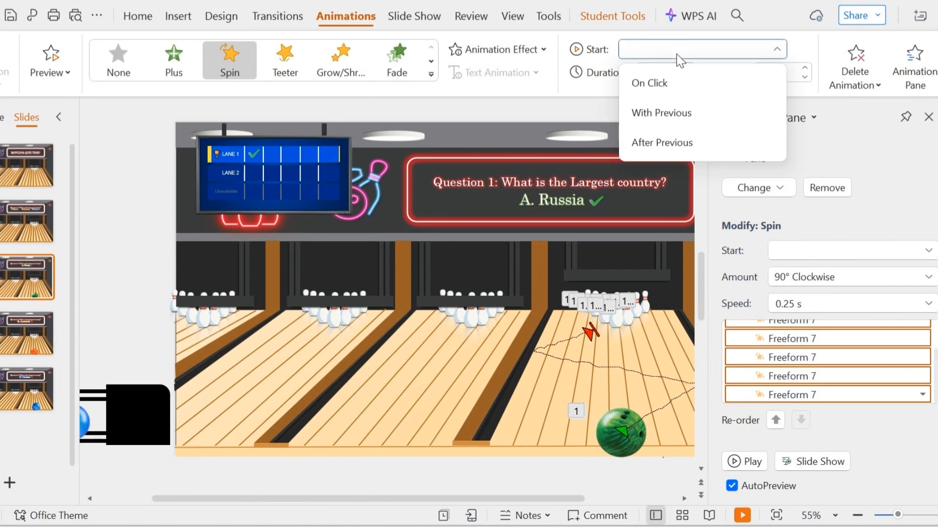
{"action": "left_click", "coordinate": [701, 117]}
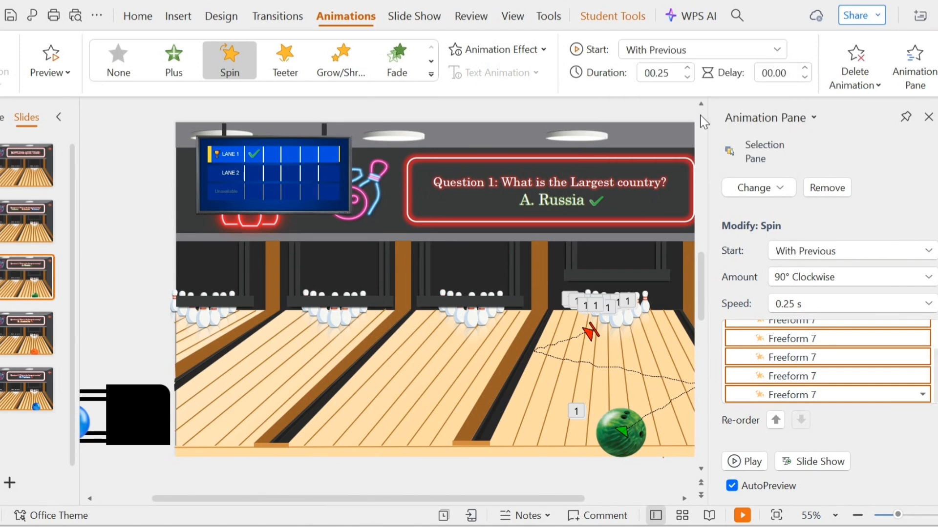
Set the first pin's Spin animation to start After Previous.
{"action": "left_click", "coordinate": [816, 352]}
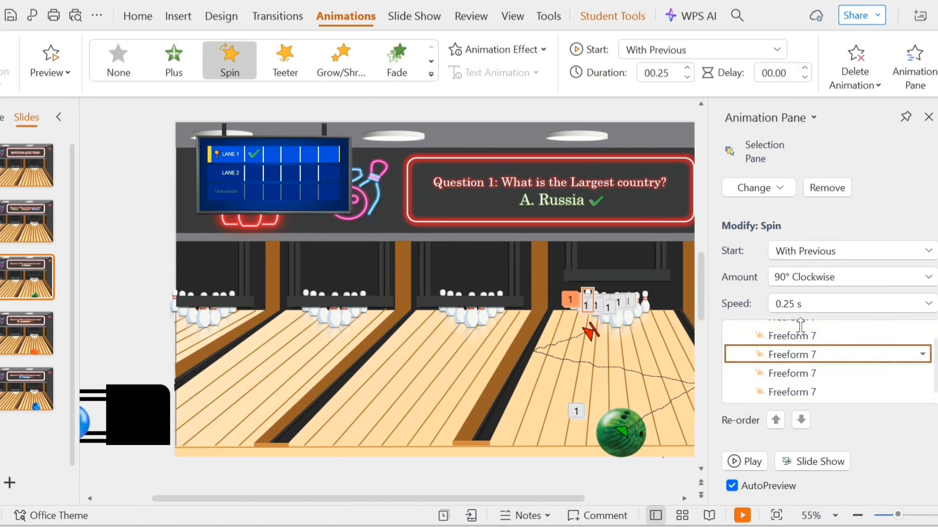
{"action": "left_click", "coordinate": [699, 51]}
{"action": "left_click", "coordinate": [690, 145]}
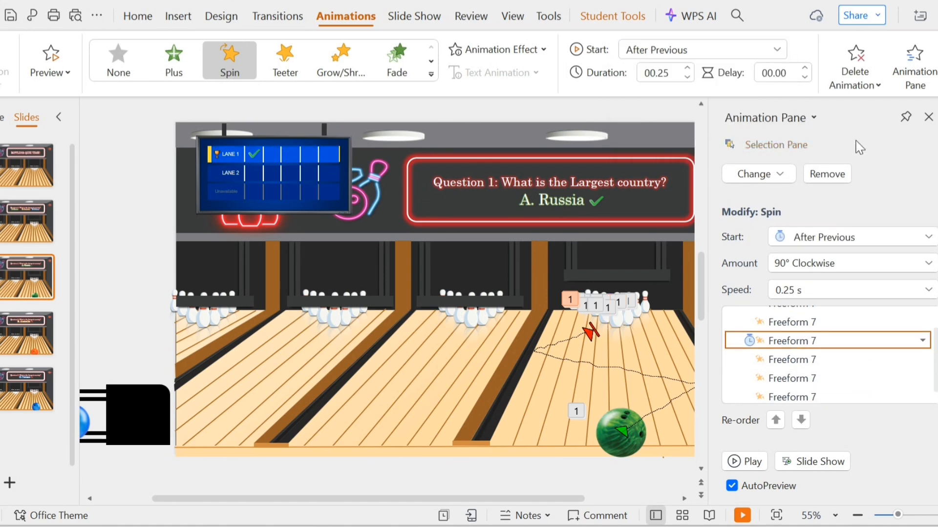
{"action": "left_click", "coordinate": [928, 117]}
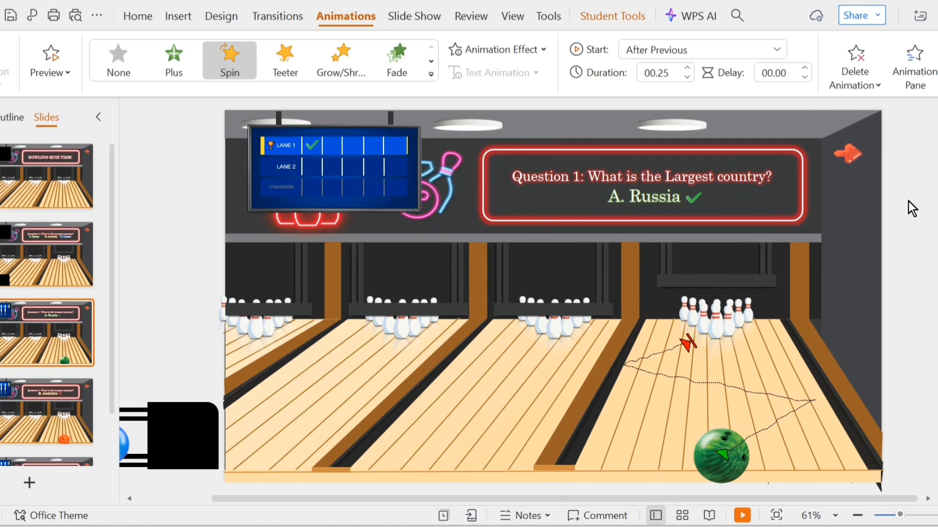
Apply a Fade animation to the check mark beside 'A. Russia' and set it to start After Previous.
{"action": "left_click", "coordinate": [702, 200]}
{"action": "left_click", "coordinate": [284, 18]}
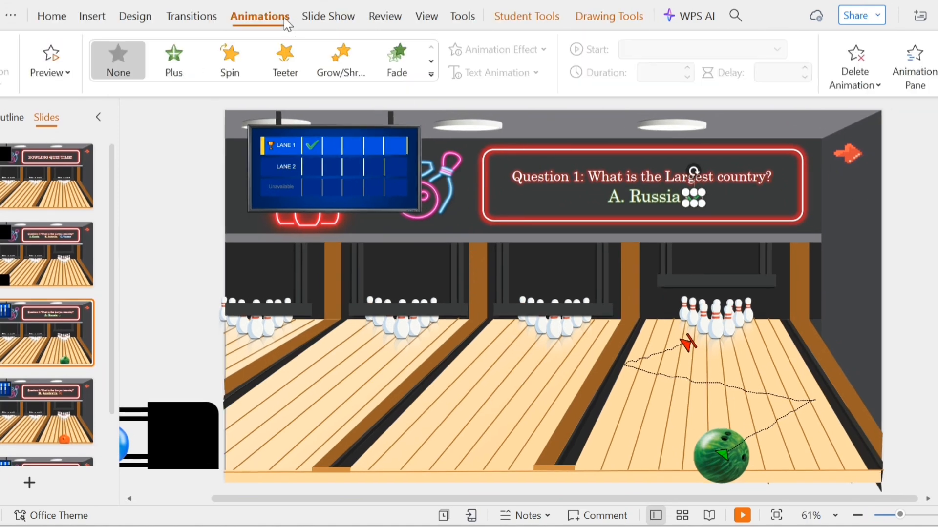
{"action": "left_click", "coordinate": [391, 66]}
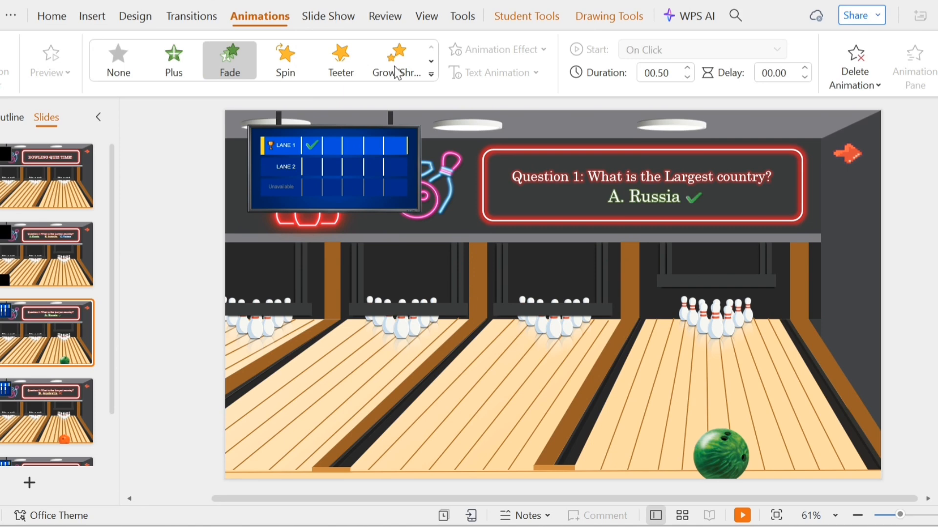
{"action": "left_click", "coordinate": [674, 55]}
{"action": "left_click", "coordinate": [674, 135]}
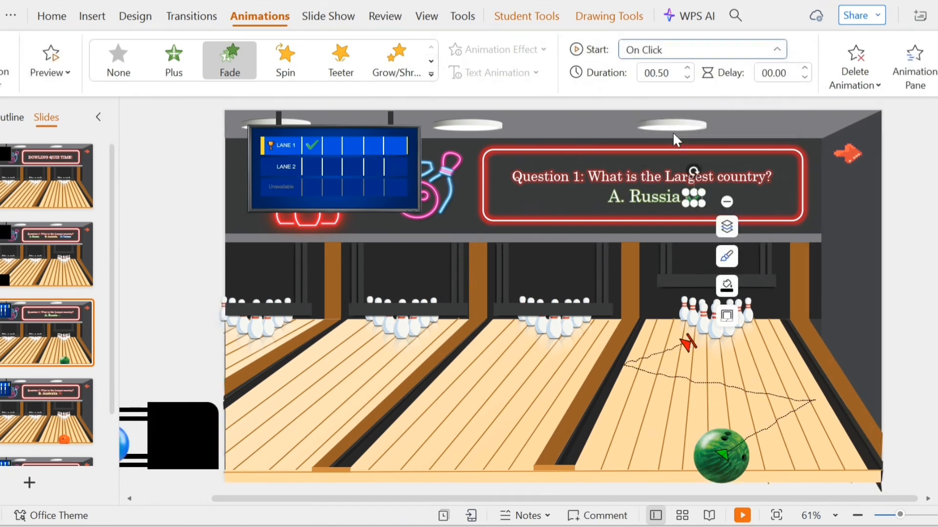
Apply a Fade animation to the check mark on the Lane 1 scoreboard, starting After Previous.
{"action": "left_click", "coordinate": [315, 151]}
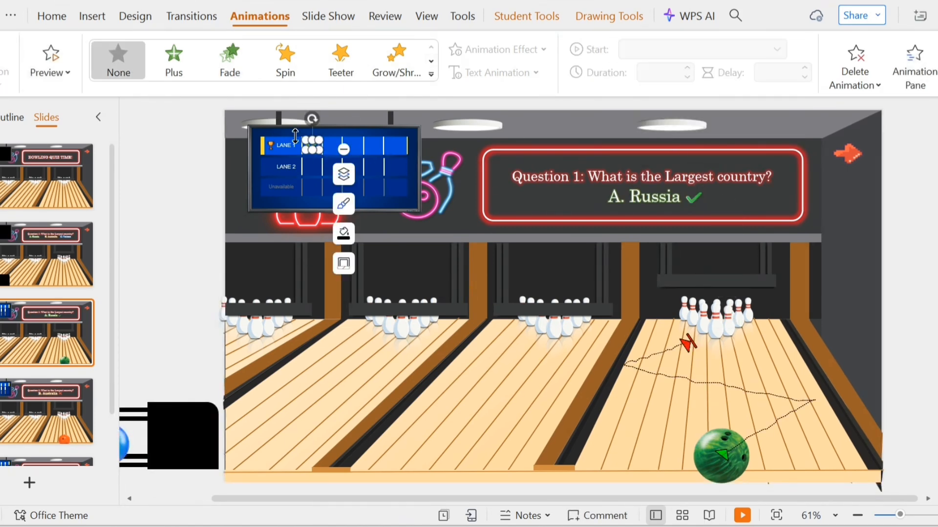
{"action": "left_click", "coordinate": [224, 69]}
{"action": "left_click", "coordinate": [702, 49]}
{"action": "left_click", "coordinate": [693, 146]}
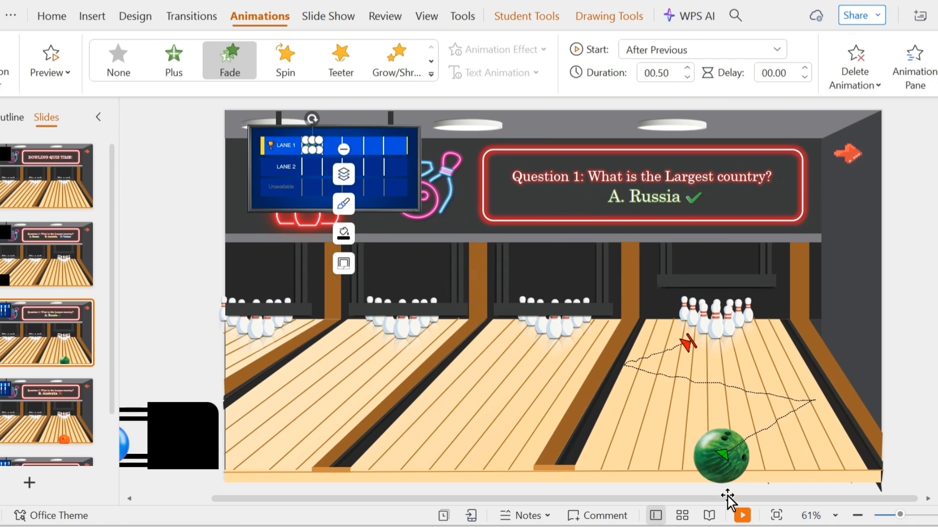
Preview the slide show by choosing the green ball on the question slide and watching its animation.
{"action": "left_click", "coordinate": [741, 515]}
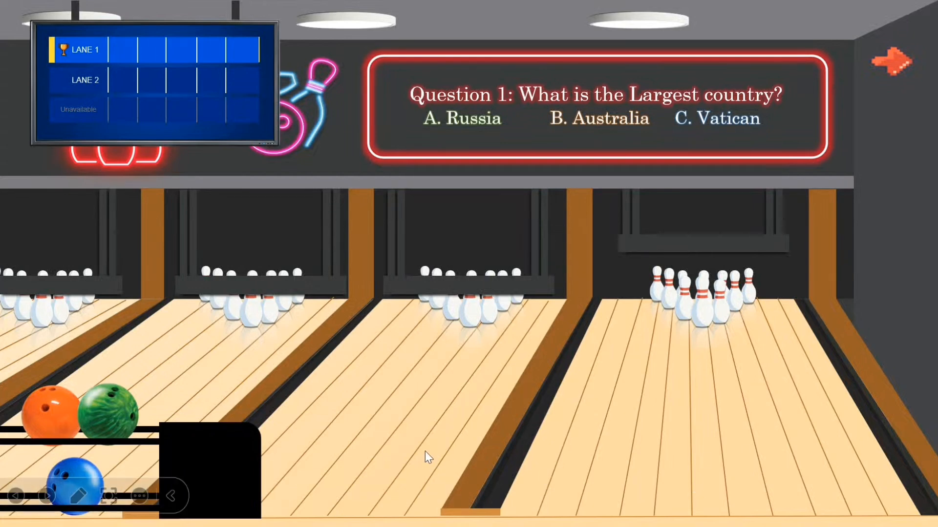
{"action": "left_click", "coordinate": [104, 404]}
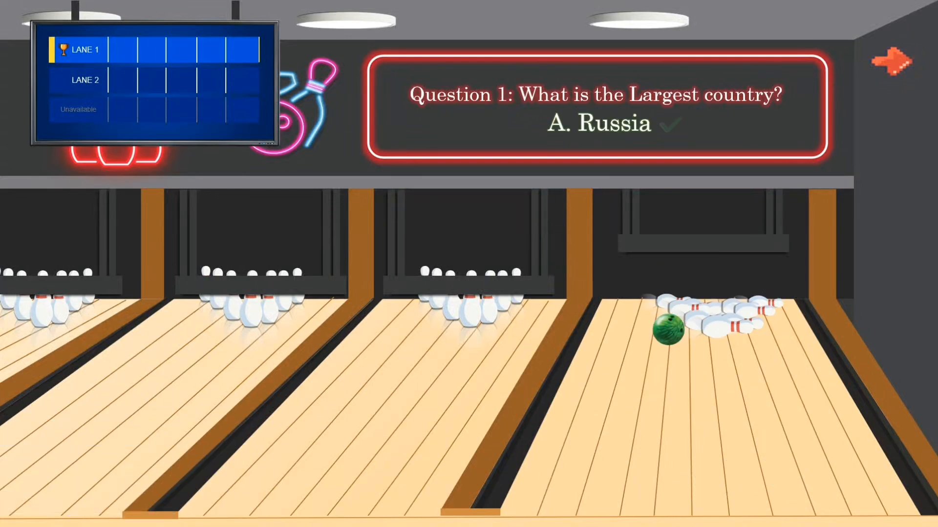
{"action": "key", "text": "Escape"}
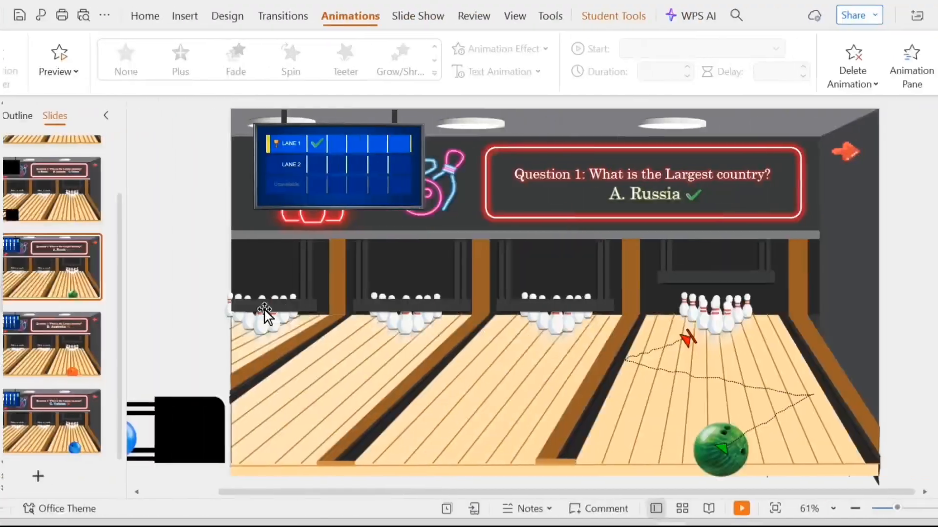
Draw a freeform custom motion path for the orange ball on the 'B. Australia' slide, running up toward the pins and veering off the lane.
{"action": "left_click", "coordinate": [68, 342]}
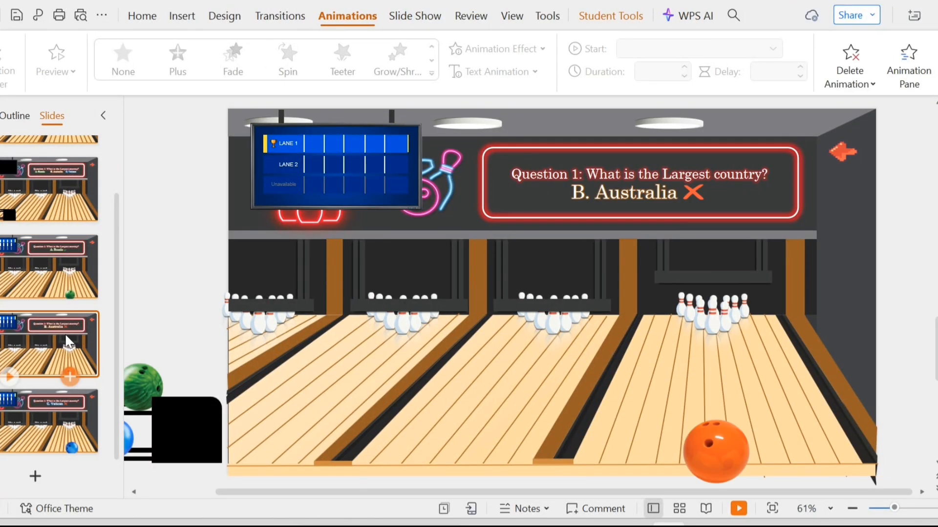
{"action": "left_click", "coordinate": [42, 266]}
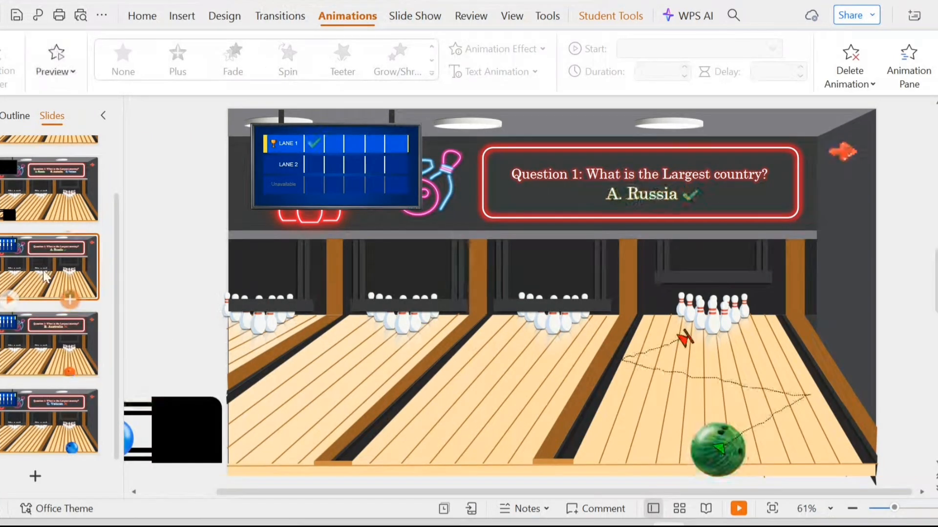
{"action": "left_click", "coordinate": [50, 324]}
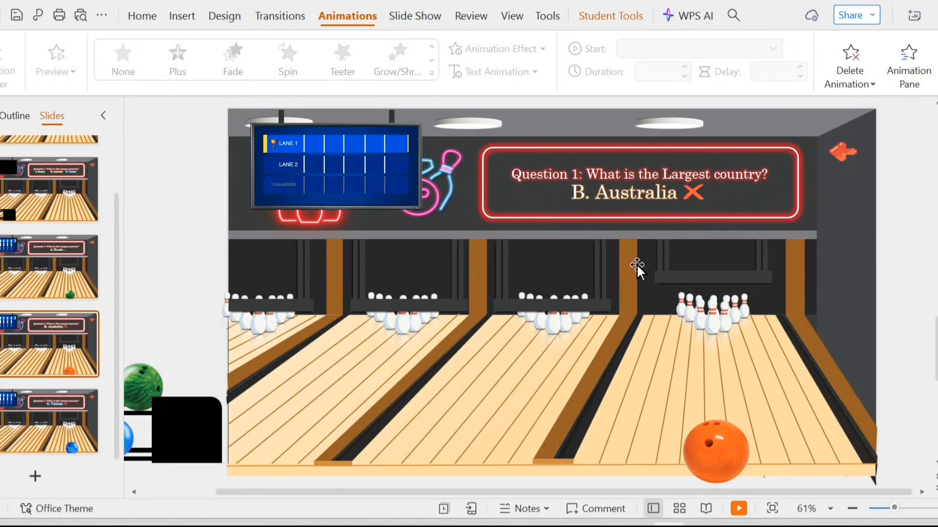
{"action": "left_click", "coordinate": [721, 430]}
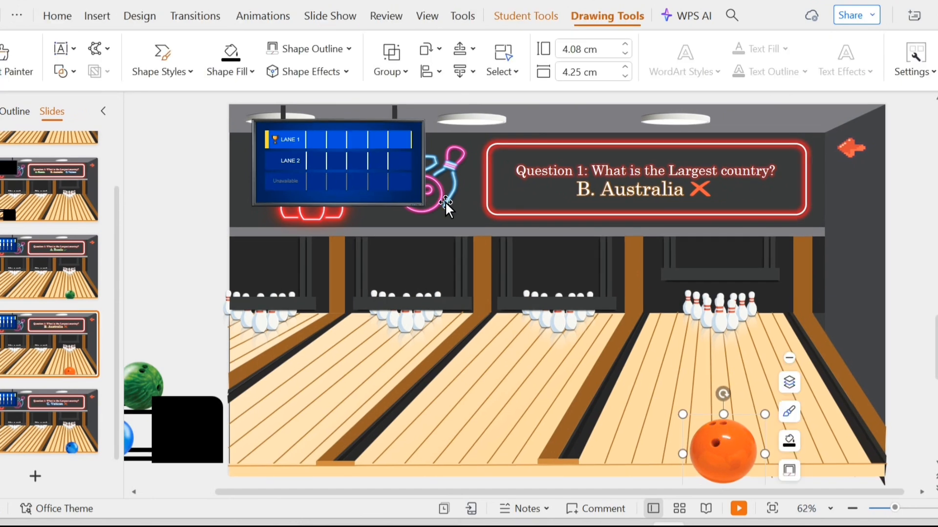
{"action": "left_click", "coordinate": [263, 16]}
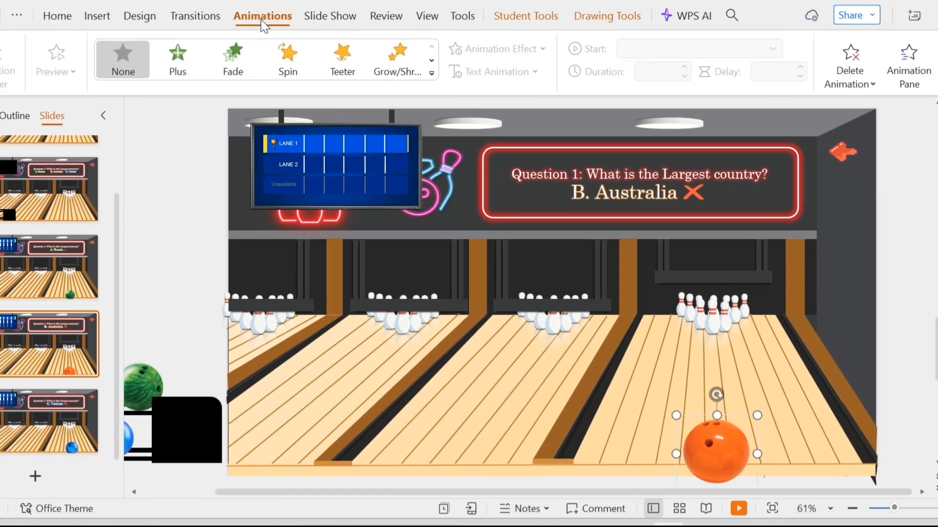
{"action": "left_click", "coordinate": [432, 73]}
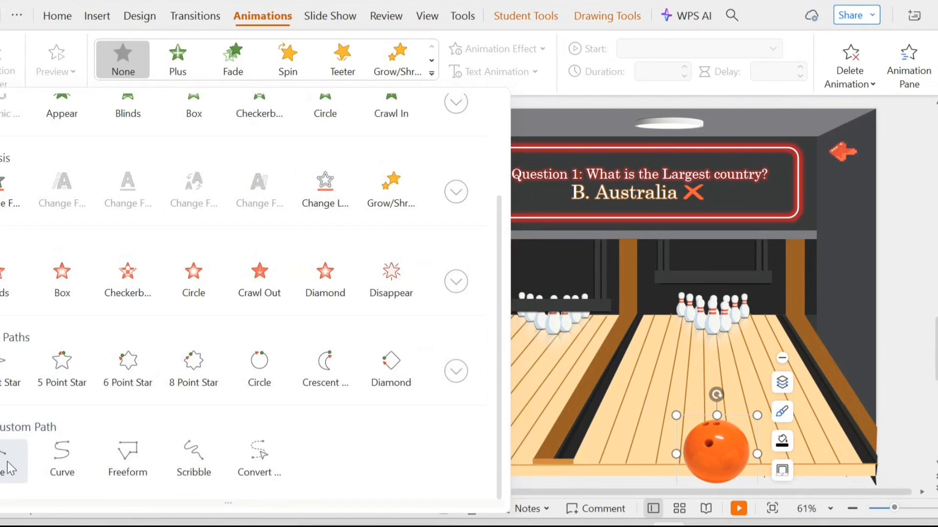
{"action": "left_click", "coordinate": [130, 462]}
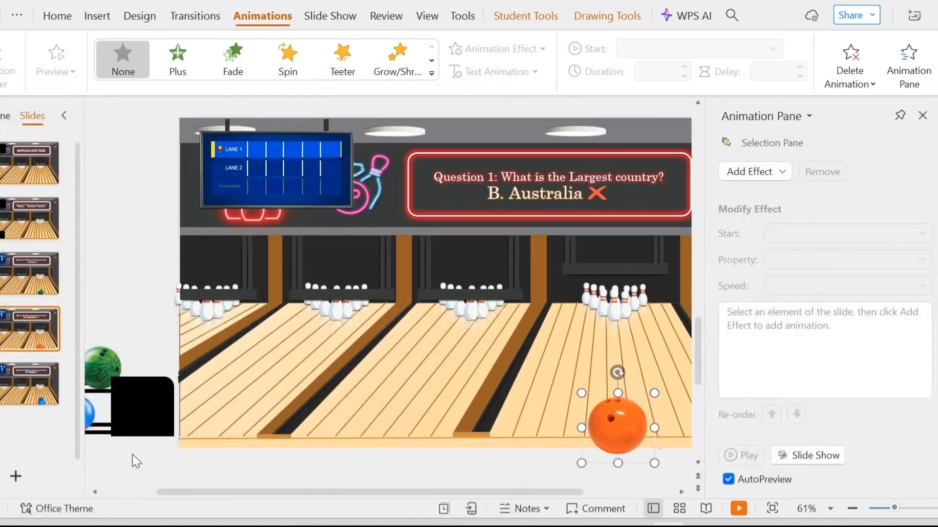
{"action": "left_click", "coordinate": [922, 117]}
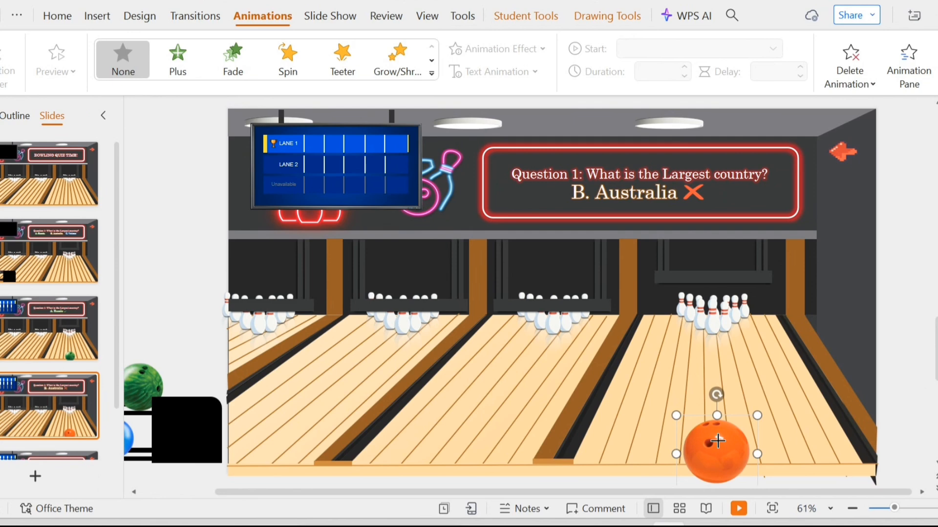
{"action": "mouse_move", "coordinate": [722, 437]}
{"action": "left_mouse_down"}
{"action": "mouse_move", "coordinate": [783, 361]}
{"action": "mouse_move", "coordinate": [777, 343]}
{"action": "mouse_move", "coordinate": [619, 367]}
{"action": "mouse_move", "coordinate": [637, 484]}
{"action": "left_mouse_up"}
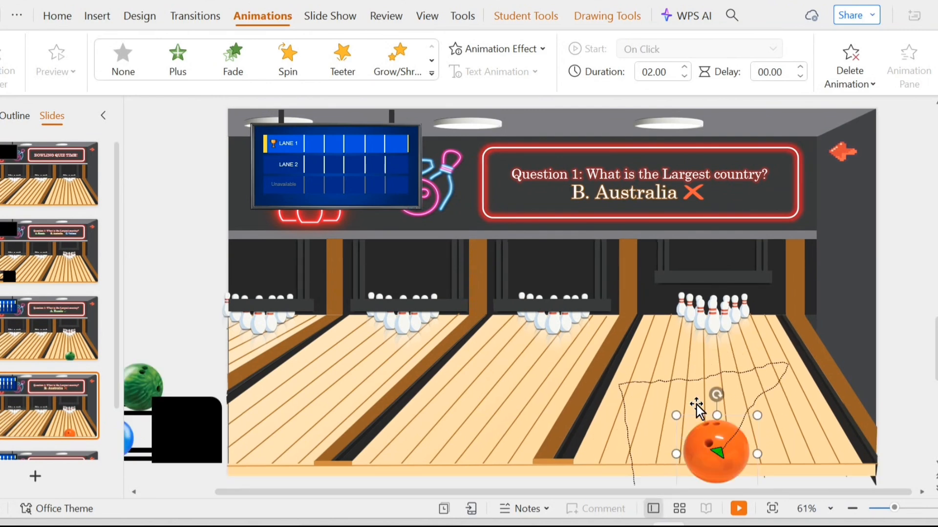
Add a Spin animation to the orange ball and set it to start With Previous.
{"action": "left_click", "coordinate": [654, 51]}
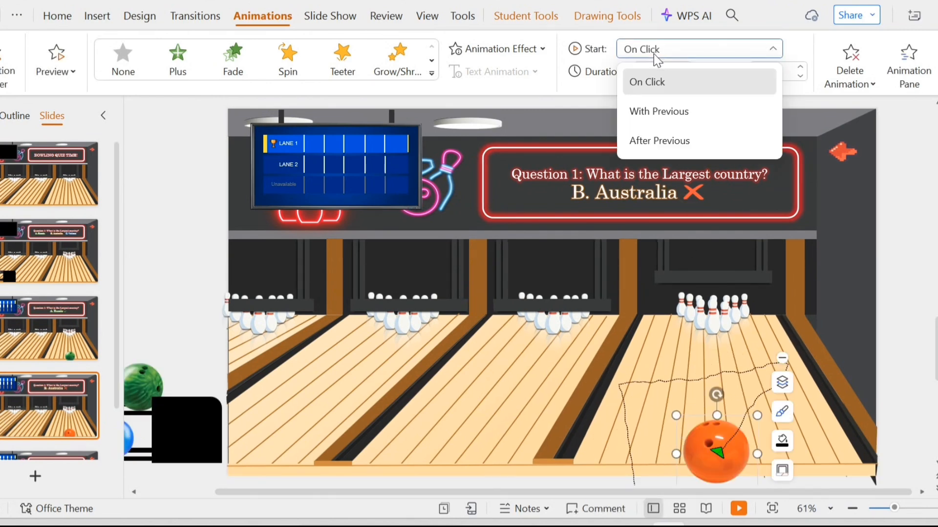
{"action": "left_click", "coordinate": [650, 81]}
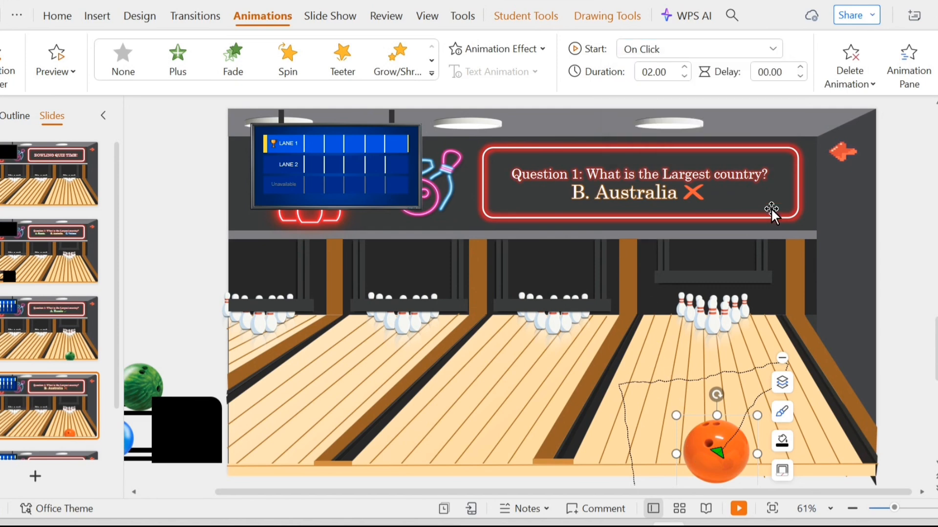
{"action": "left_click", "coordinate": [908, 79]}
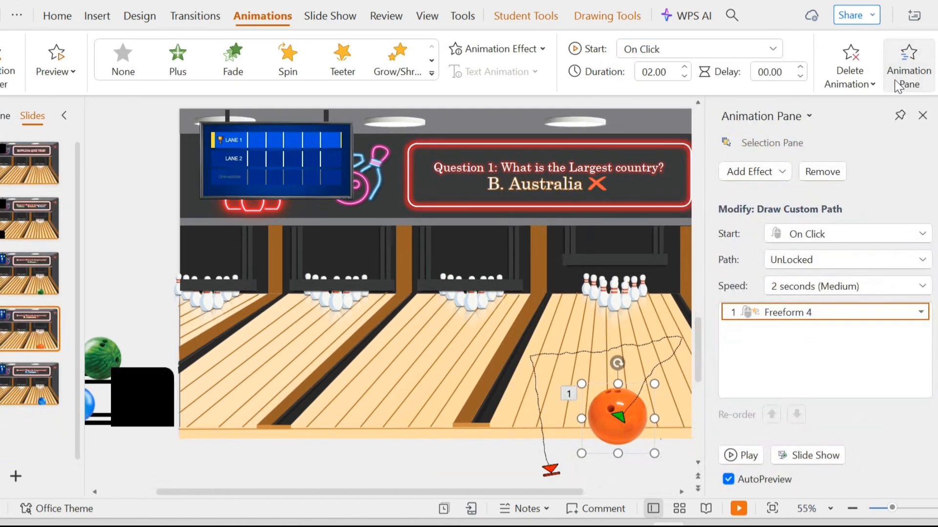
{"action": "left_click", "coordinate": [763, 171]}
{"action": "left_click", "coordinate": [477, 332]}
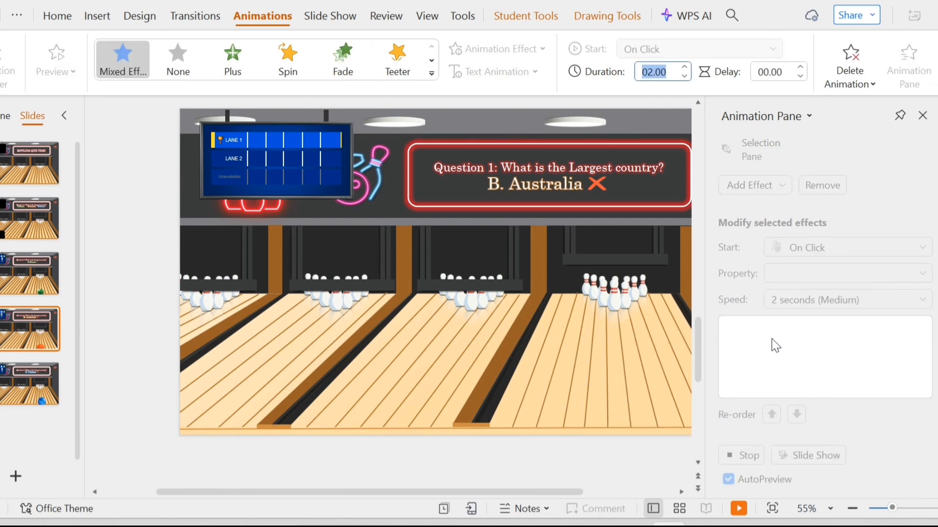
{"action": "left_click", "coordinate": [786, 344]}
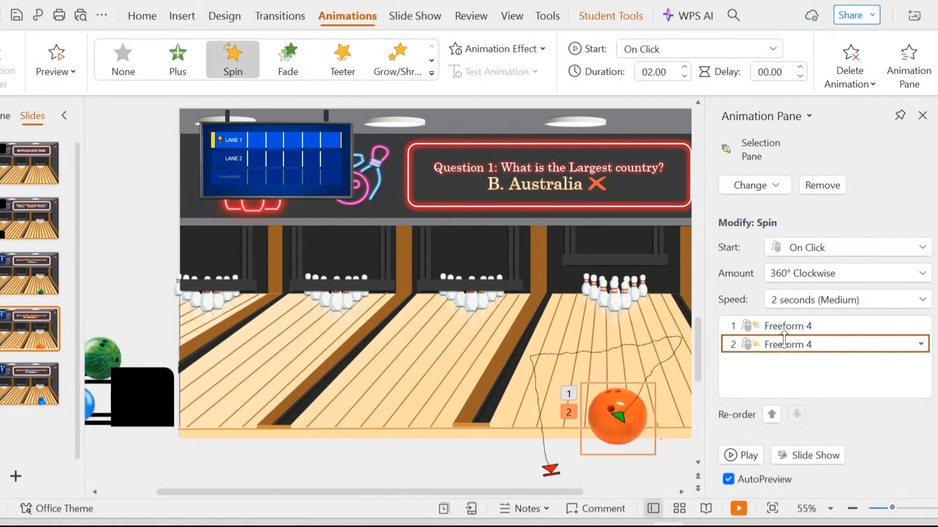
{"action": "left_click", "coordinate": [678, 48]}
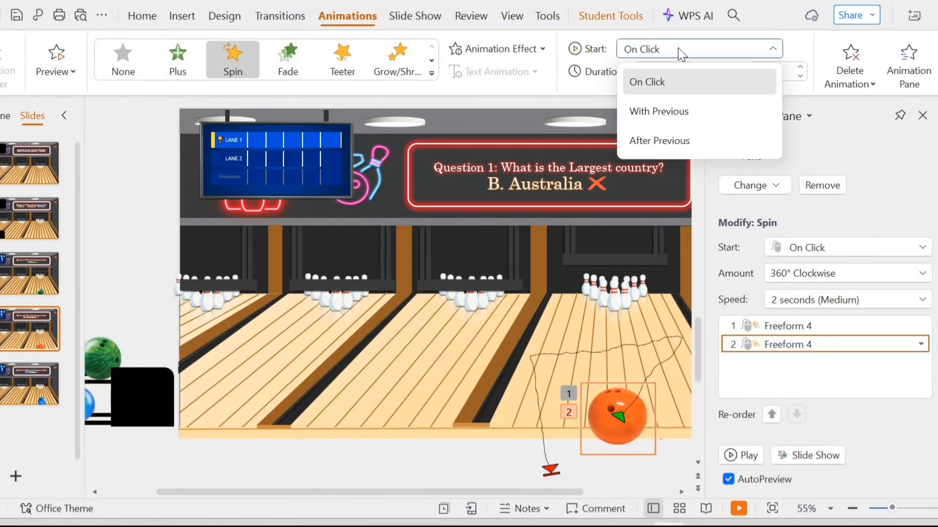
{"action": "left_click", "coordinate": [678, 108]}
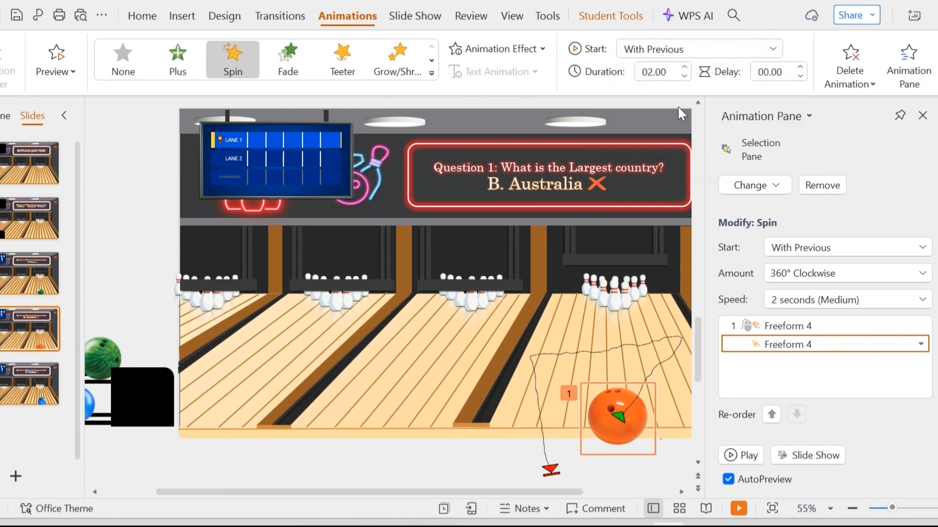
Add a Grow/Shrink animation to the orange ball with a 1.5-second duration, starting With Previous.
{"action": "left_click", "coordinate": [641, 426]}
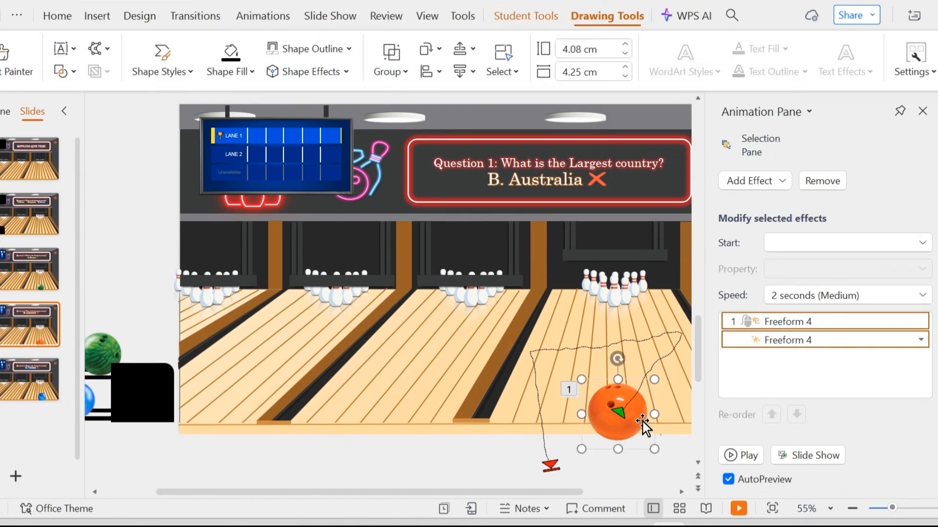
{"action": "left_click", "coordinate": [745, 185]}
{"action": "left_click", "coordinate": [421, 332]}
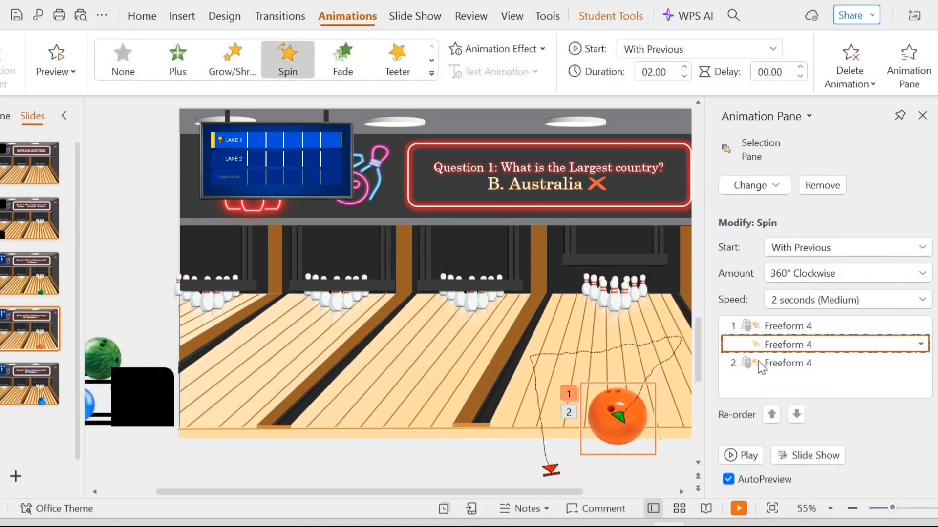
{"action": "left_click", "coordinate": [757, 362]}
{"action": "left_click", "coordinate": [685, 76]}
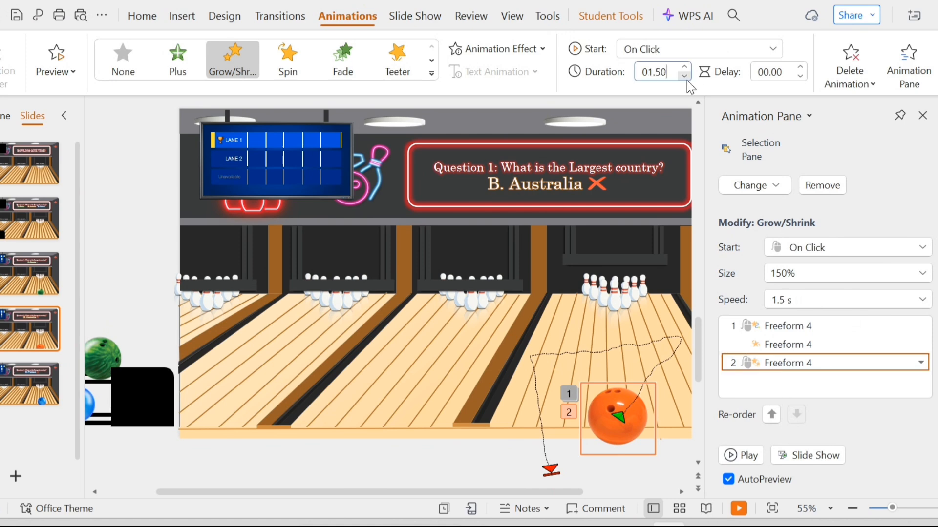
{"action": "left_click", "coordinate": [672, 53]}
{"action": "left_click", "coordinate": [673, 111]}
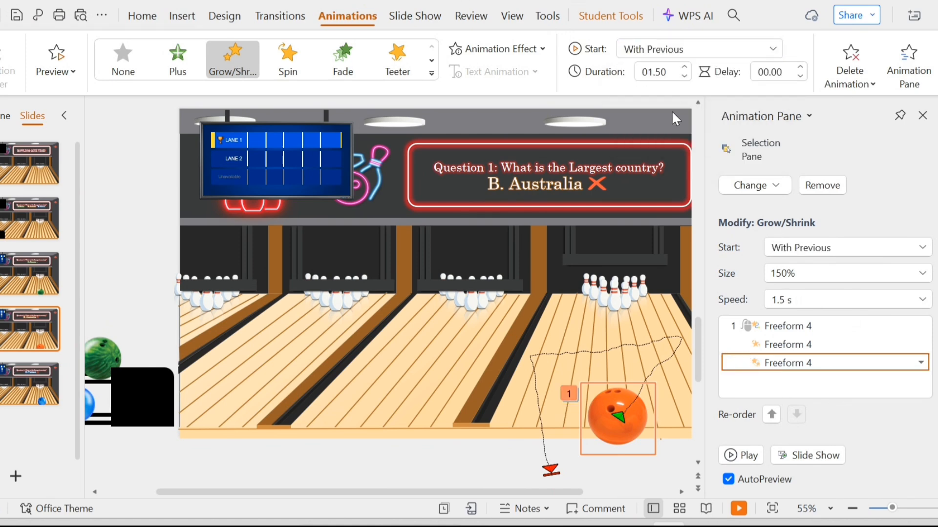
Set the Grow/Shrink effect to a custom size of 60% and close the animation pane.
{"action": "left_click", "coordinate": [524, 53]}
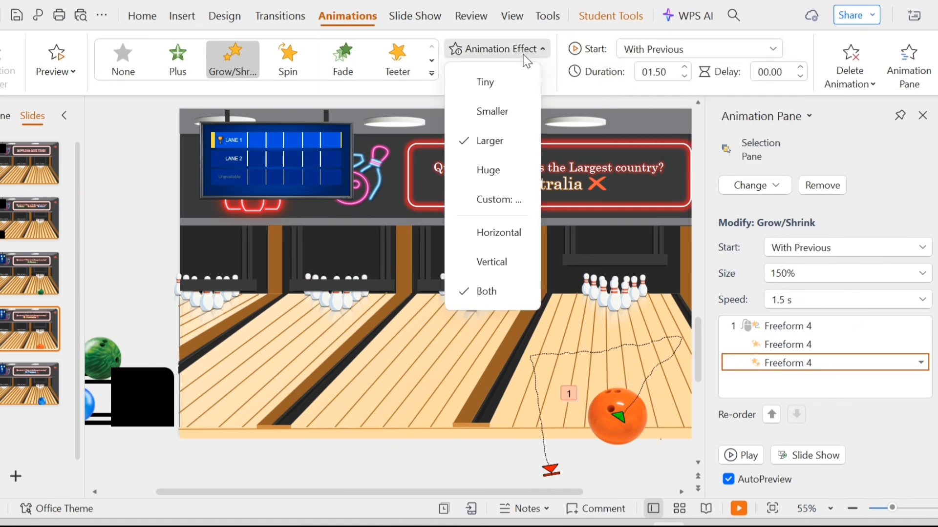
{"action": "left_click", "coordinate": [507, 198]}
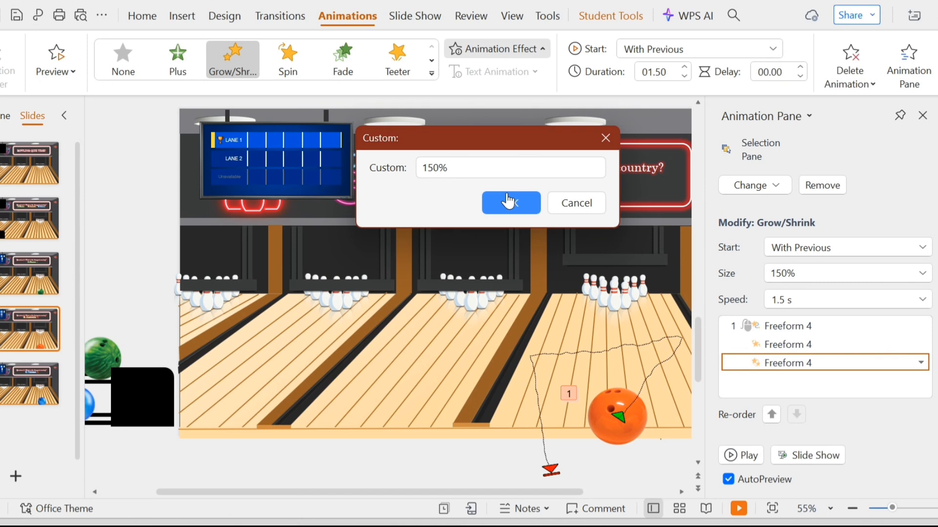
{"action": "left_click", "coordinate": [432, 169]}
{"action": "key", "text": "BackSpace"}
{"action": "key", "text": "BackSpace"}
{"action": "type", "text": "5"}
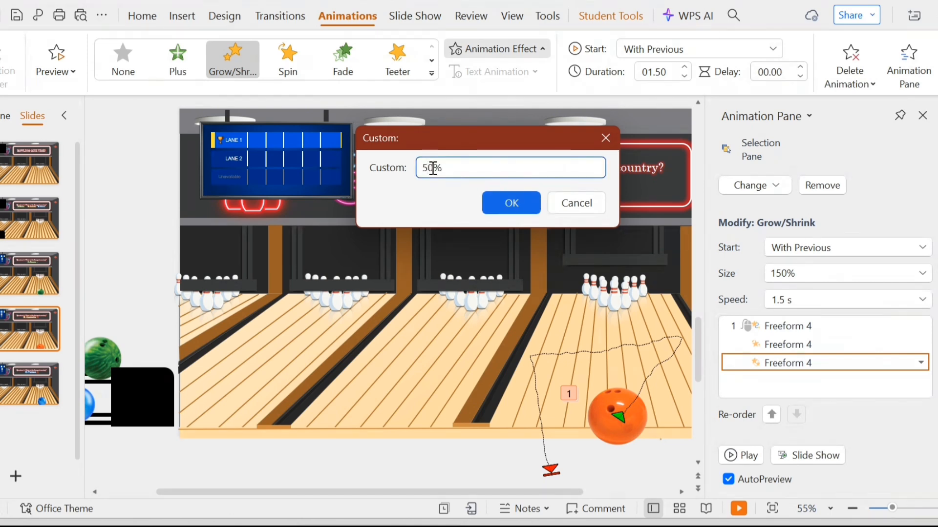
{"action": "left_click", "coordinate": [508, 203]}
{"action": "left_click", "coordinate": [922, 116]}
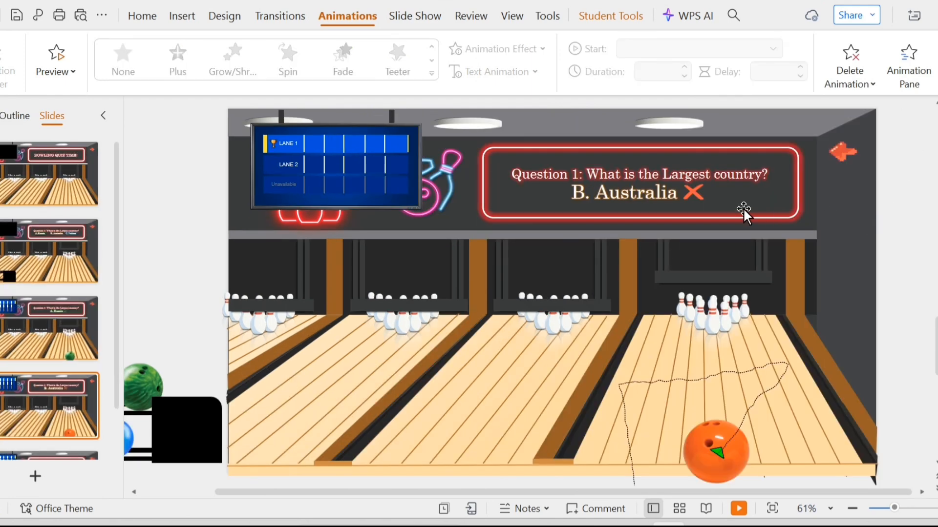
Apply a Fade animation to the cross beside 'B. Australia', starting After Previous.
{"action": "left_click", "coordinate": [699, 193]}
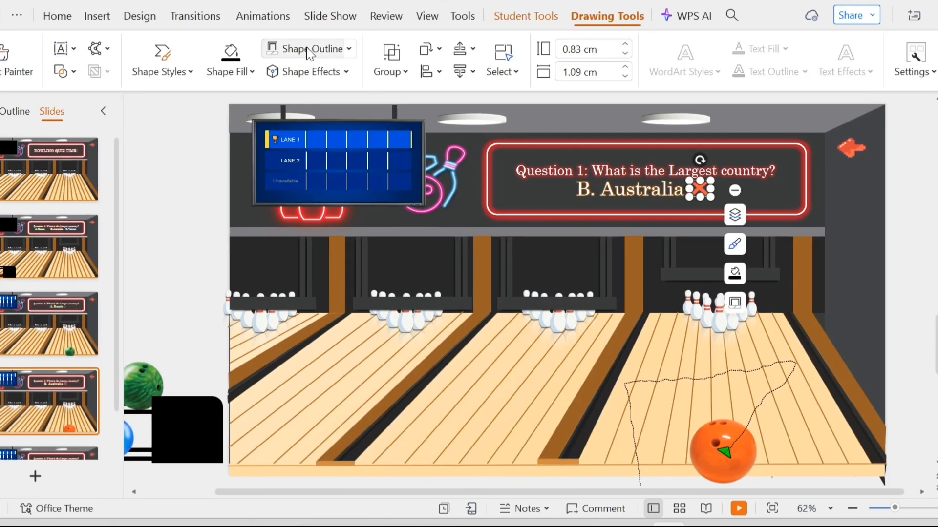
{"action": "left_click", "coordinate": [264, 15]}
{"action": "left_click", "coordinate": [344, 57]}
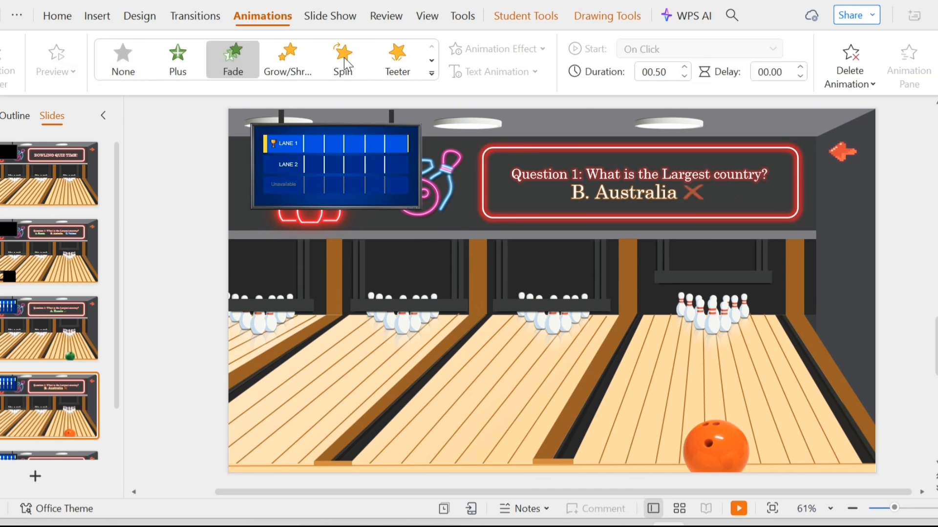
{"action": "left_click", "coordinate": [682, 51]}
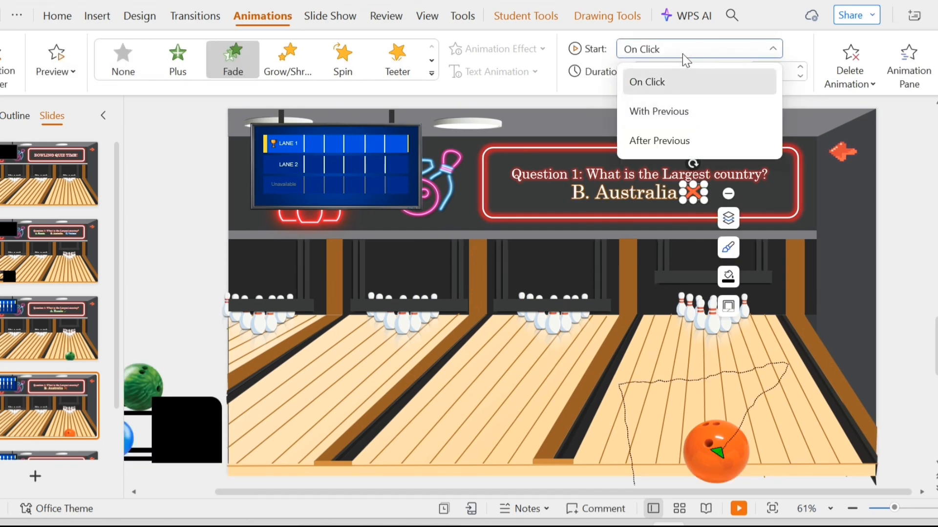
{"action": "left_click", "coordinate": [680, 139]}
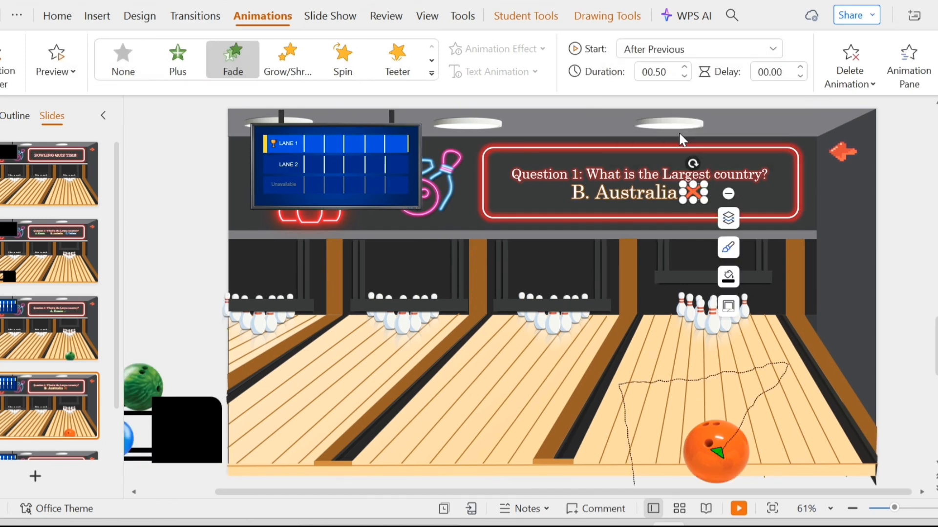
Hyperlink the orange arrow on this slide to Slide 2 in the document.
{"action": "left_click", "coordinate": [840, 153]}
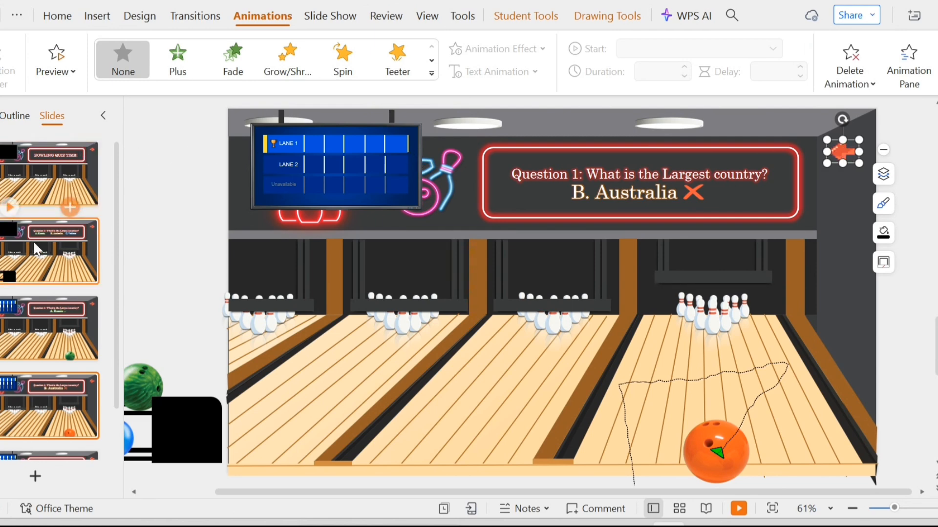
{"action": "right_click", "coordinate": [840, 157]}
{"action": "left_click", "coordinate": [875, 264]}
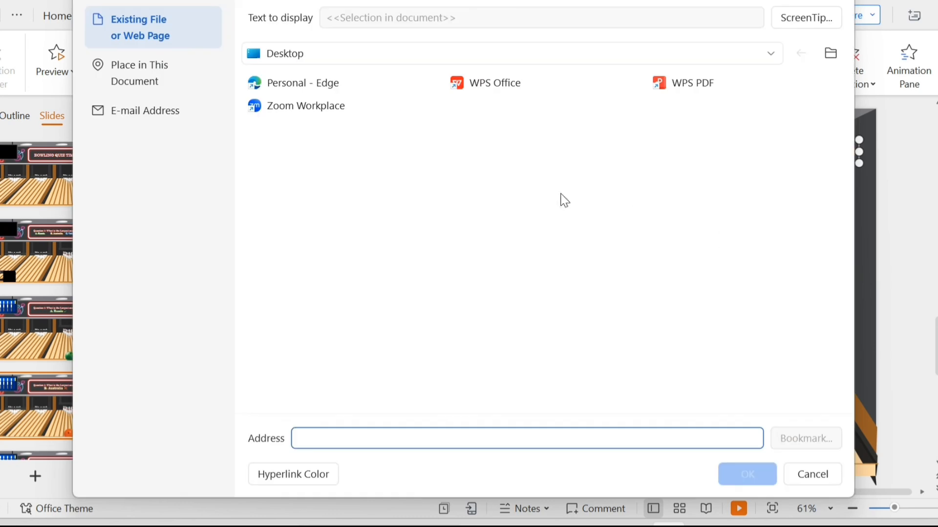
{"action": "left_click", "coordinate": [220, 84]}
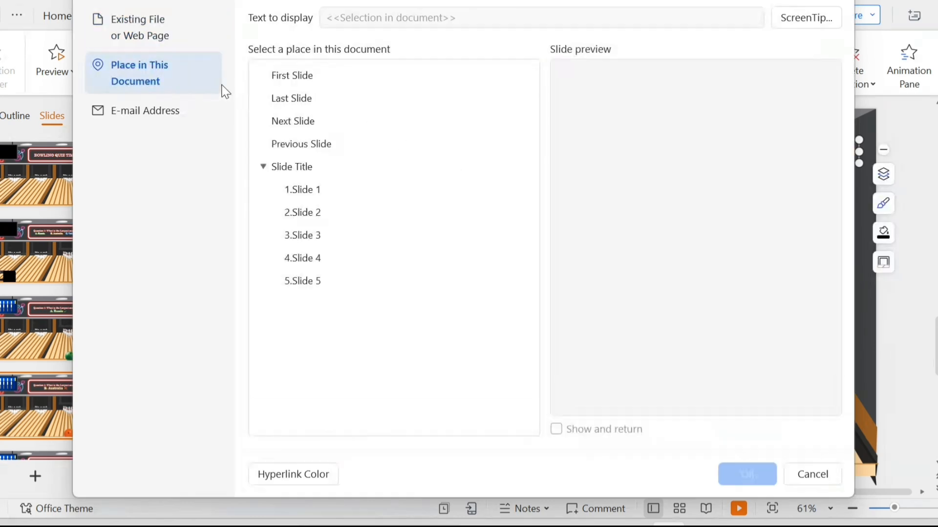
{"action": "left_click", "coordinate": [353, 219]}
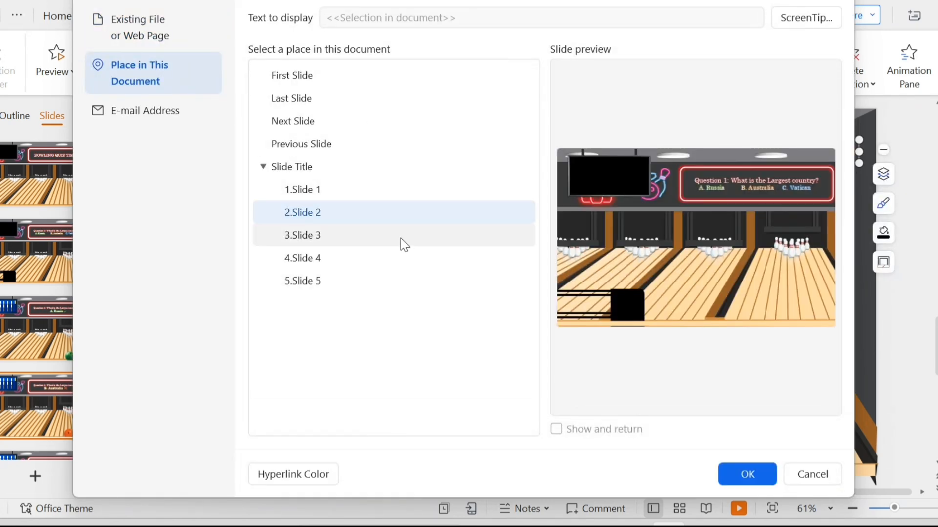
{"action": "left_click", "coordinate": [746, 475]}
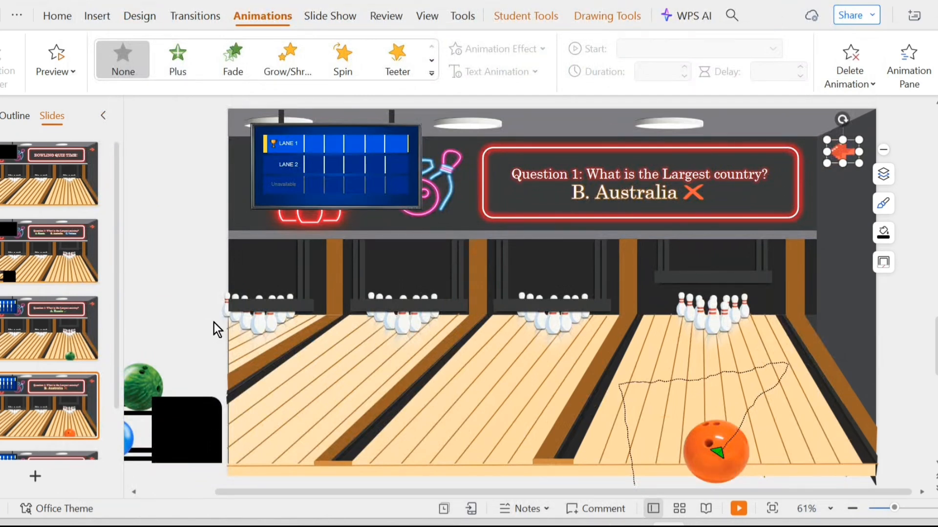
On slide 5, draw a custom freeform motion path for the blue ball curving up the lane toward the pins.
{"action": "left_click", "coordinate": [190, 312]}
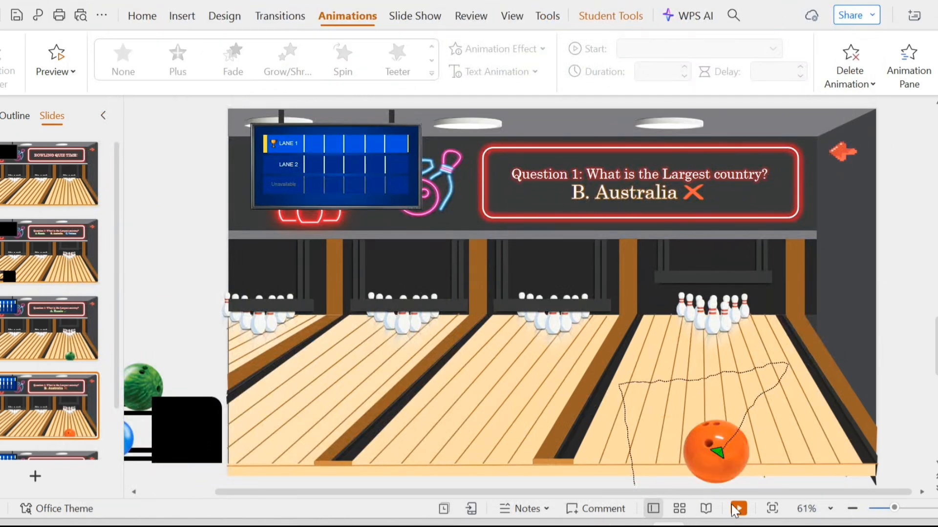
{"action": "scroll", "coordinate": [69, 333], "scroll_direction": "down", "scroll_amount": 2}
{"action": "left_click", "coordinate": [75, 409]}
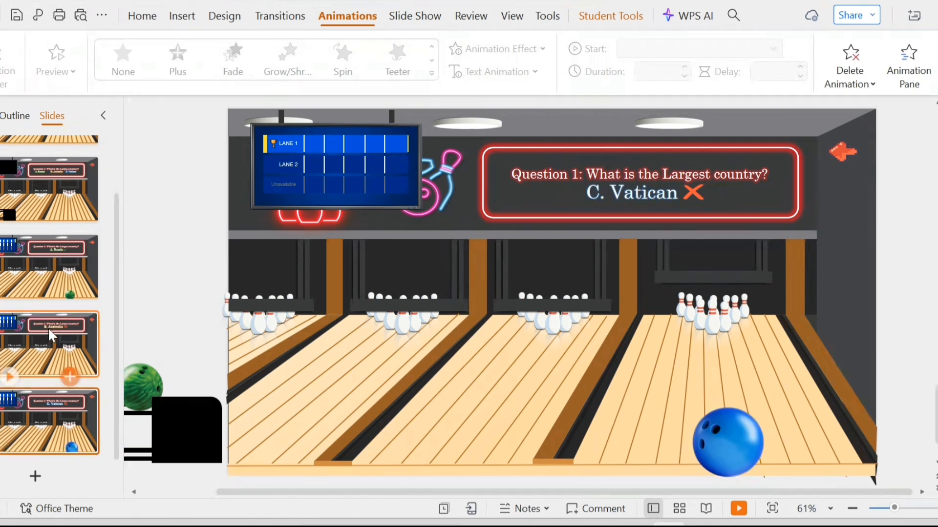
{"action": "left_click", "coordinate": [720, 427]}
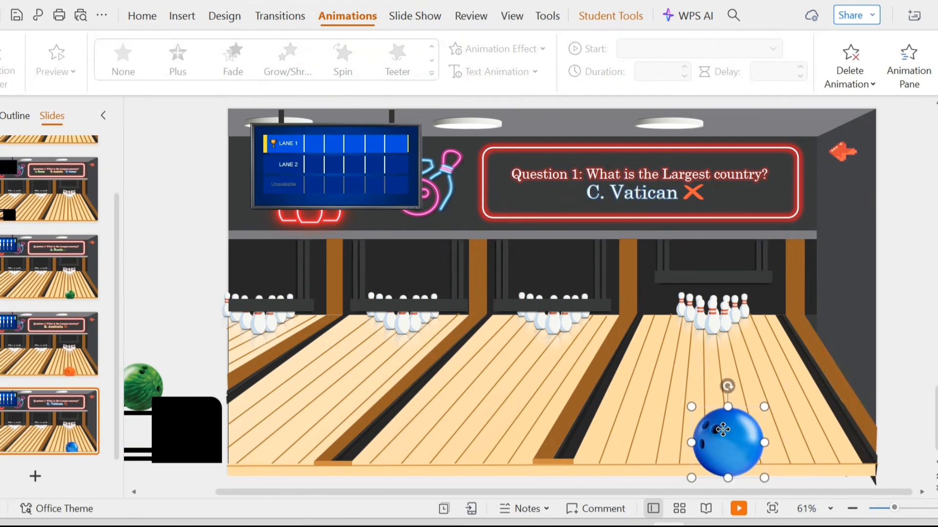
{"action": "left_click", "coordinate": [263, 16]}
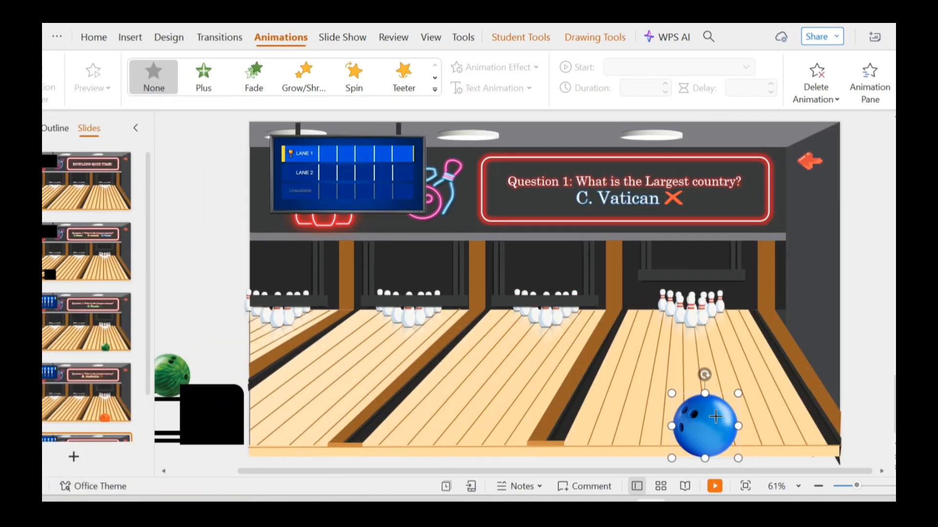
{"action": "mouse_move", "coordinate": [715, 417]}
{"action": "left_mouse_down"}
{"action": "mouse_move", "coordinate": [630, 344]}
{"action": "mouse_move", "coordinate": [752, 315]}
{"action": "left_mouse_up"}
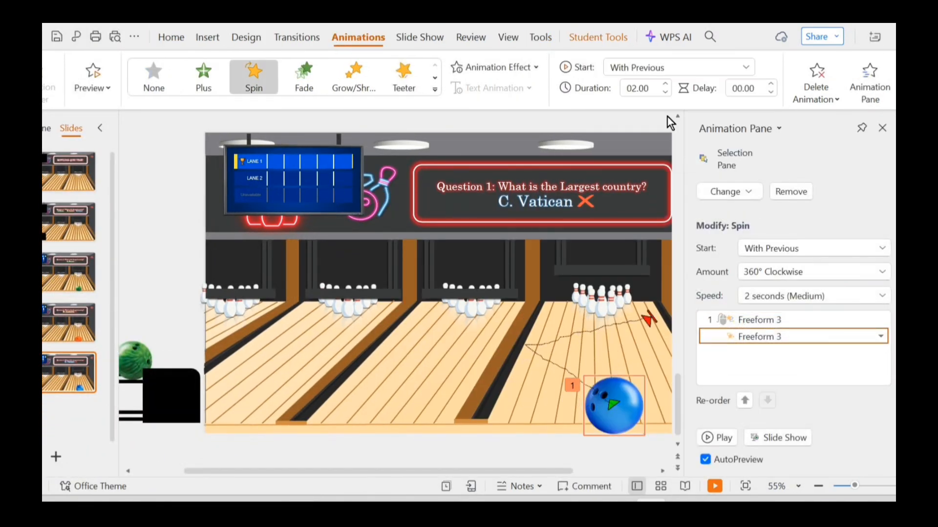
Add a Grow/Shrink animation to the blue ball starting With Previous at 1.5 s, with a custom size of 150%.
{"action": "left_click", "coordinate": [630, 386]}
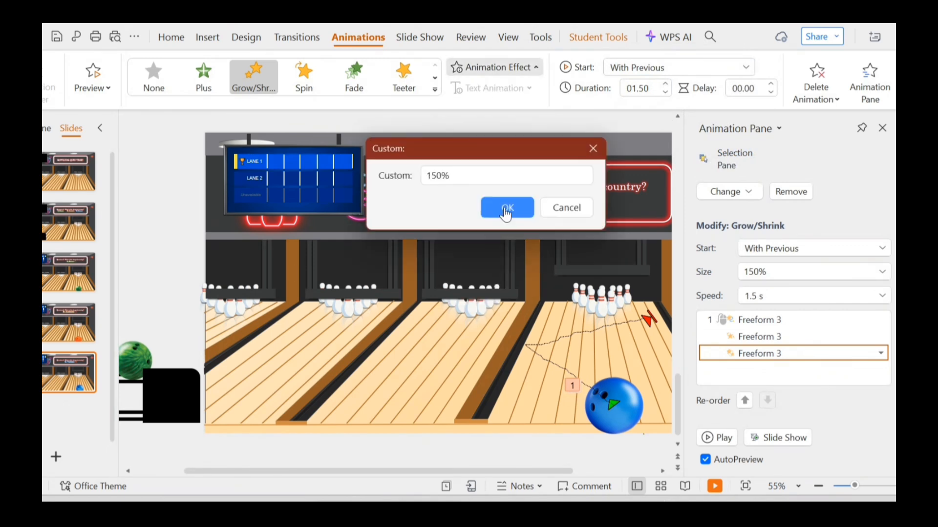
{"action": "left_click", "coordinate": [507, 208]}
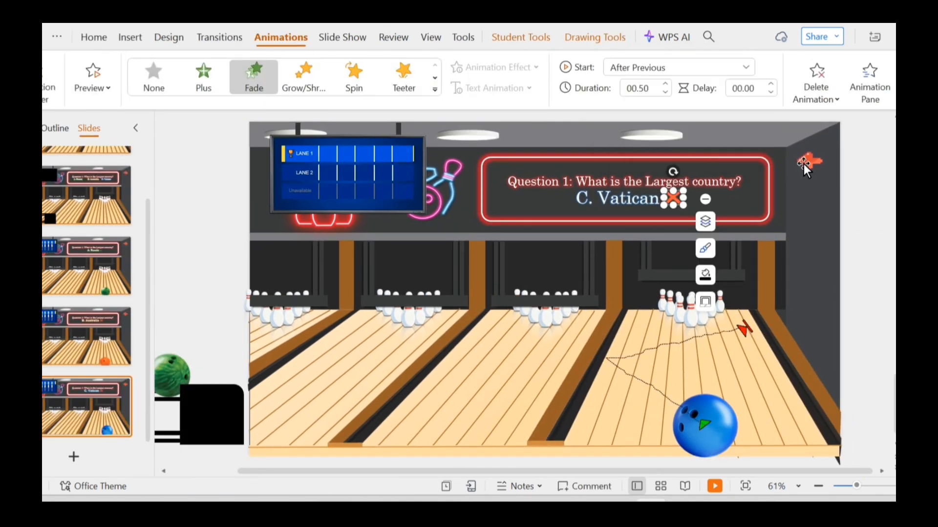
{"action": "left_click", "coordinate": [806, 164]}
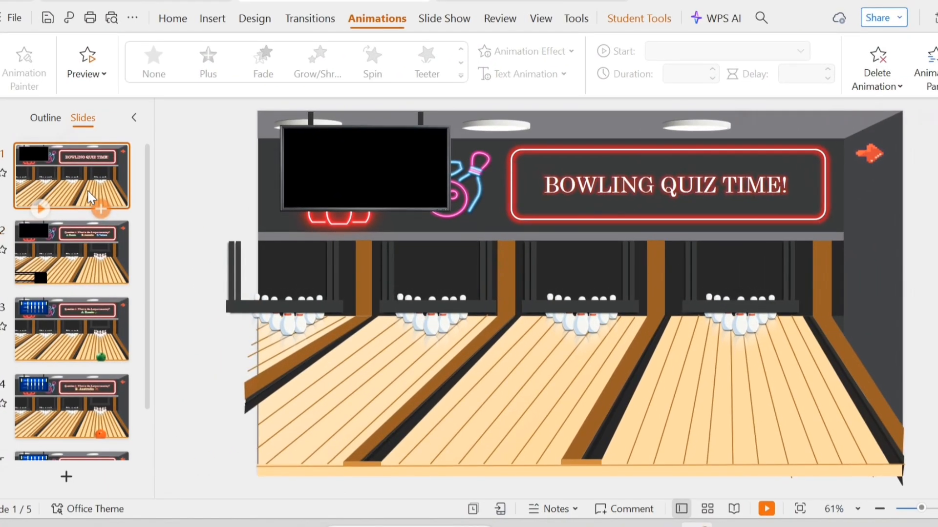
Apply a Fade transition to slide 1 with a speed of 00.50.
{"action": "left_click", "coordinate": [308, 19]}
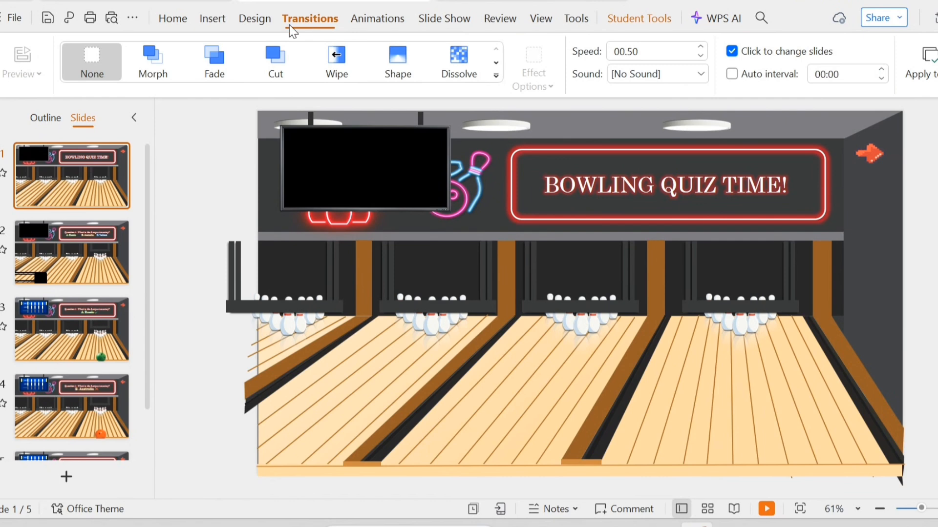
{"action": "left_click", "coordinate": [230, 58]}
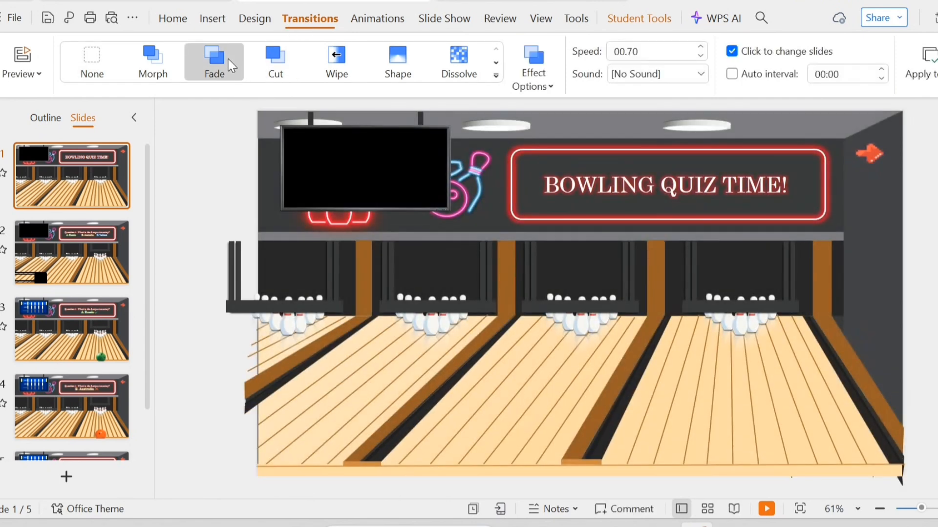
{"action": "left_click", "coordinate": [700, 56]}
Apply a Morph transition with a speed of 01.50 to slides 3, 4 and 5.
{"action": "left_click", "coordinate": [71, 234]}
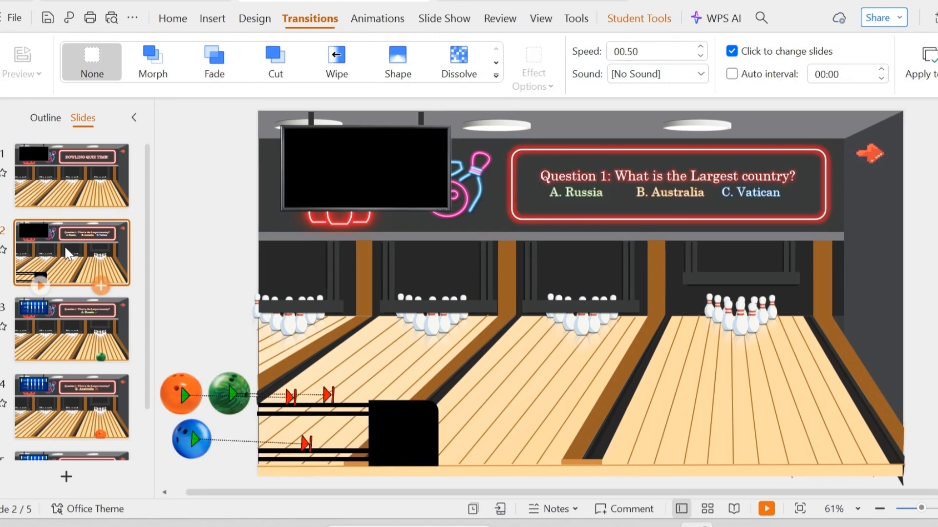
{"action": "left_click", "coordinate": [73, 312]}
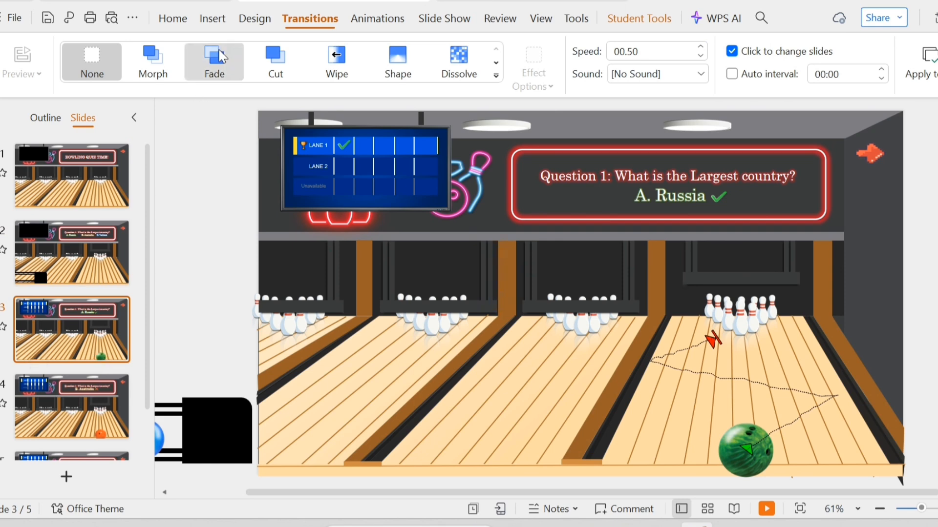
{"action": "left_click", "coordinate": [157, 64]}
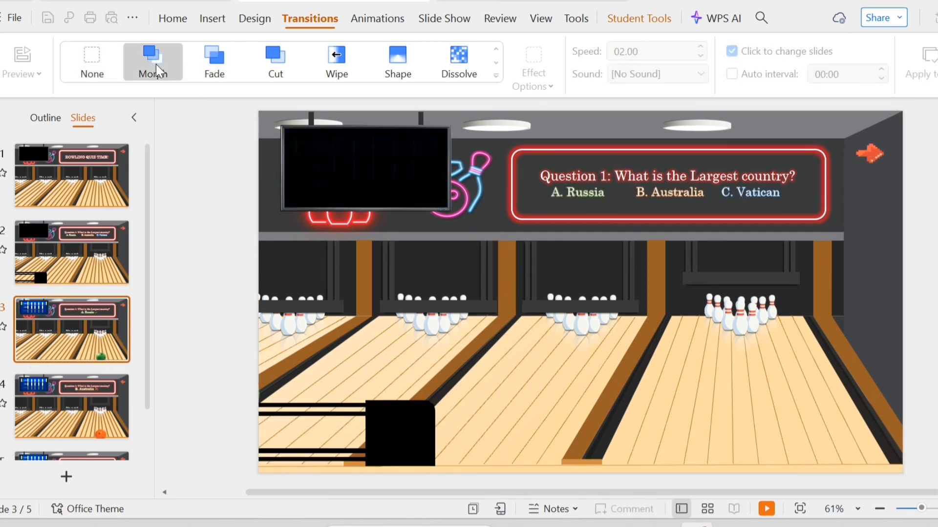
{"action": "left_click", "coordinate": [698, 57]}
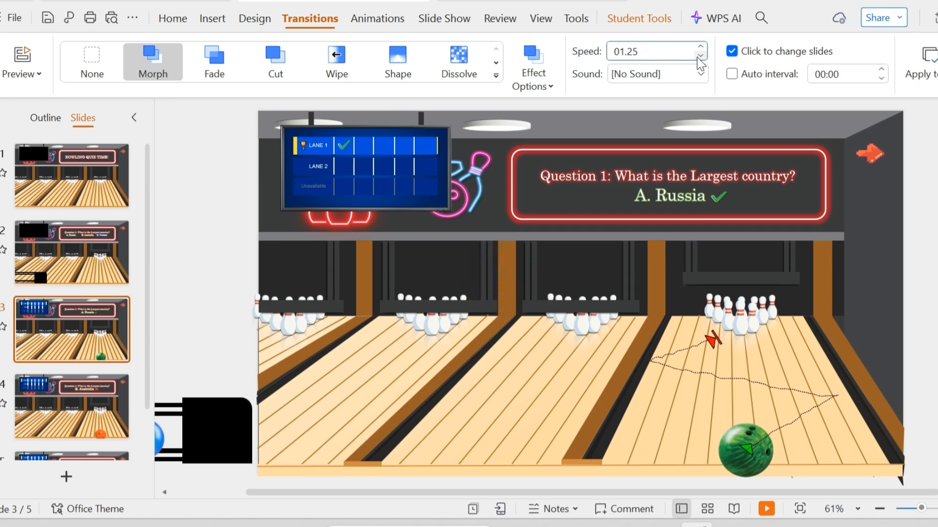
{"action": "scroll", "coordinate": [146, 313], "scroll_direction": "down", "scroll_amount": 2}
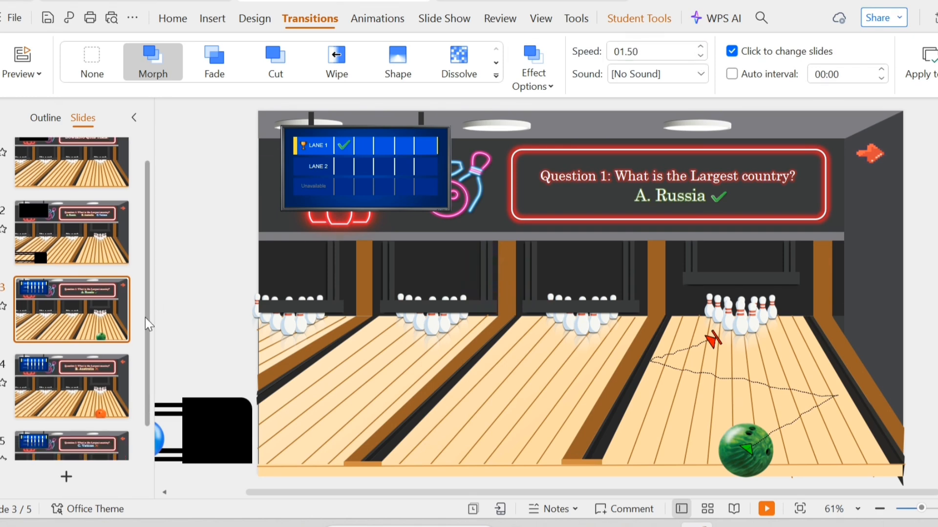
{"action": "left_click", "coordinate": [118, 333]}
{"action": "left_click", "coordinate": [156, 73]}
{"action": "left_click", "coordinate": [701, 56]}
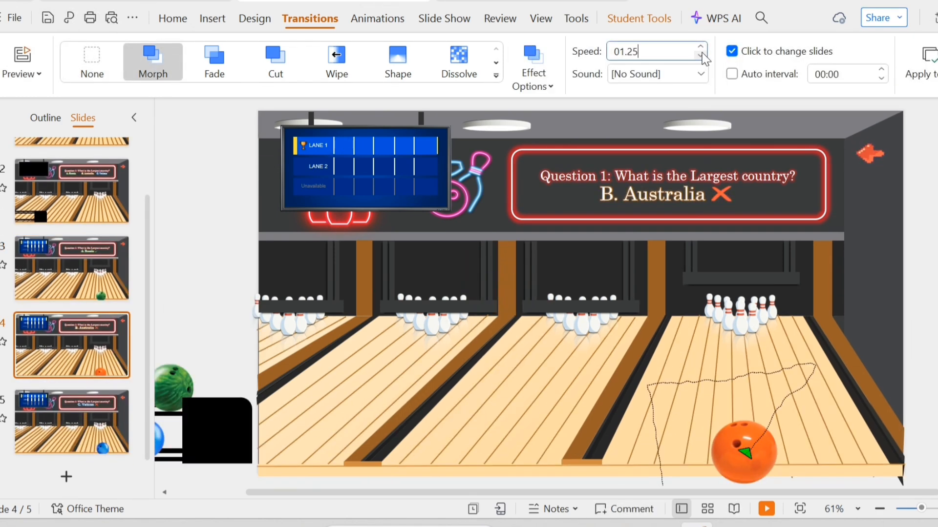
{"action": "left_click", "coordinate": [702, 57]}
{"action": "left_click", "coordinate": [115, 410]}
{"action": "left_click", "coordinate": [156, 71]}
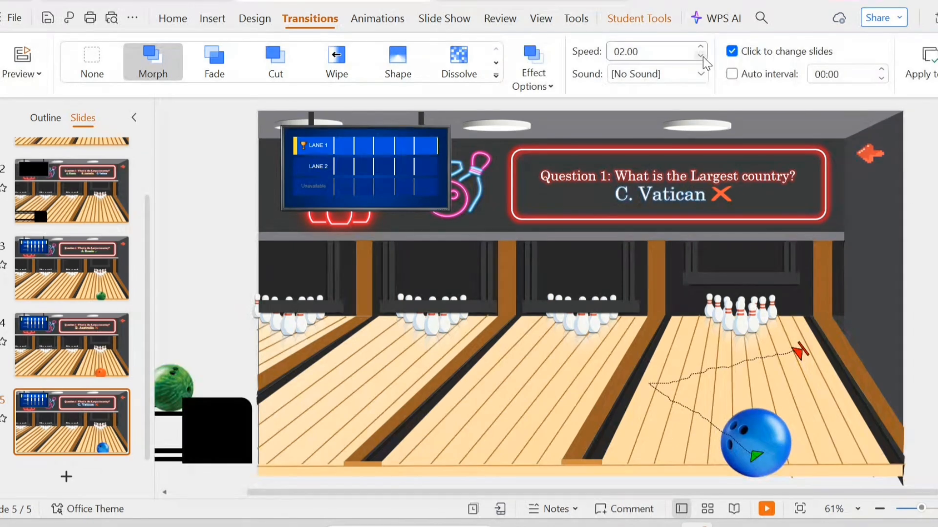
{"action": "left_click", "coordinate": [702, 57]}
{"action": "left_click", "coordinate": [703, 57]}
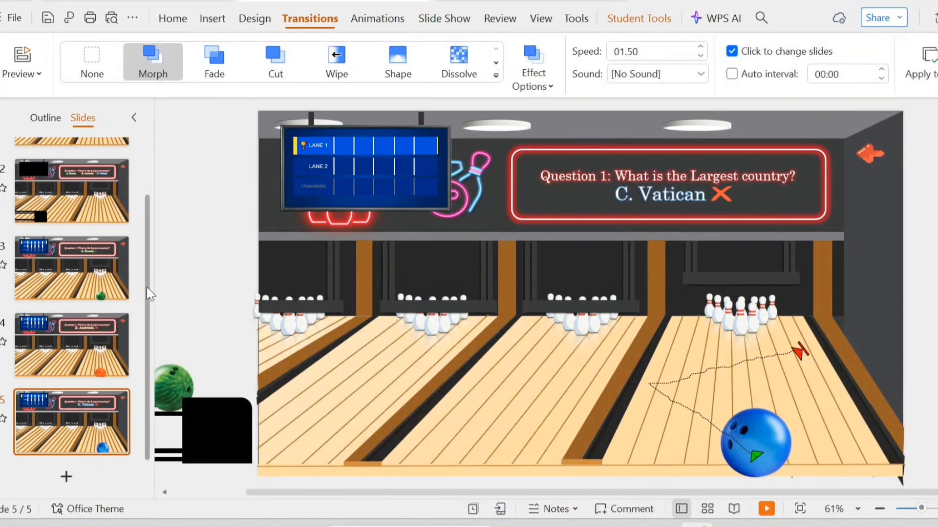
Turn off advancing on click and auto interval for slide 1, then apply its transition to all slides.
{"action": "scroll", "coordinate": [147, 287], "scroll_direction": "up", "scroll_amount": 3}
{"action": "left_click", "coordinate": [105, 166]}
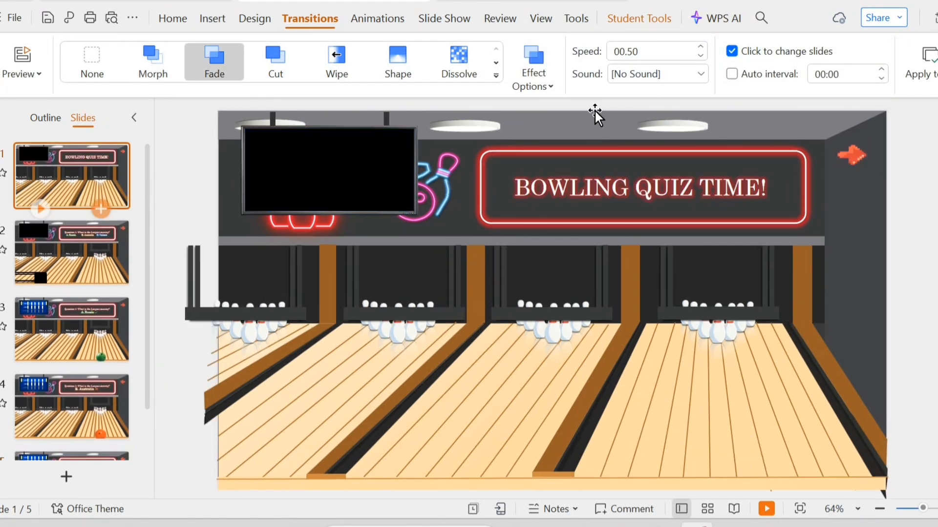
{"action": "left_click", "coordinate": [732, 51]}
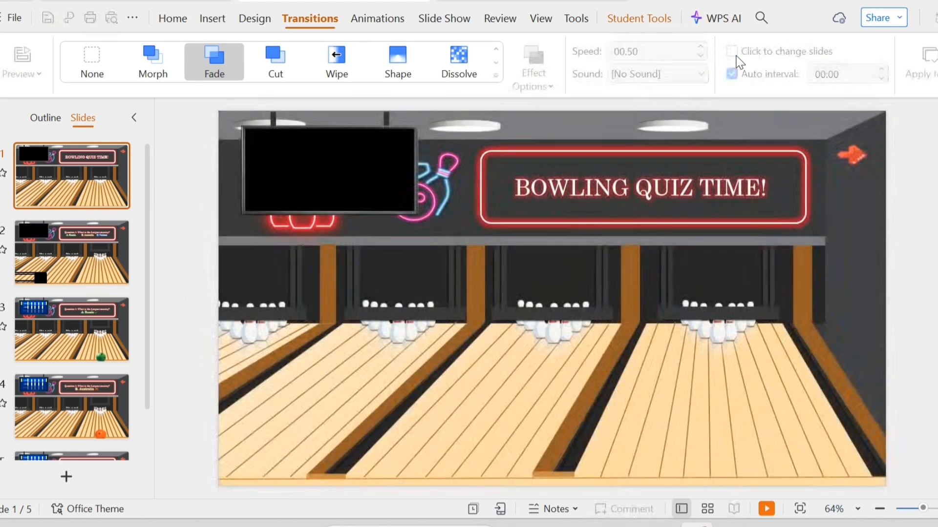
{"action": "left_click", "coordinate": [732, 73]}
{"action": "left_click", "coordinate": [732, 73]}
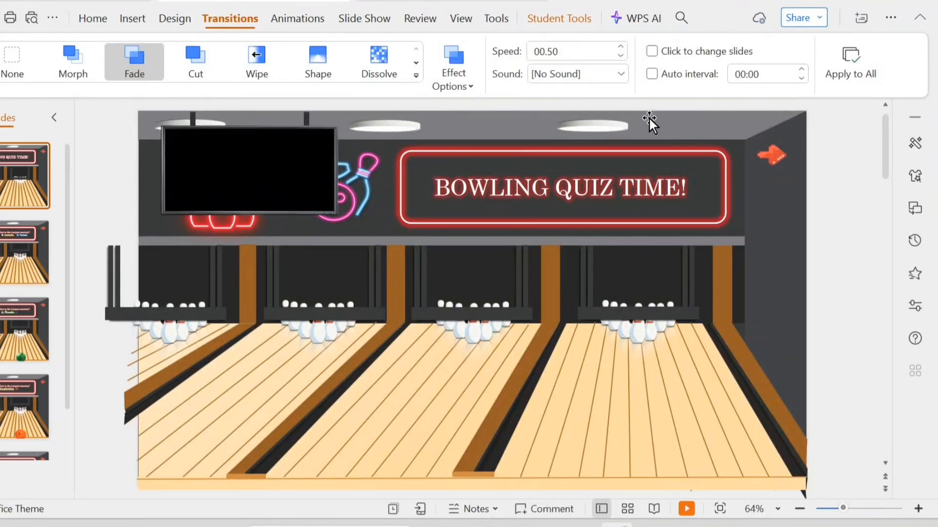
{"action": "left_click", "coordinate": [852, 60]}
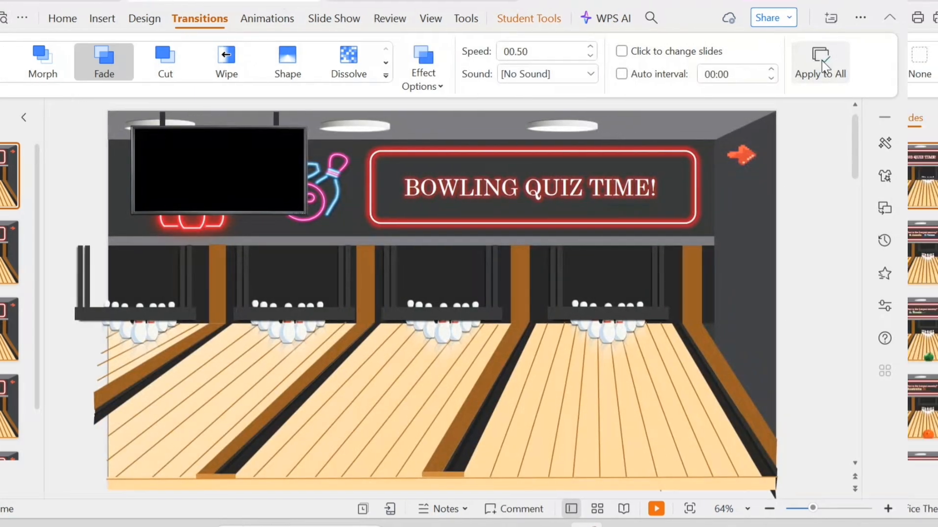
Review the transition settings on each slide in turn.
{"action": "left_click_drag", "start_coordinate": [157, 276], "coordinate": [159, 337]}
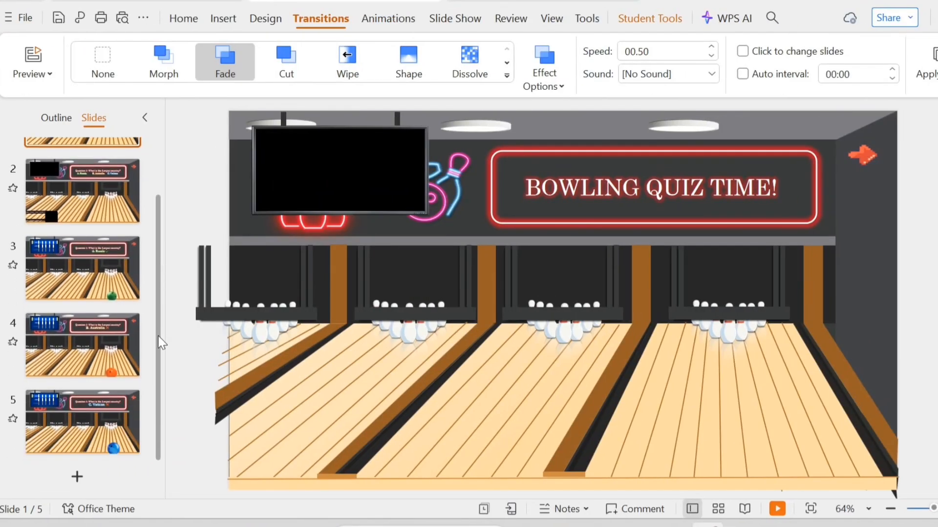
{"action": "left_click", "coordinate": [84, 181]}
{"action": "left_click", "coordinate": [84, 267]}
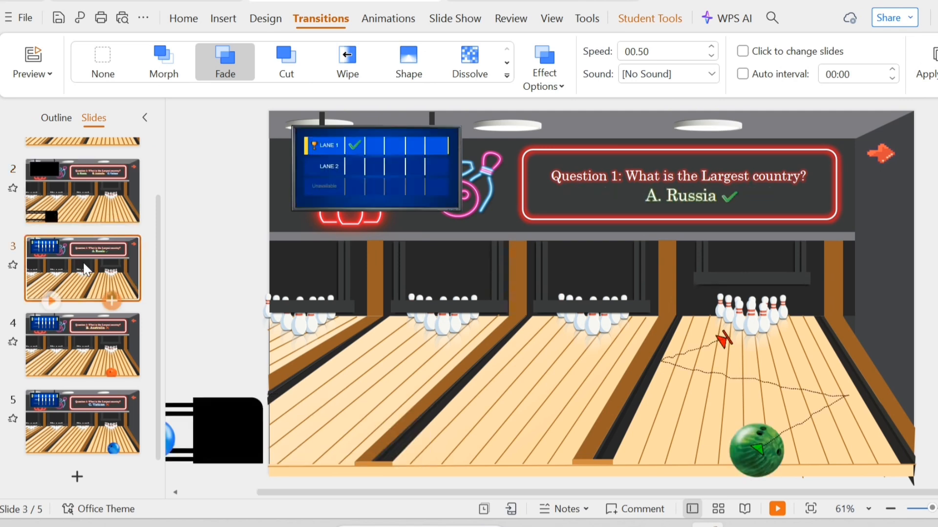
{"action": "left_click", "coordinate": [94, 336]}
{"action": "left_click", "coordinate": [97, 403]}
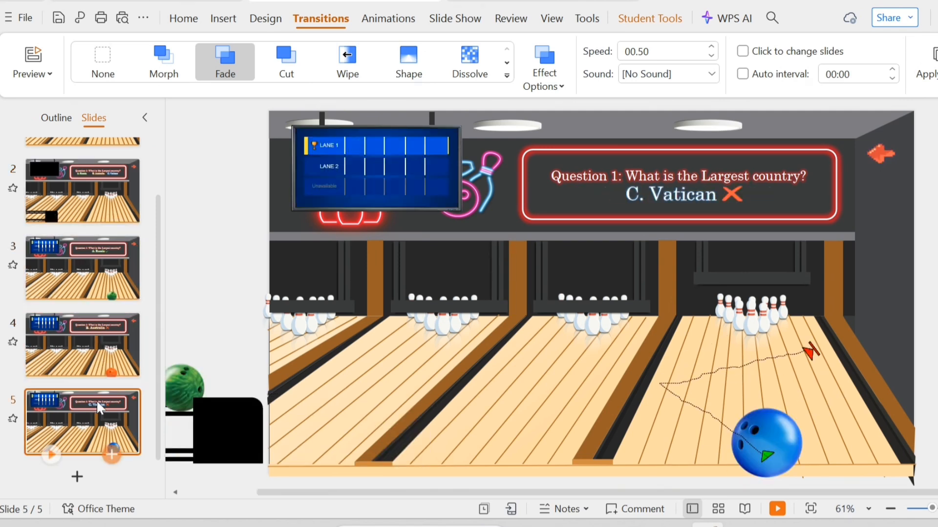
Duplicate slide 2 and paste the copy after slide 5 as slide 6.
{"action": "left_click", "coordinate": [92, 209]}
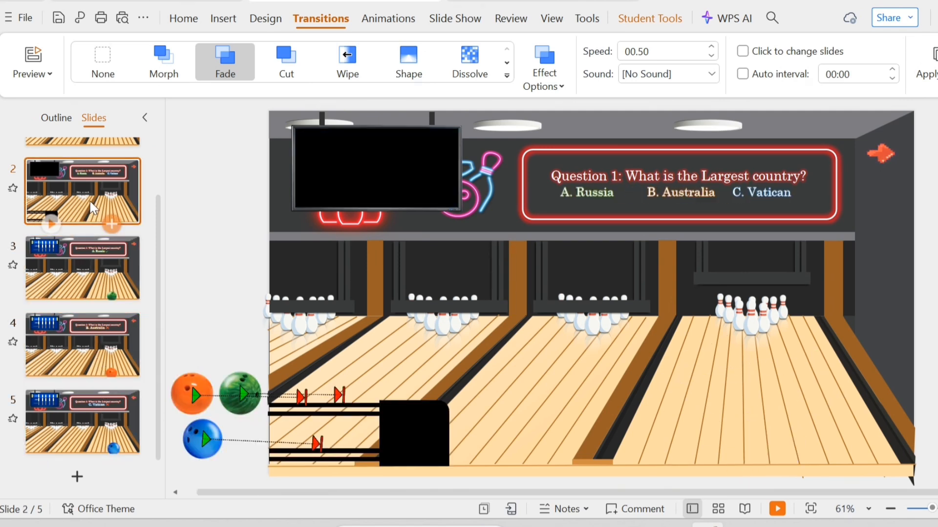
{"action": "left_click", "coordinate": [83, 406]}
{"action": "key", "text": "ctrl+v"}
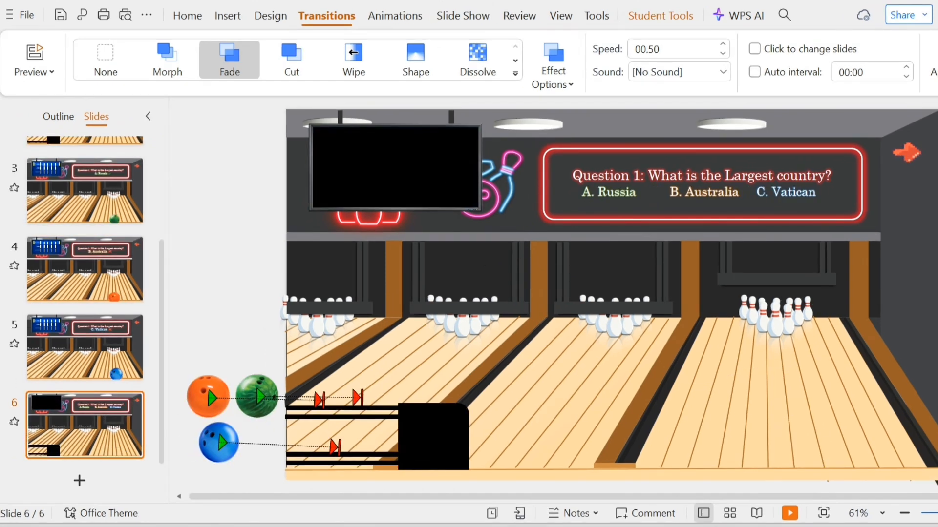
Copy the Lane 1 check mark from slide 3's scoreboard onto slide 6 and set its animation to None.
{"action": "left_click", "coordinate": [452, 163]}
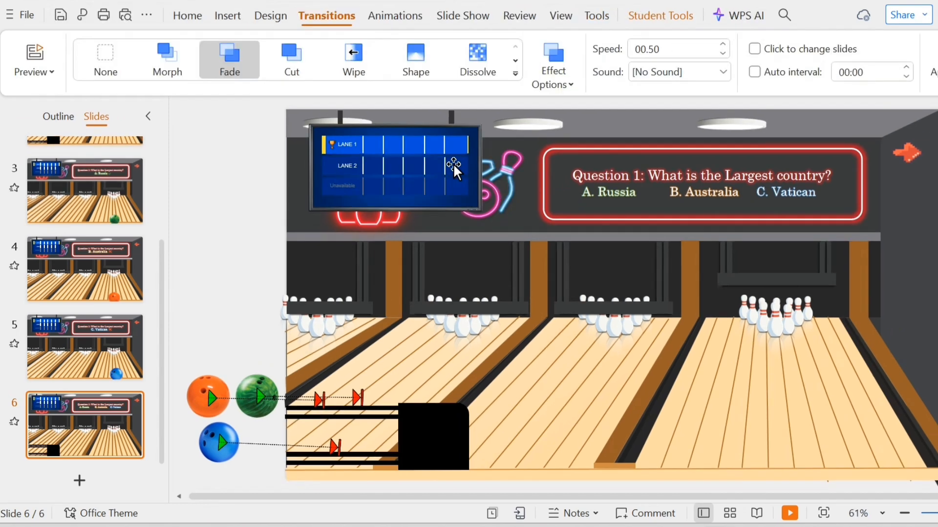
{"action": "left_click", "coordinate": [105, 217]}
{"action": "left_click", "coordinate": [359, 143]}
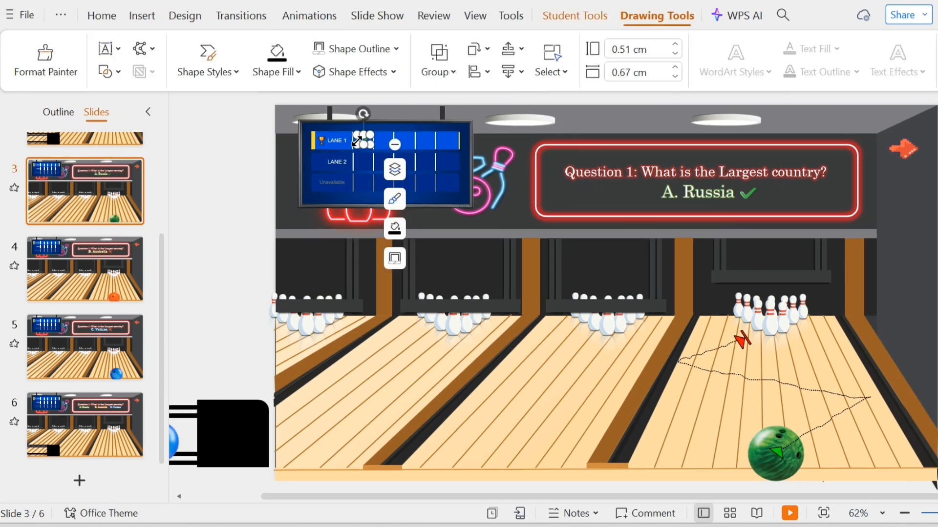
{"action": "left_click", "coordinate": [77, 408]}
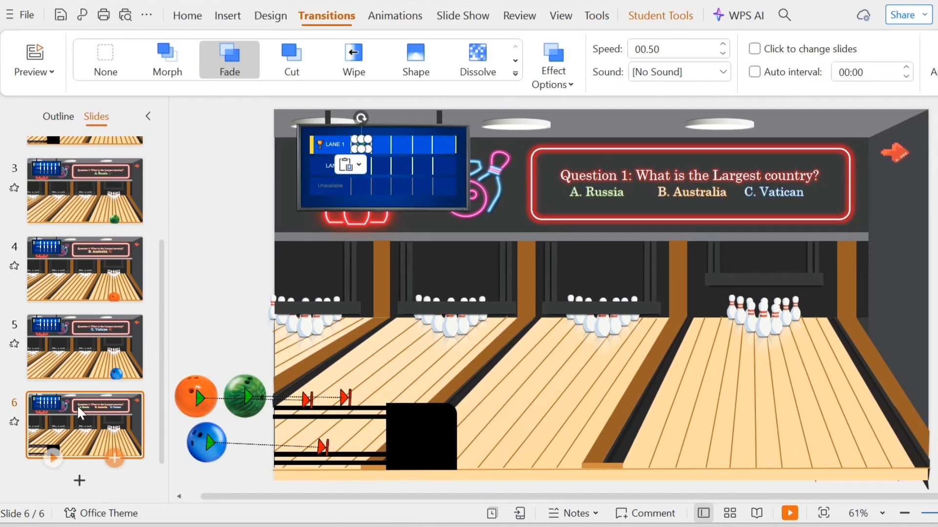
{"action": "key", "text": "ctrl+v"}
{"action": "left_click", "coordinate": [309, 15]}
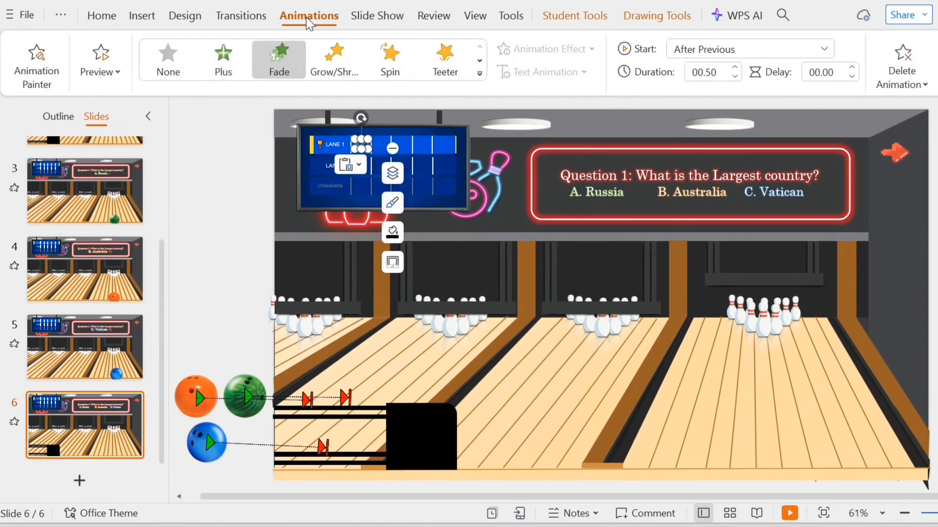
{"action": "left_click", "coordinate": [169, 59]}
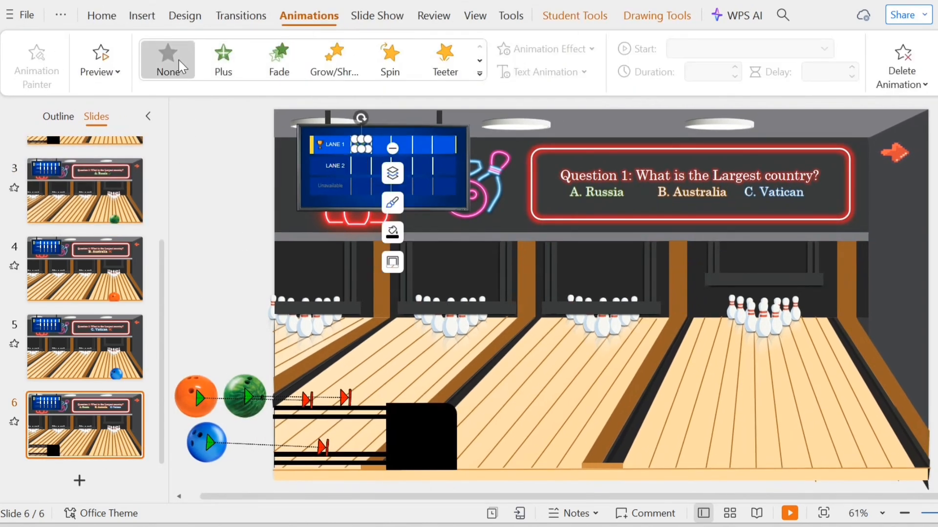
Rewrite slide 6's question heading as Question 2, replacing the question wording.
{"action": "left_click", "coordinate": [630, 177]}
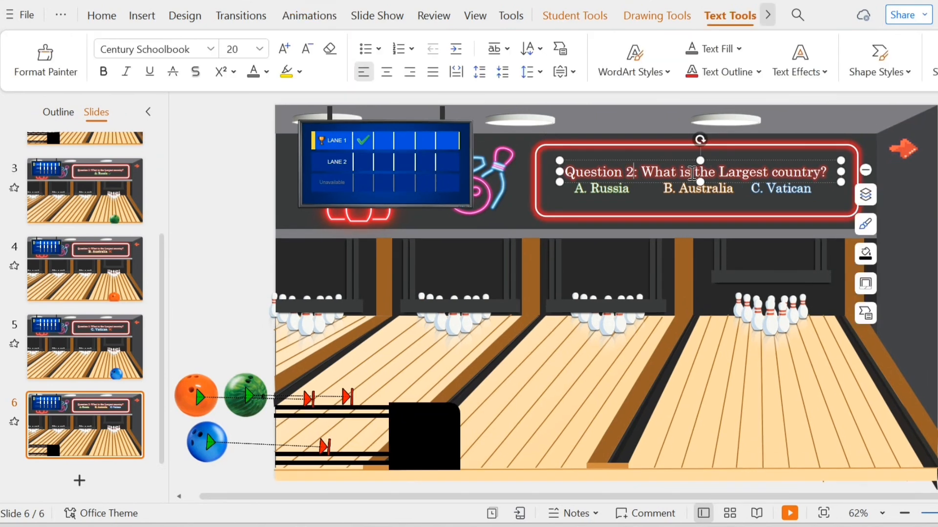
{"action": "left_click_drag", "start_coordinate": [696, 173], "coordinate": [827, 171]}
{"action": "type", "text": "t"}
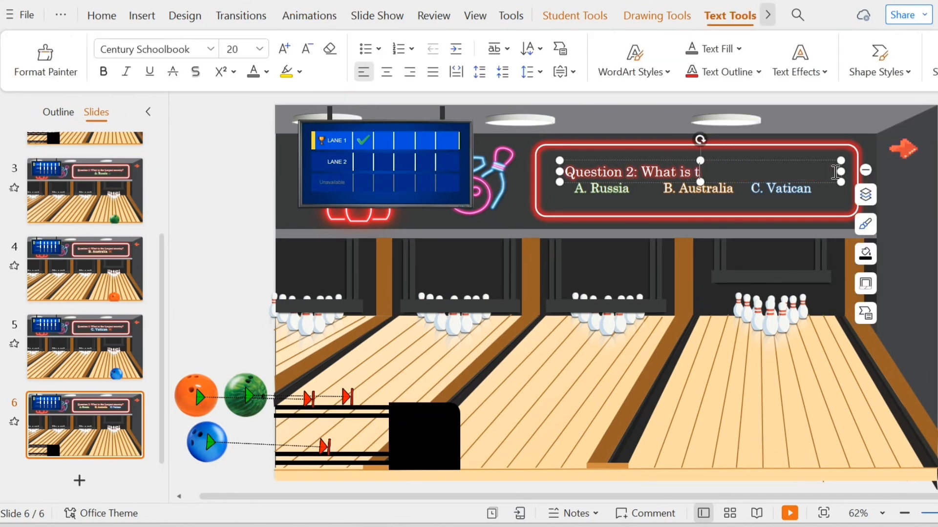